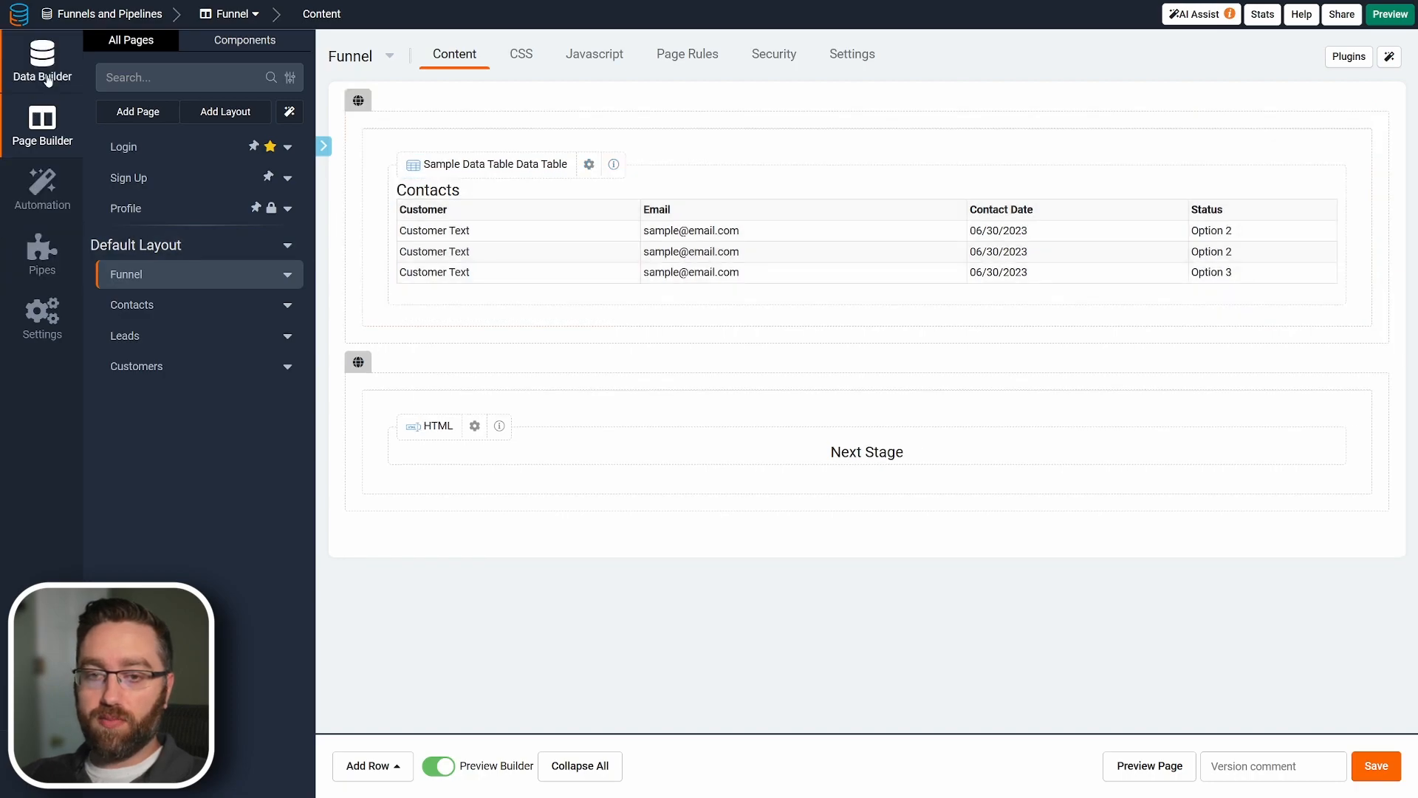
# Open the Status field of Sample Data Table and review its available field types and option entries.
pyautogui.click(42, 59)
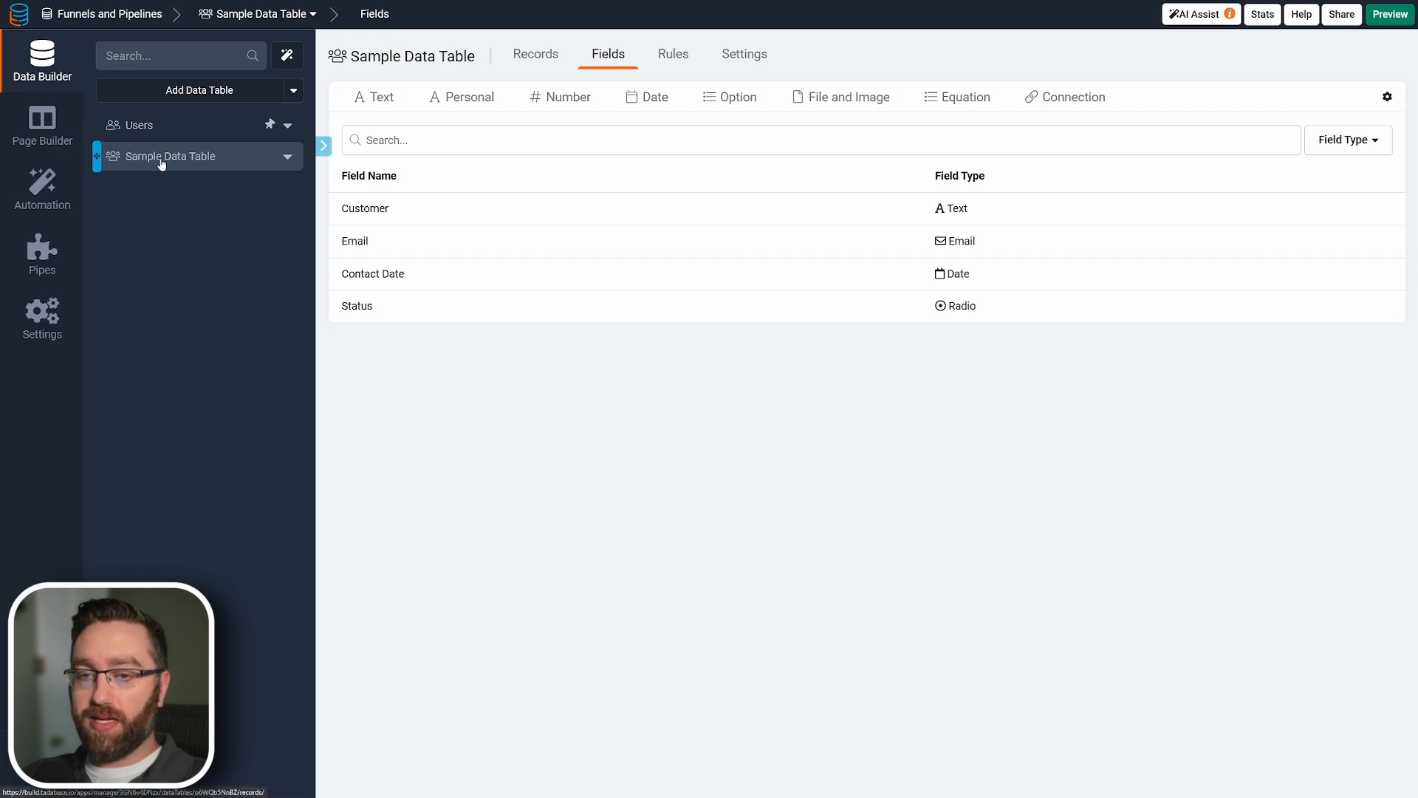
pyautogui.click(417, 316)
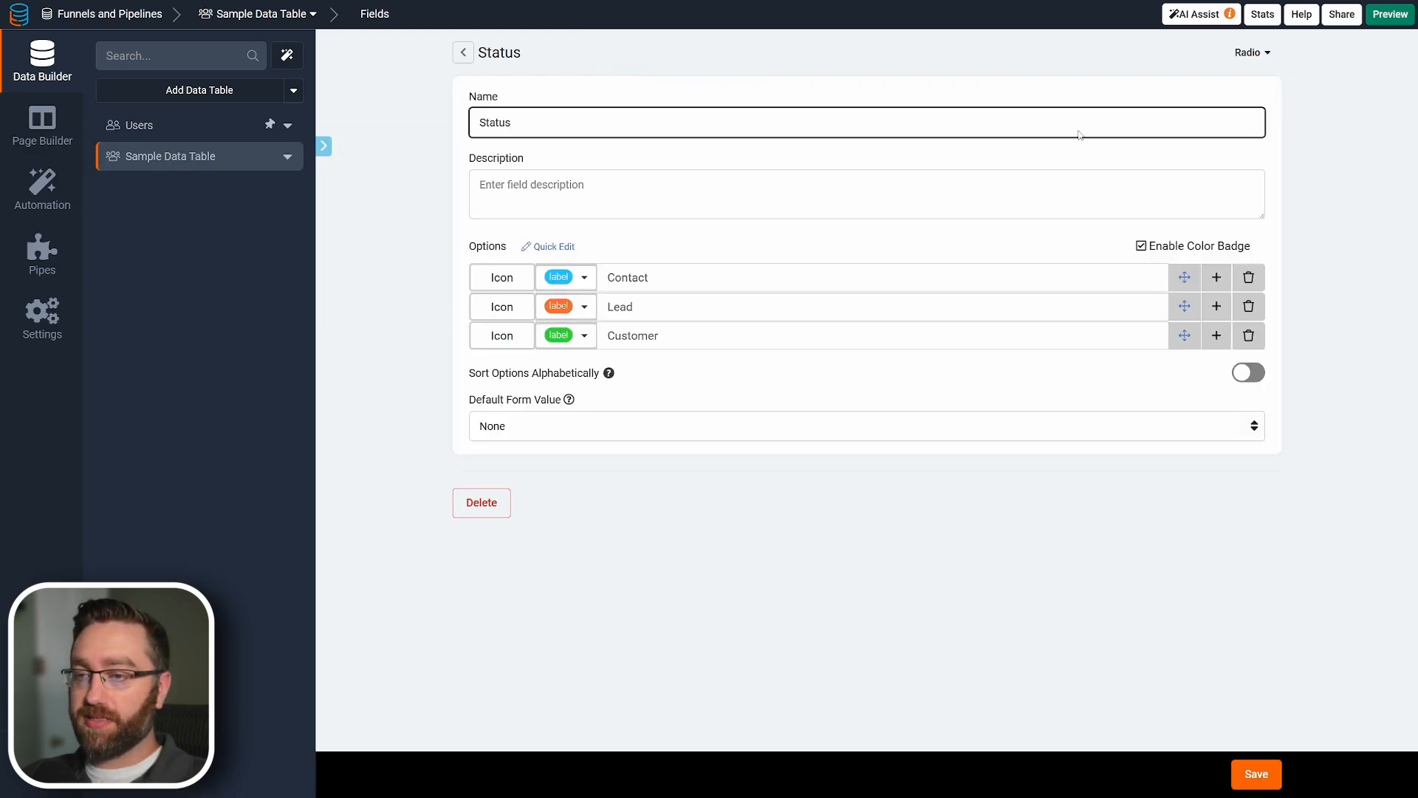
pyautogui.click(1251, 52)
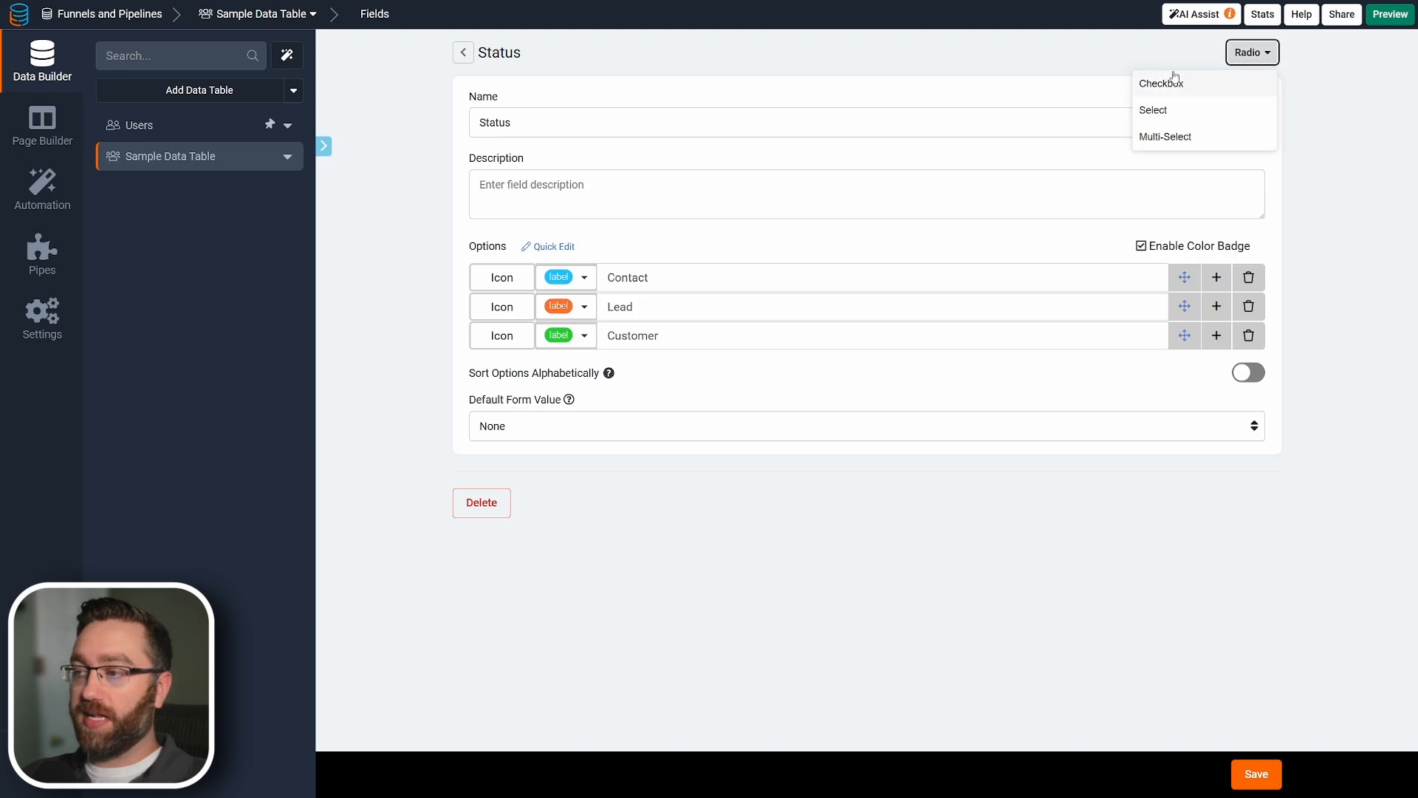
pyautogui.click(737, 56)
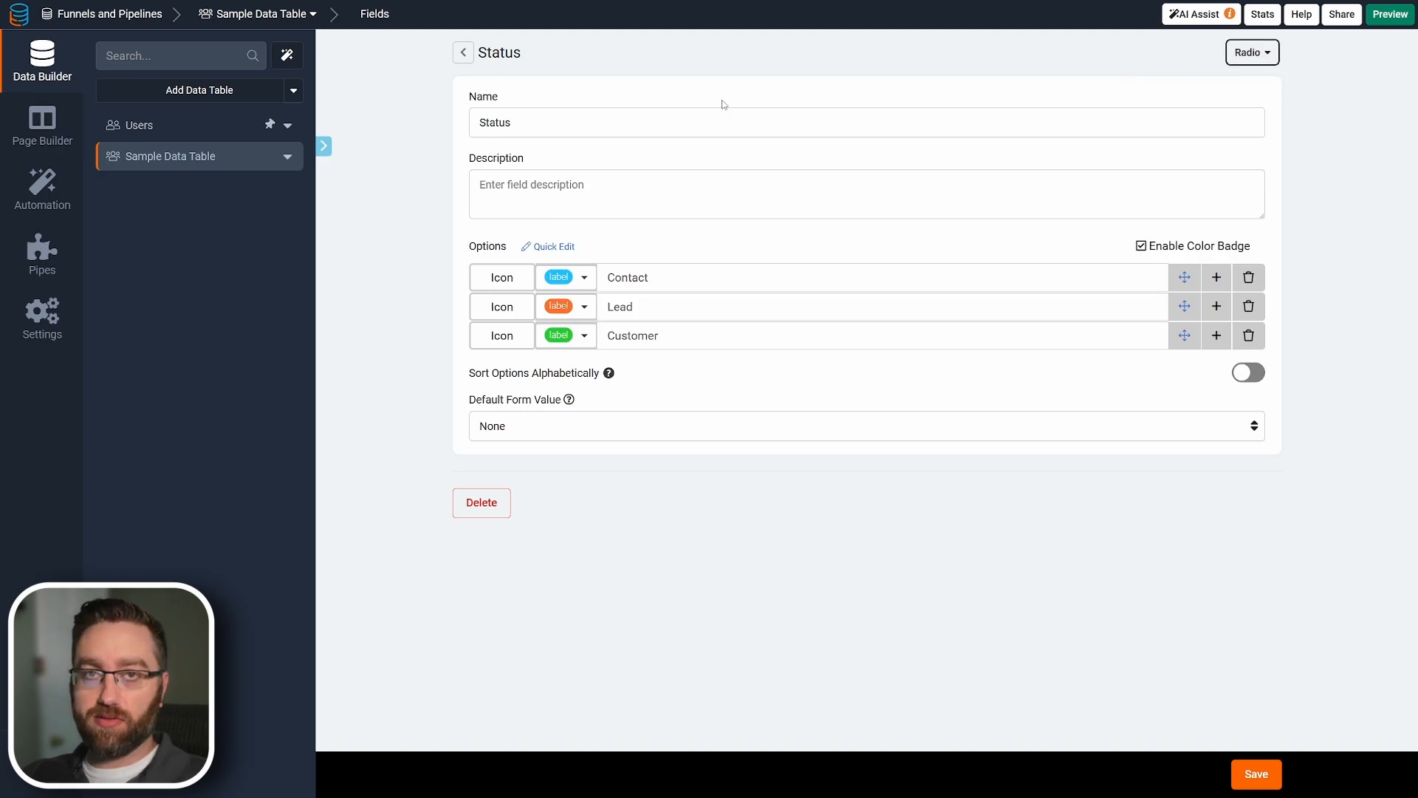
pyautogui.click(672, 278)
pyautogui.click(674, 306)
pyautogui.click(676, 337)
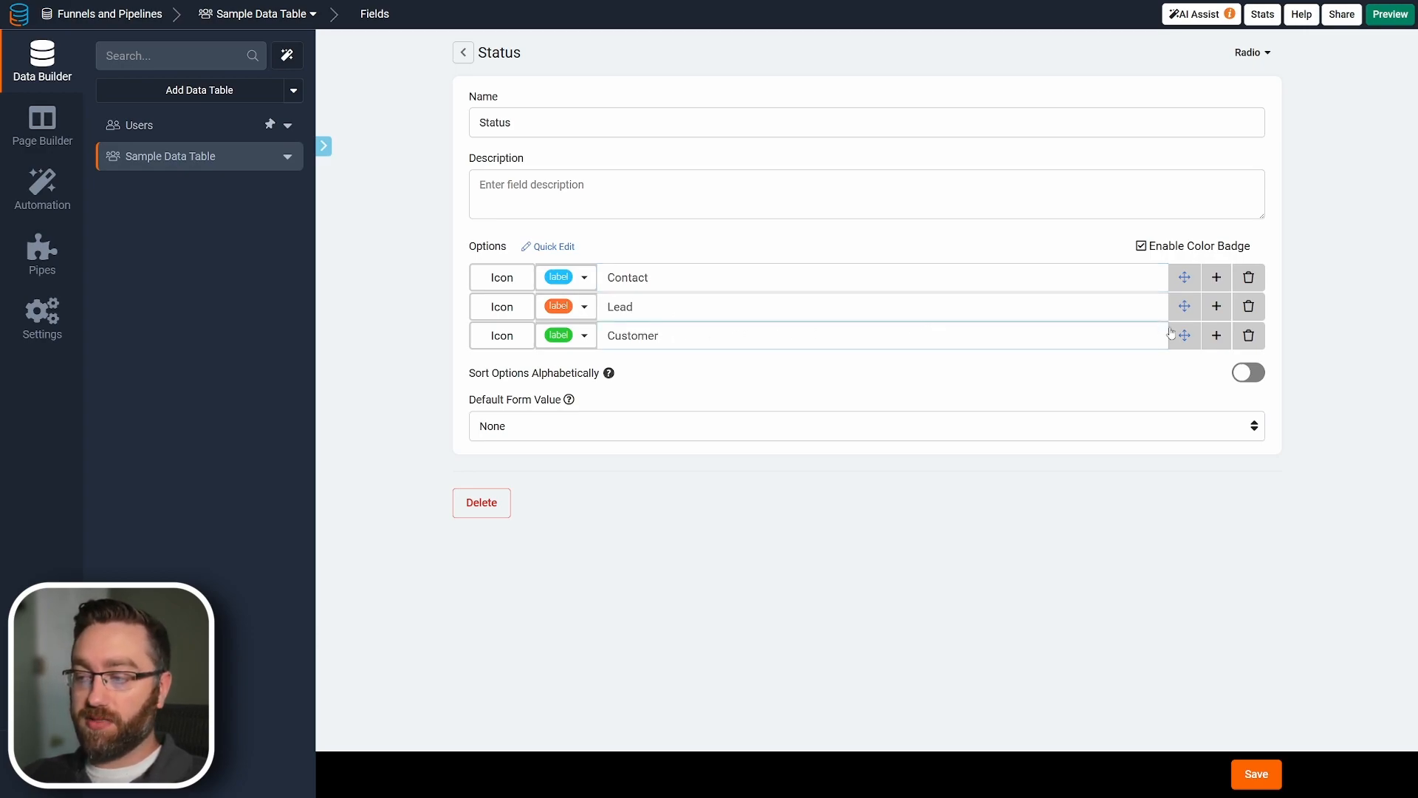
# Try adding a blank option to the Status field, remove it, and open the options' quick edit without saving.
pyautogui.click(1217, 335)
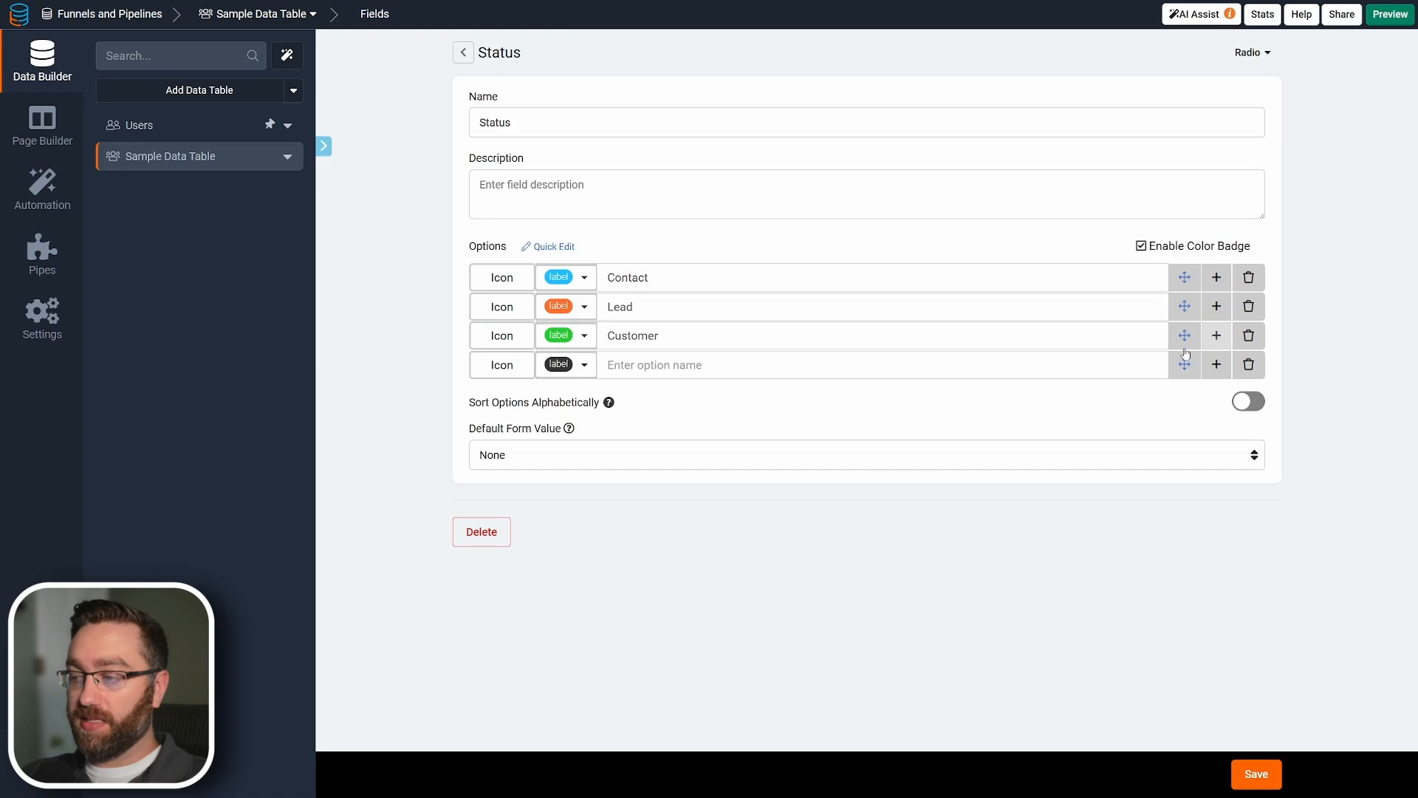
pyautogui.click(1249, 364)
pyautogui.click(570, 246)
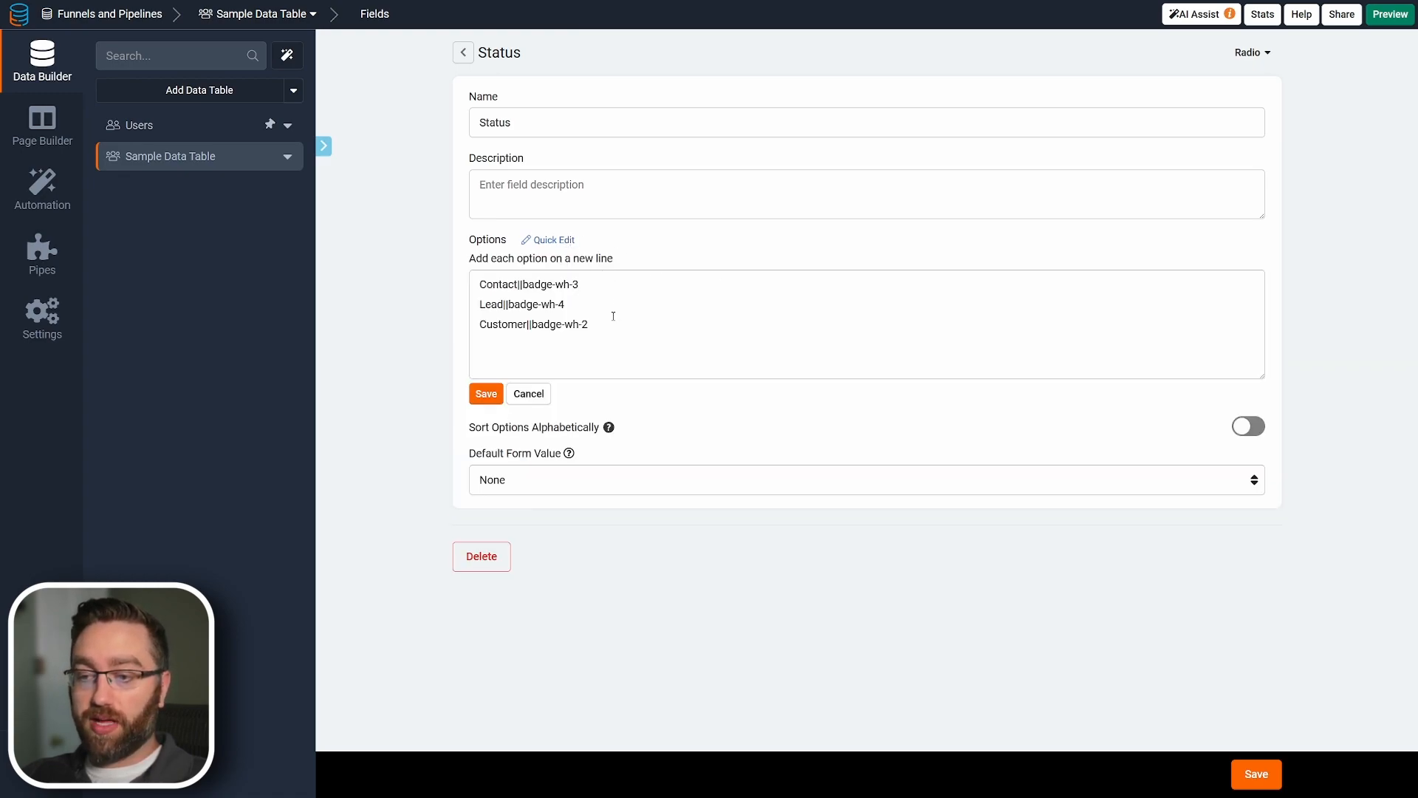
pyautogui.click(529, 393)
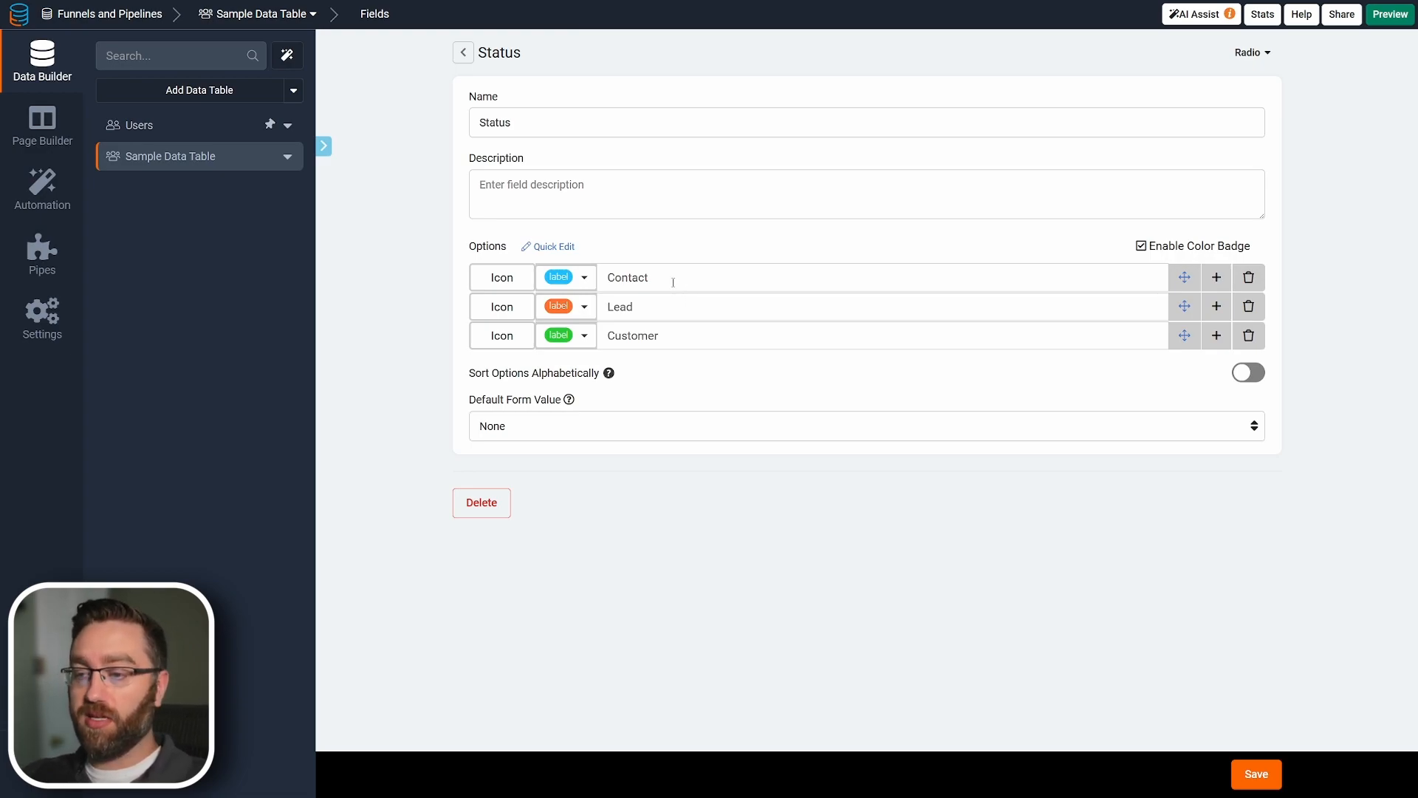
# Examine the Contact, Lead and Customer options of the Status field in order.
pyautogui.moveTo(672, 278); pyautogui.dragTo(600, 280)
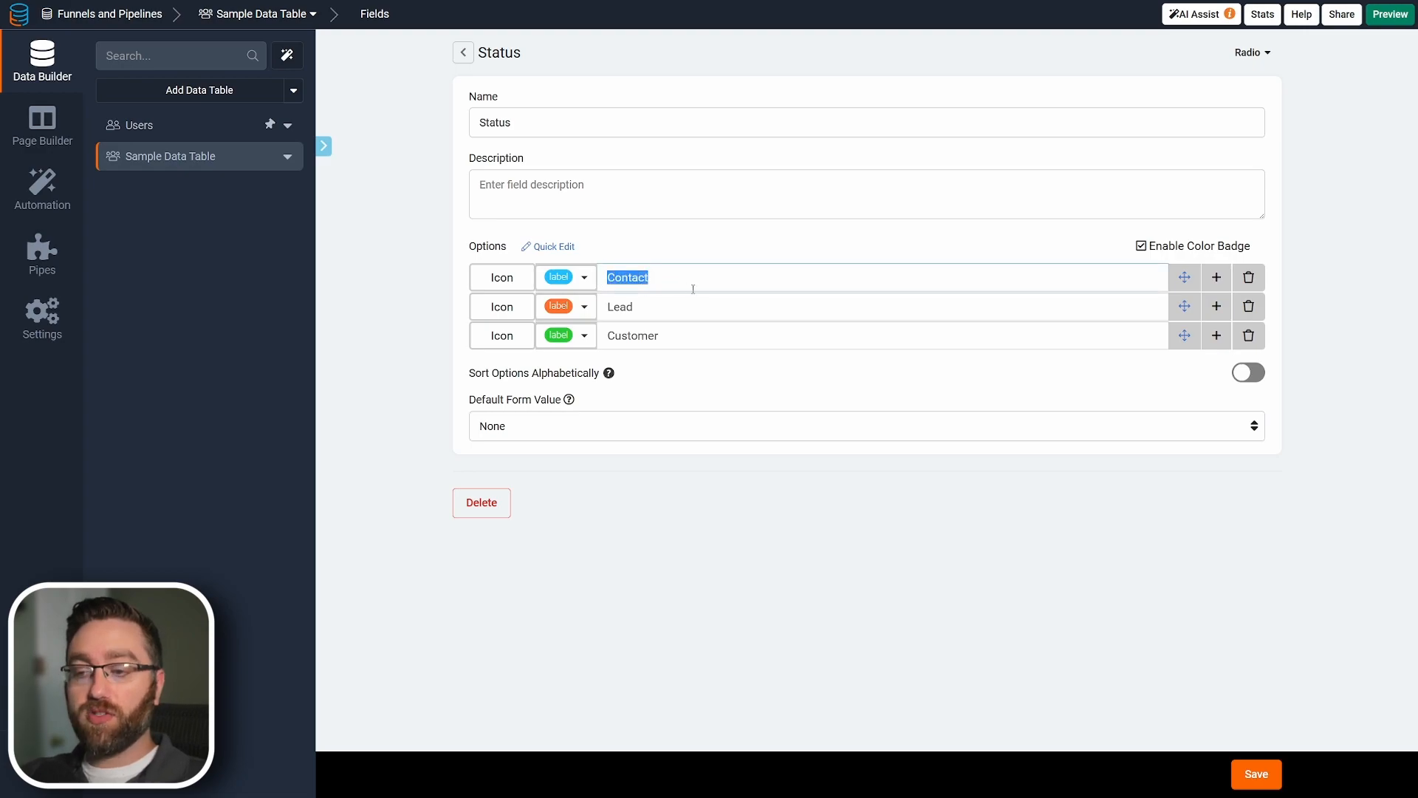
pyautogui.click(654, 307)
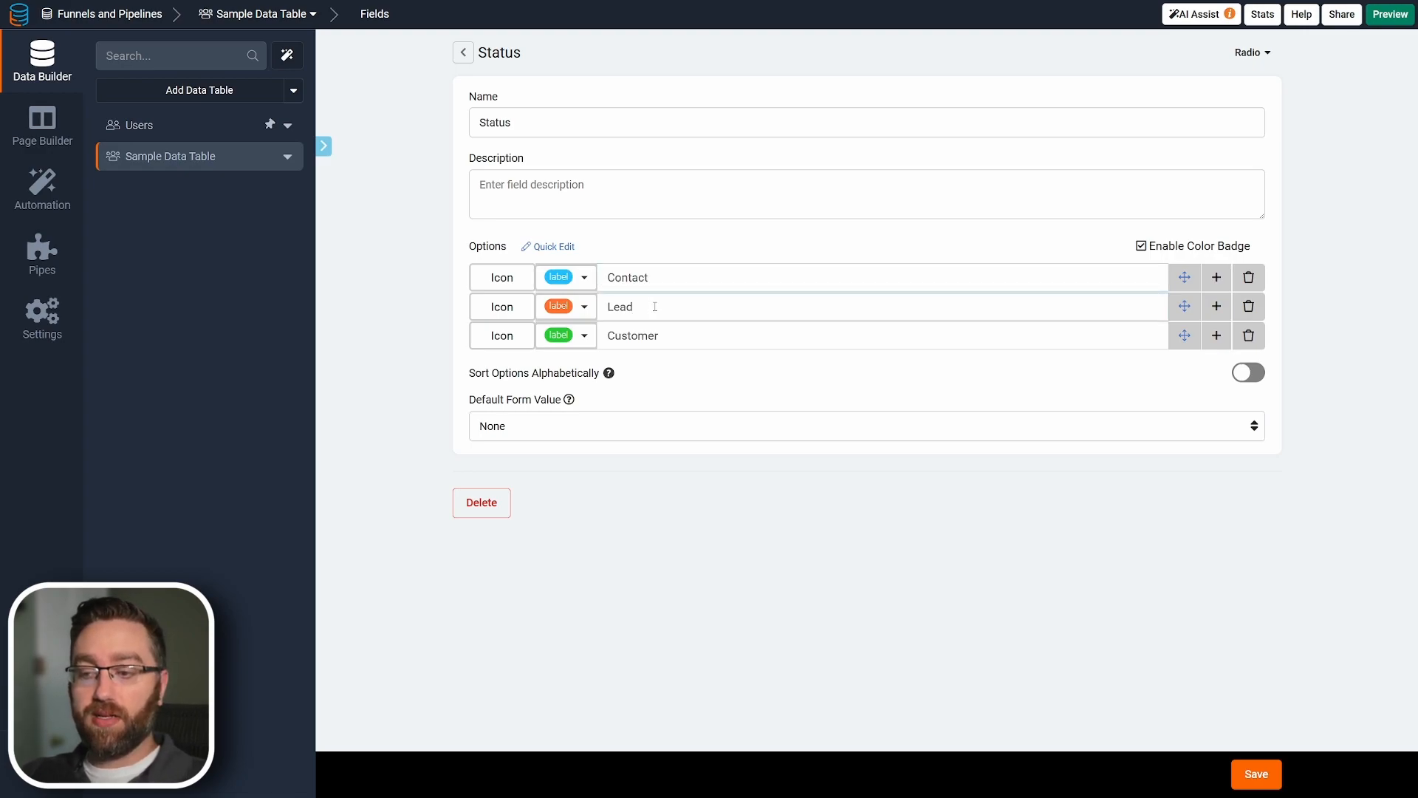
pyautogui.doubleClick(637, 308)
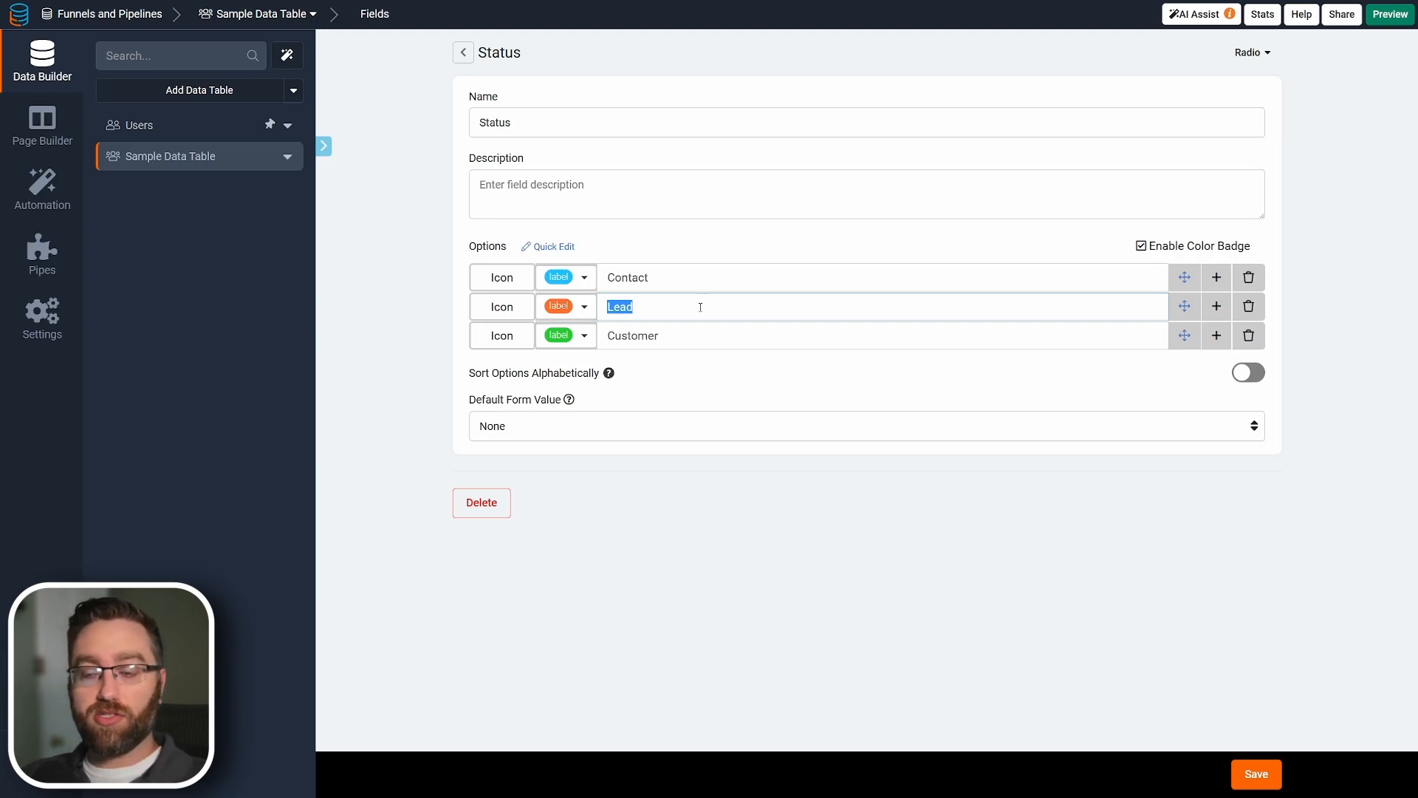
pyautogui.click(700, 307)
pyautogui.doubleClick(622, 306)
pyautogui.click(659, 301)
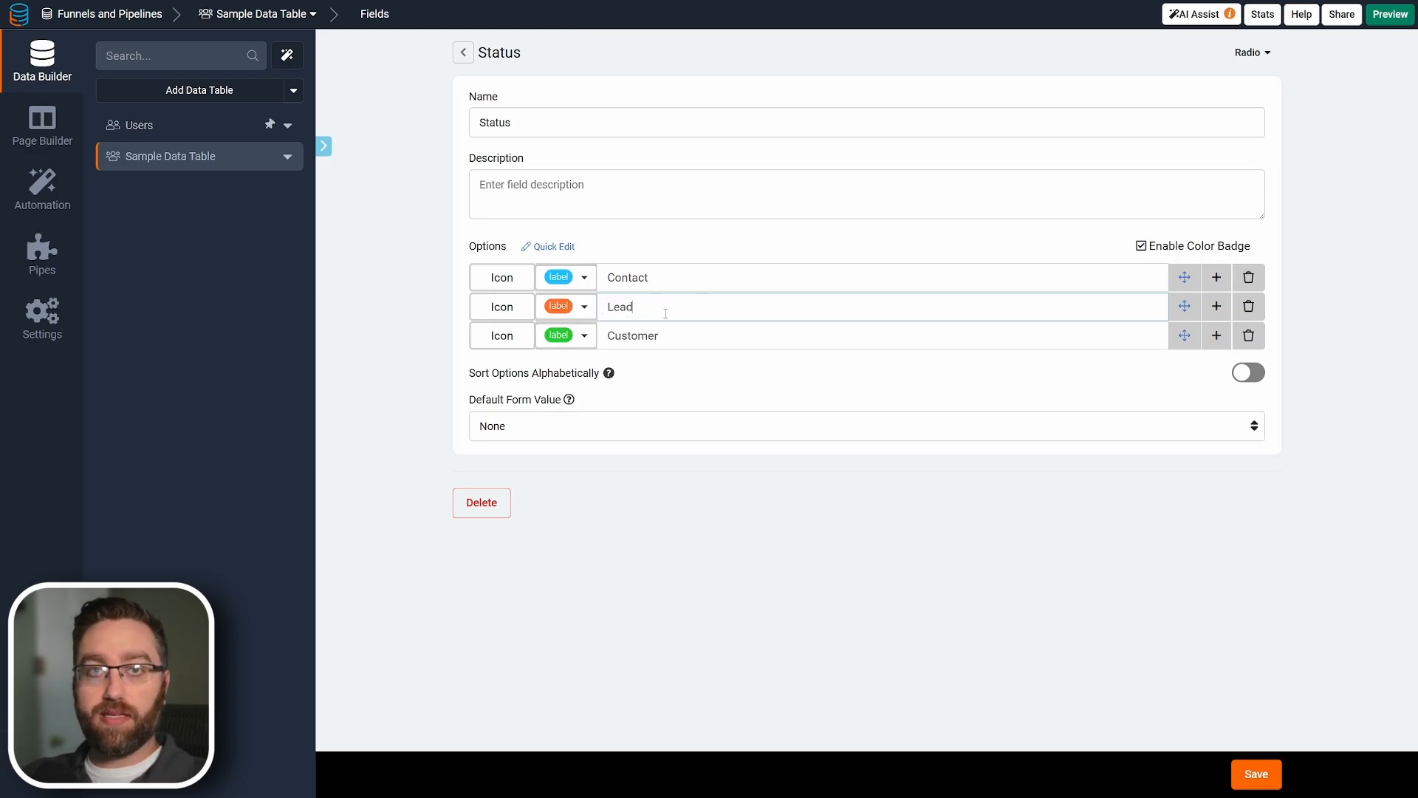
pyautogui.doubleClick(658, 335)
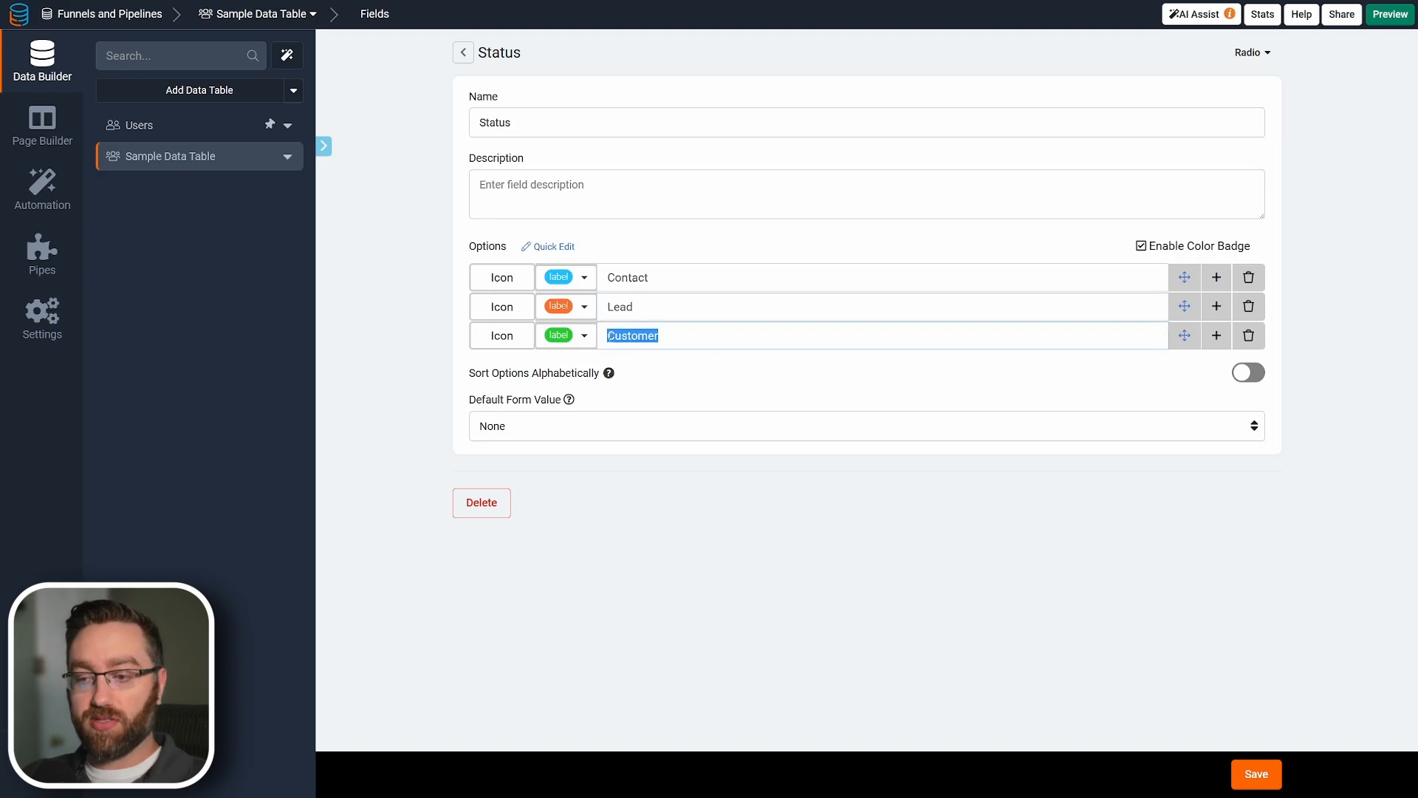
pyautogui.click(712, 339)
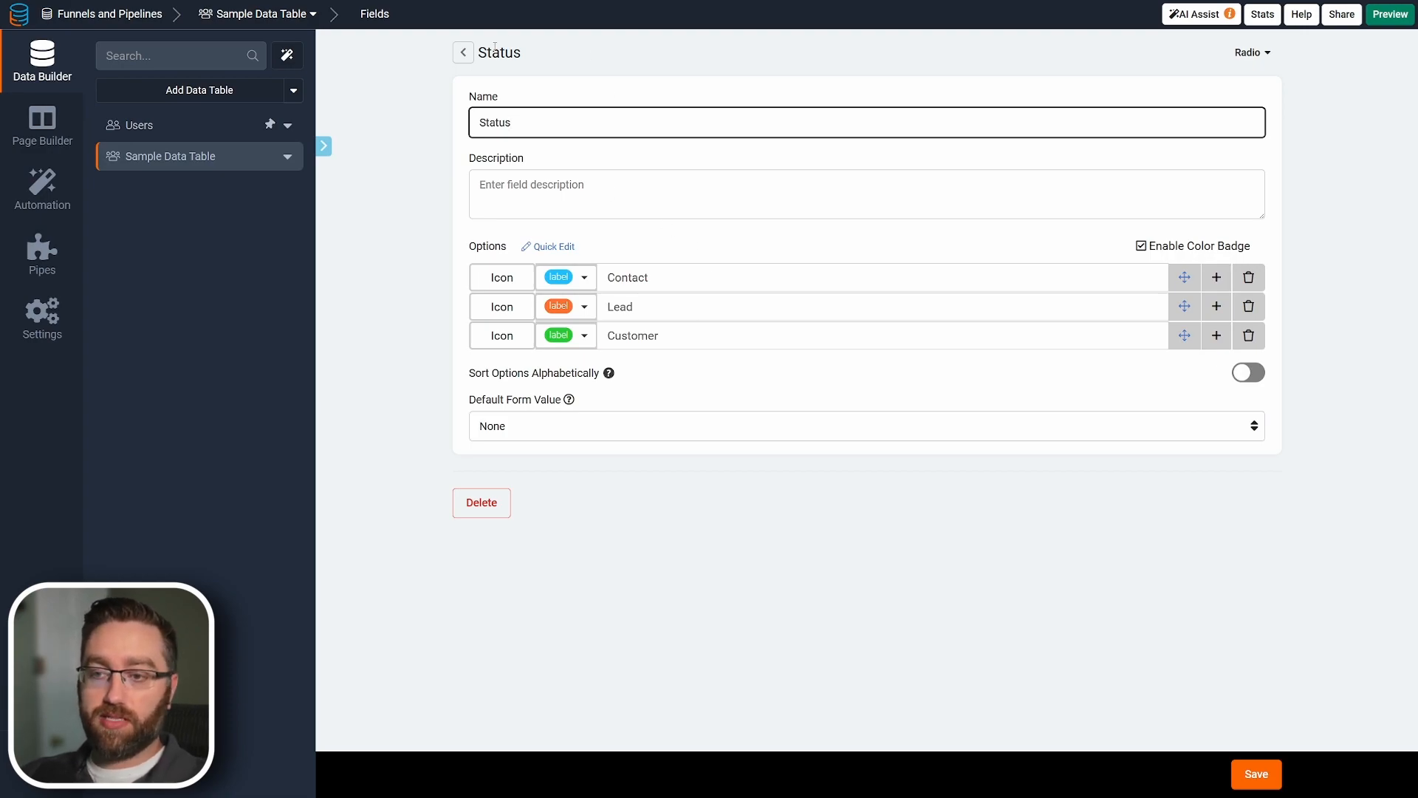
# Open the table's records and try choosing Lead as the first record's status, closing the editor without updating.
pyautogui.click(462, 52)
pyautogui.click(535, 54)
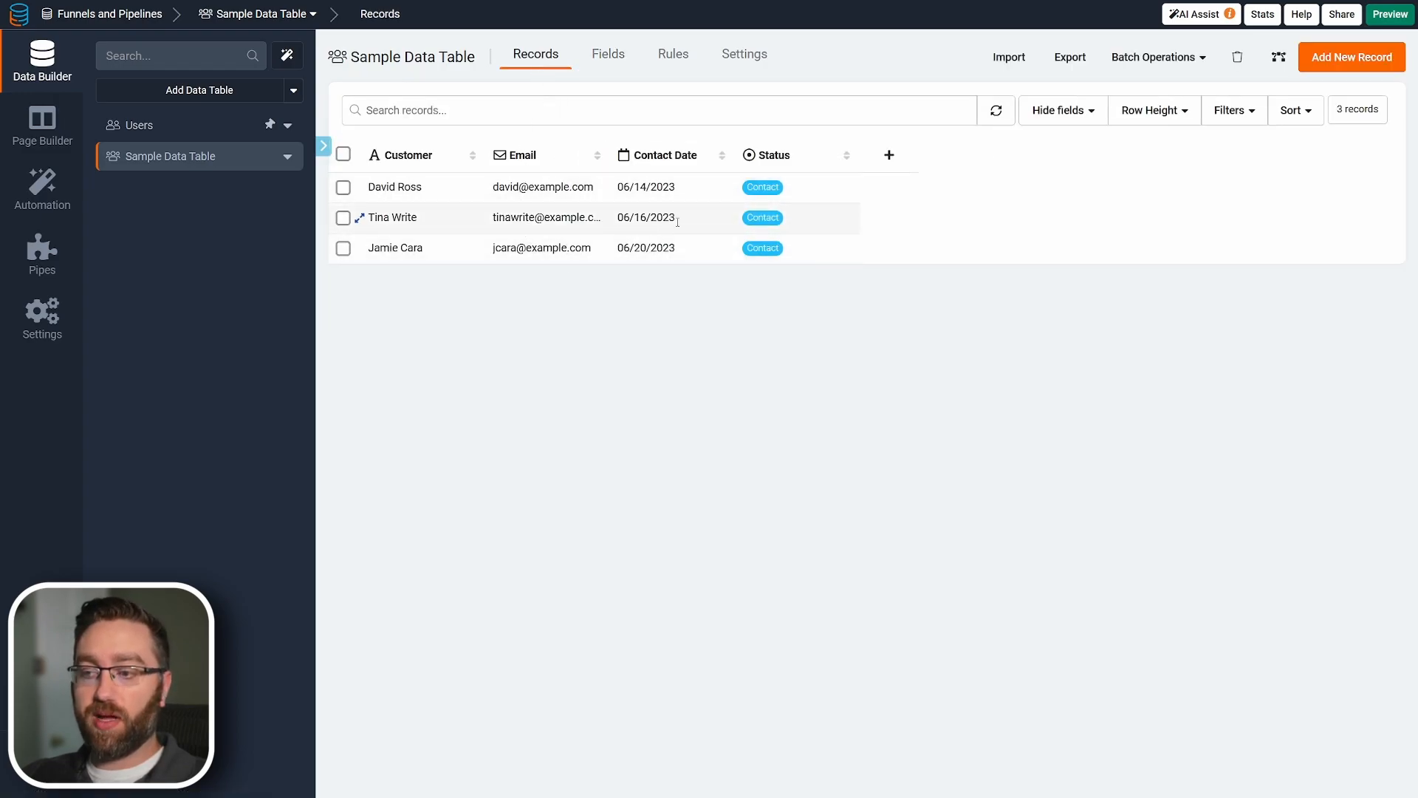
pyautogui.click(848, 186)
pyautogui.click(733, 129)
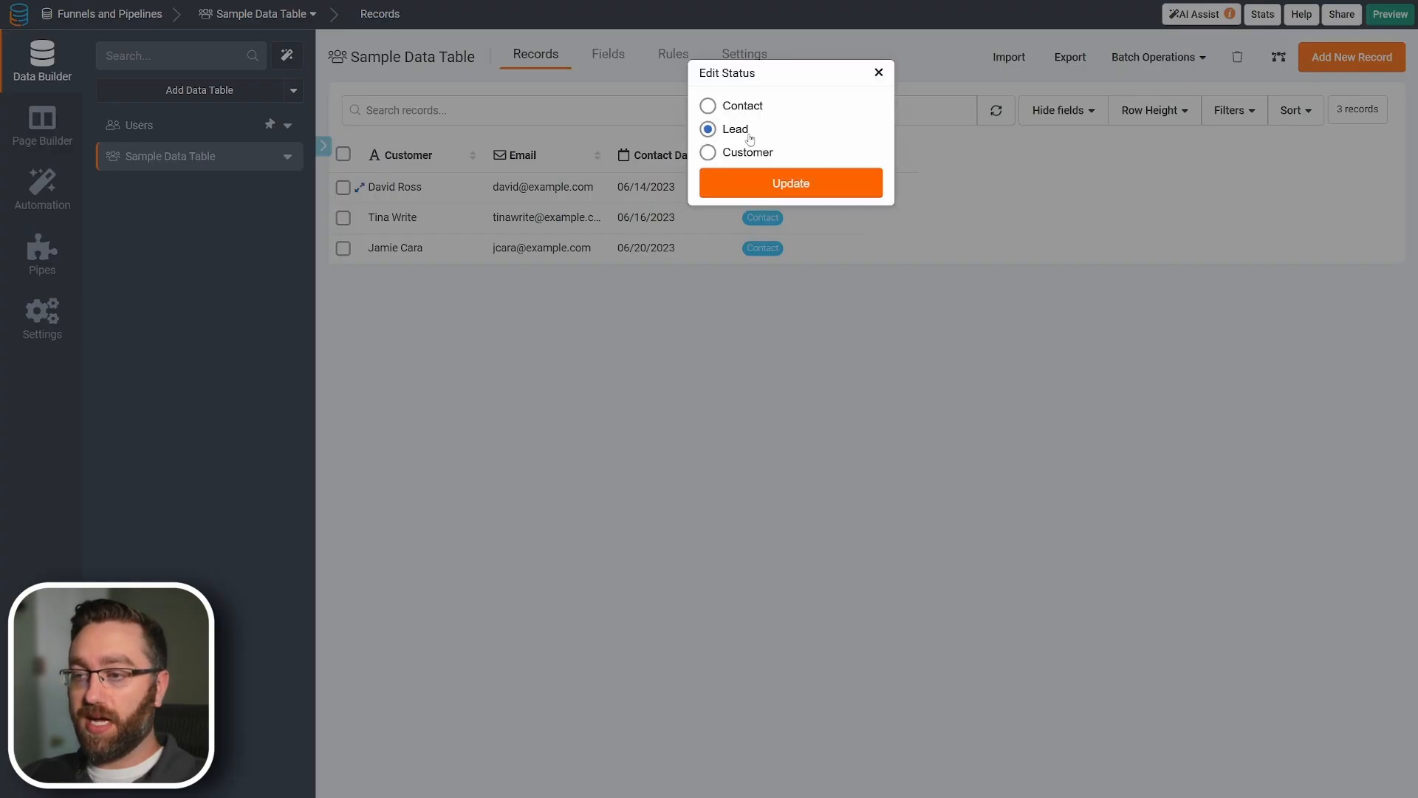
pyautogui.click(878, 72)
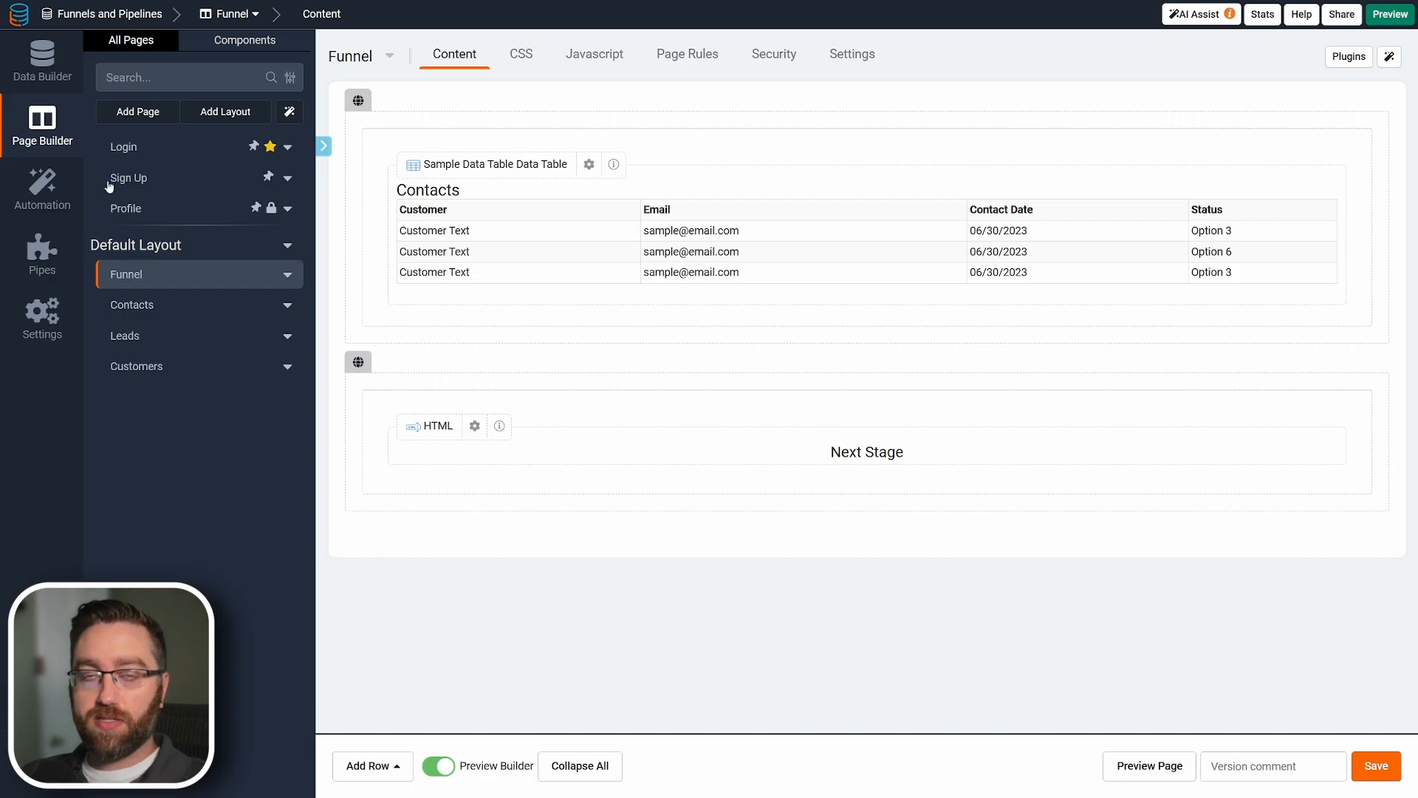
# Look through the Contacts, Leads and Customers pages and return to the Contacts page layout.
pyautogui.click(148, 305)
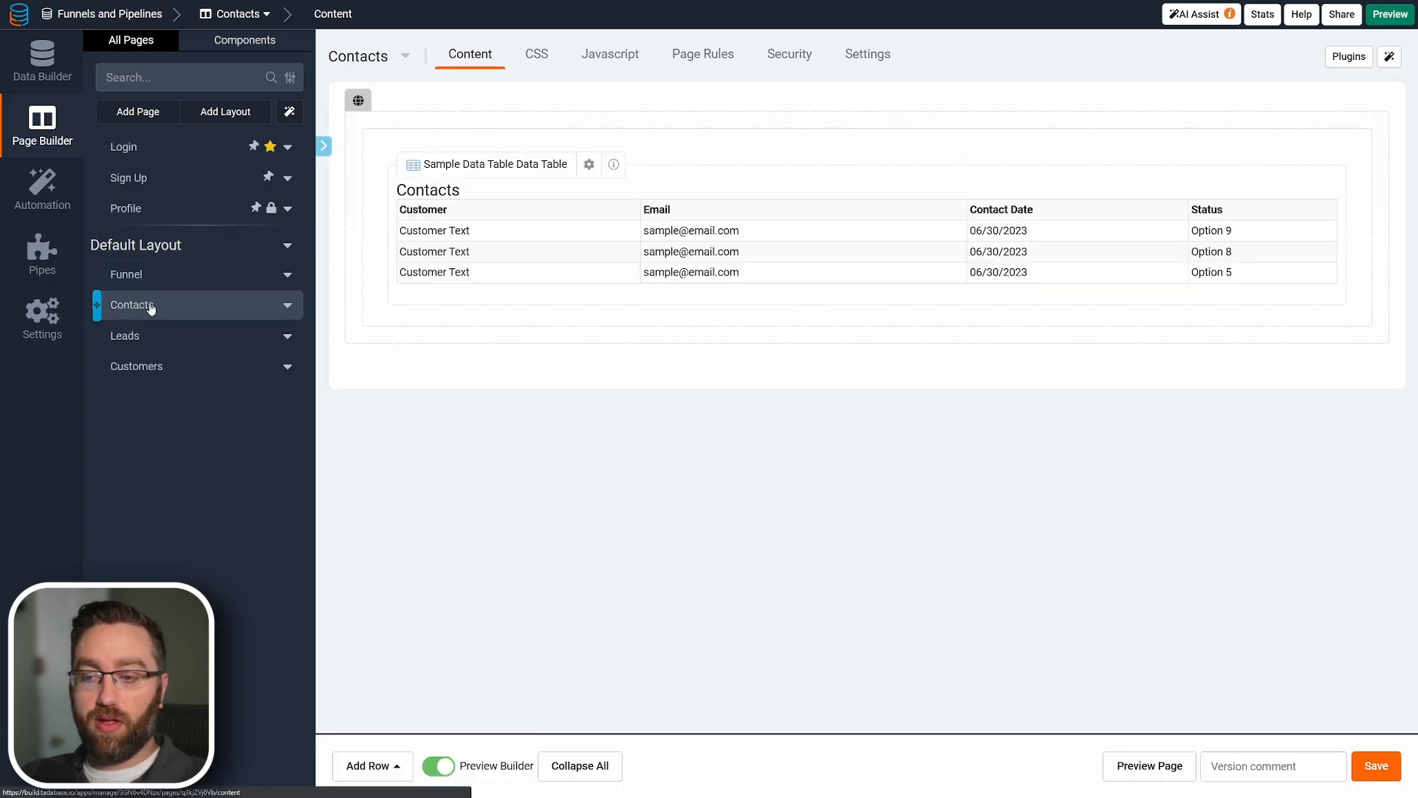
pyautogui.click(159, 342)
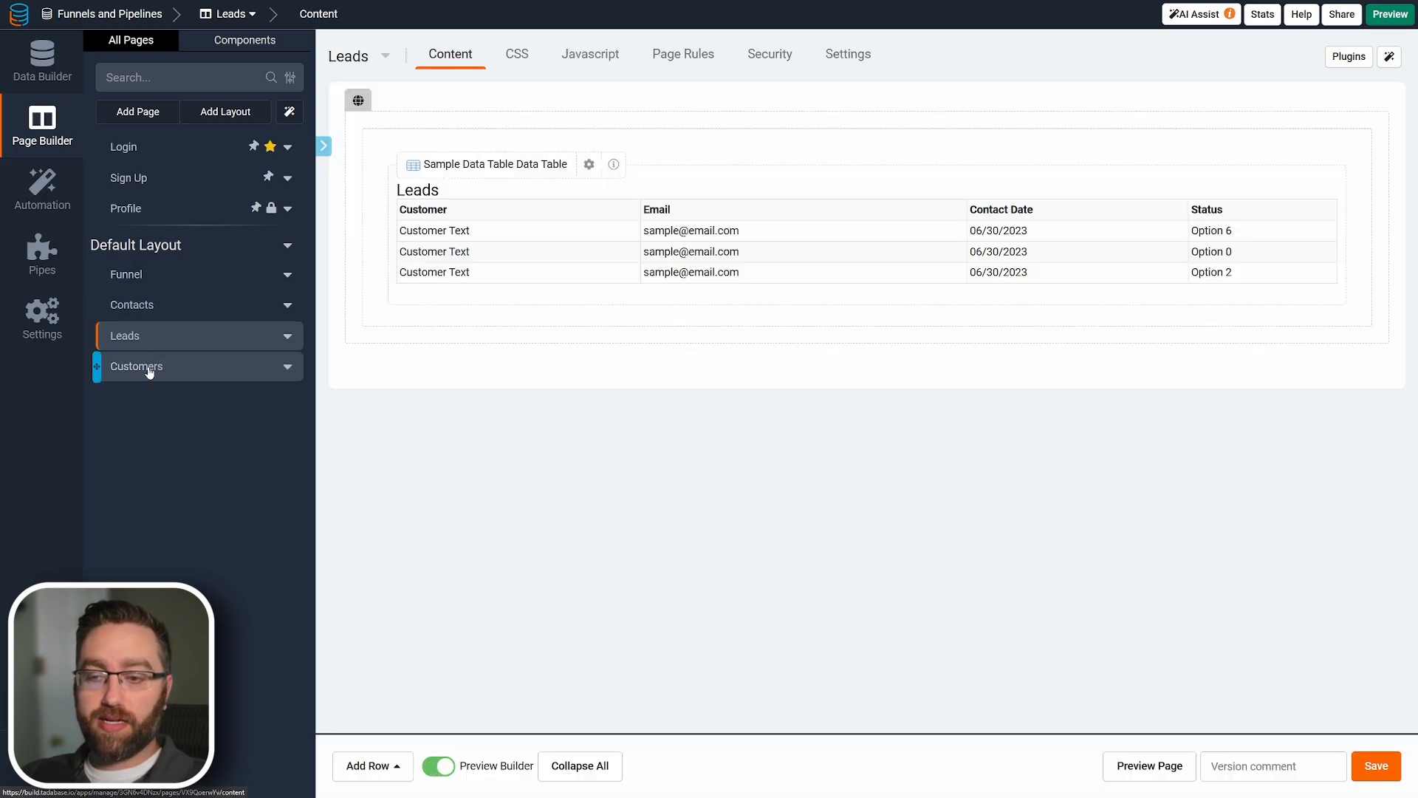
pyautogui.click(145, 369)
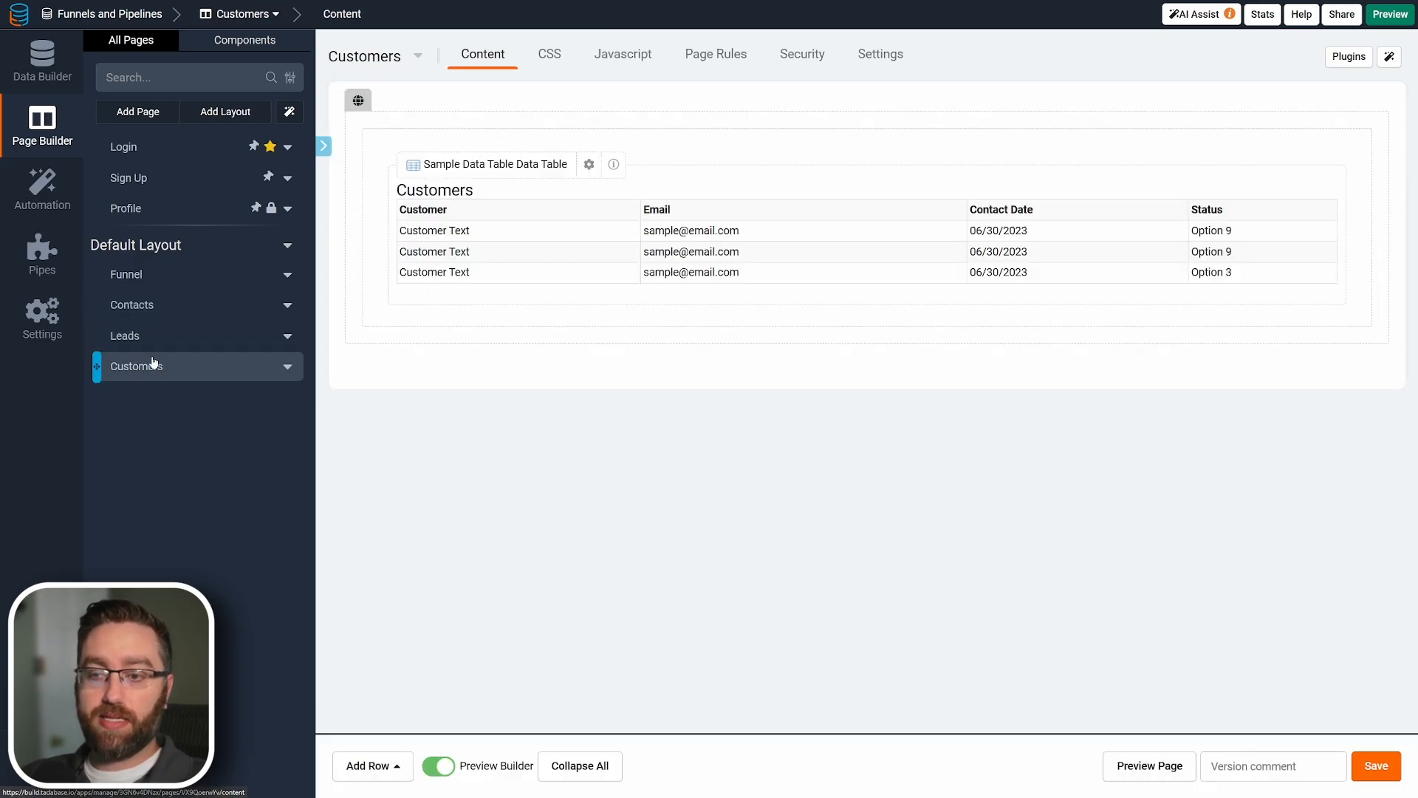
pyautogui.click(148, 310)
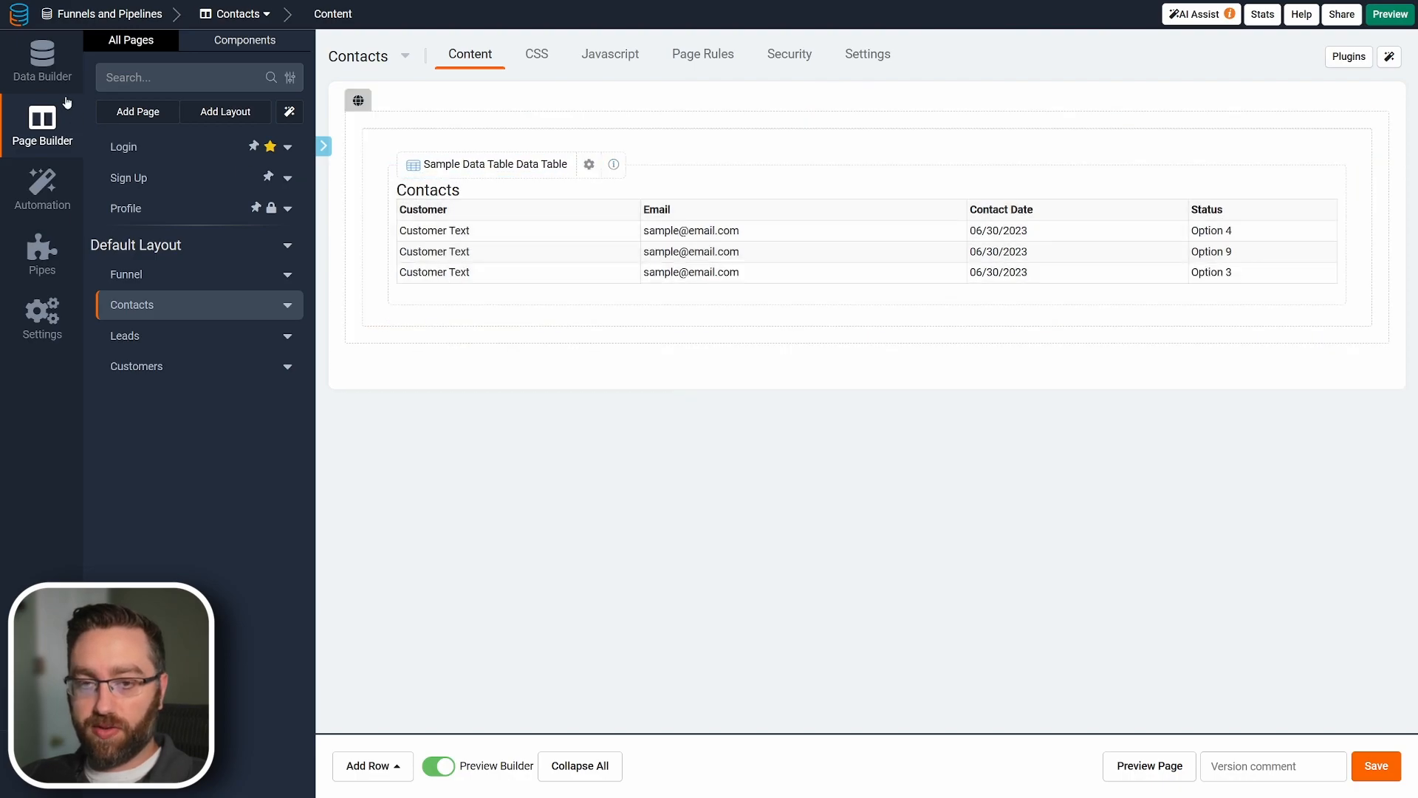
pyautogui.click(42, 62)
pyautogui.click(42, 122)
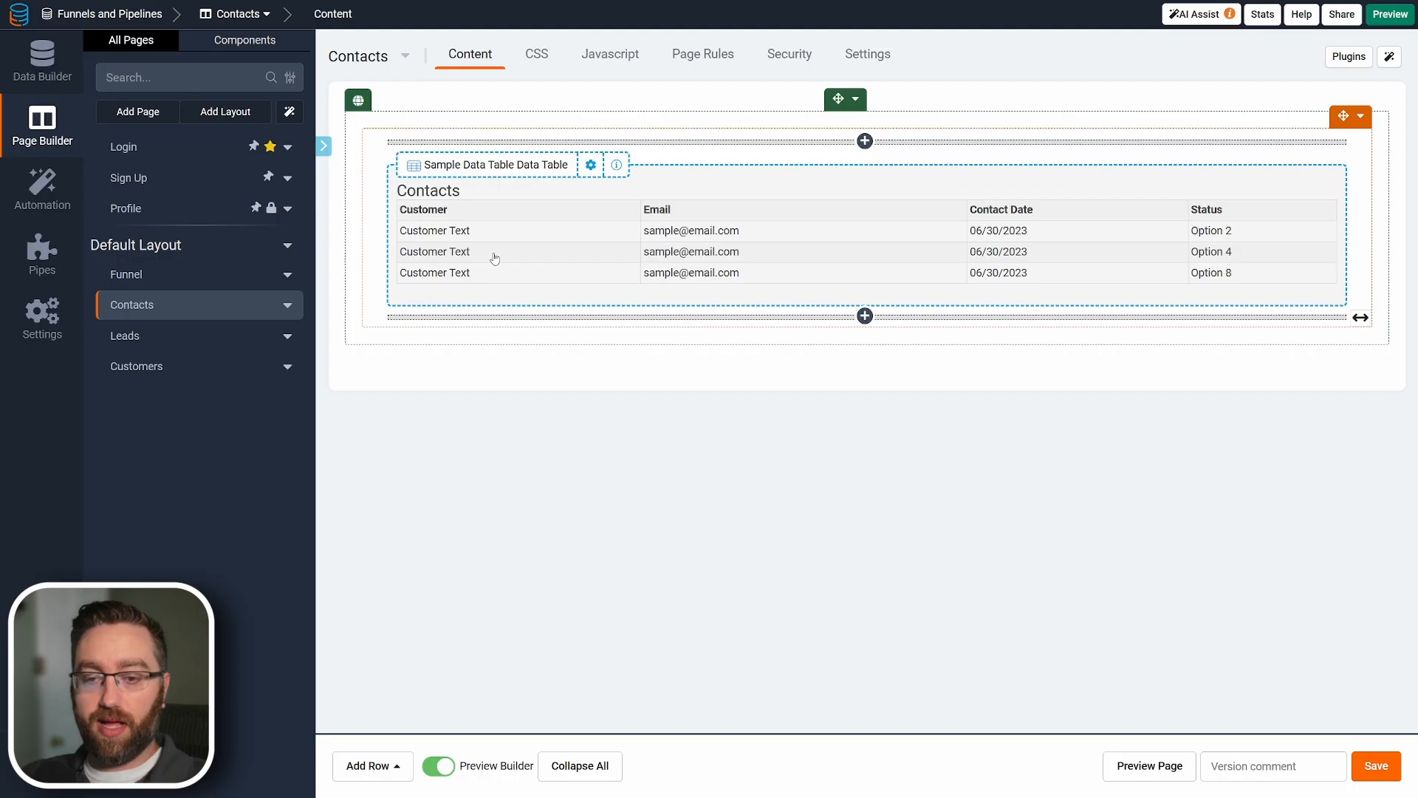
# Inspect the data source filter of the data table component on the Contacts page and close its settings.
pyautogui.click(494, 257)
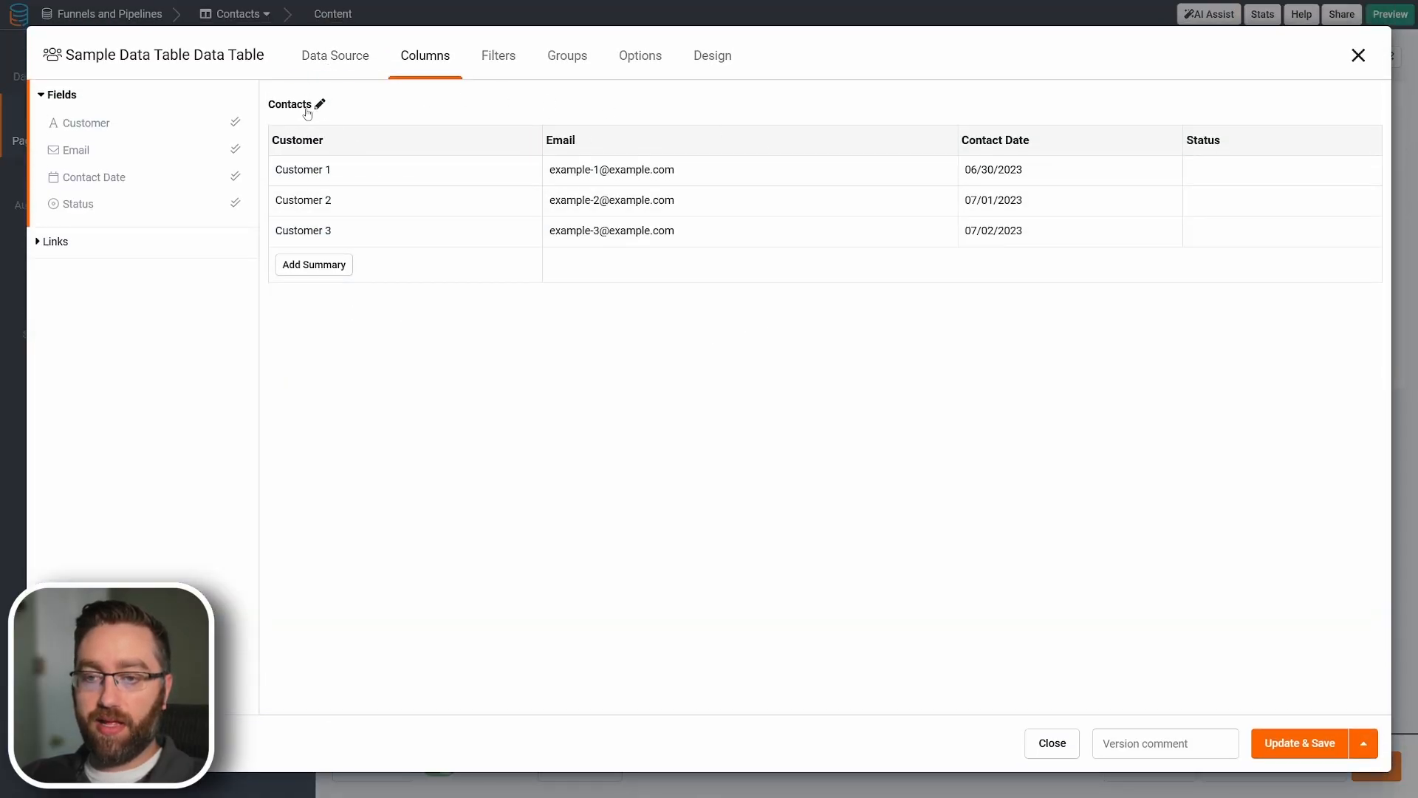
pyautogui.click(316, 65)
pyautogui.click(167, 124)
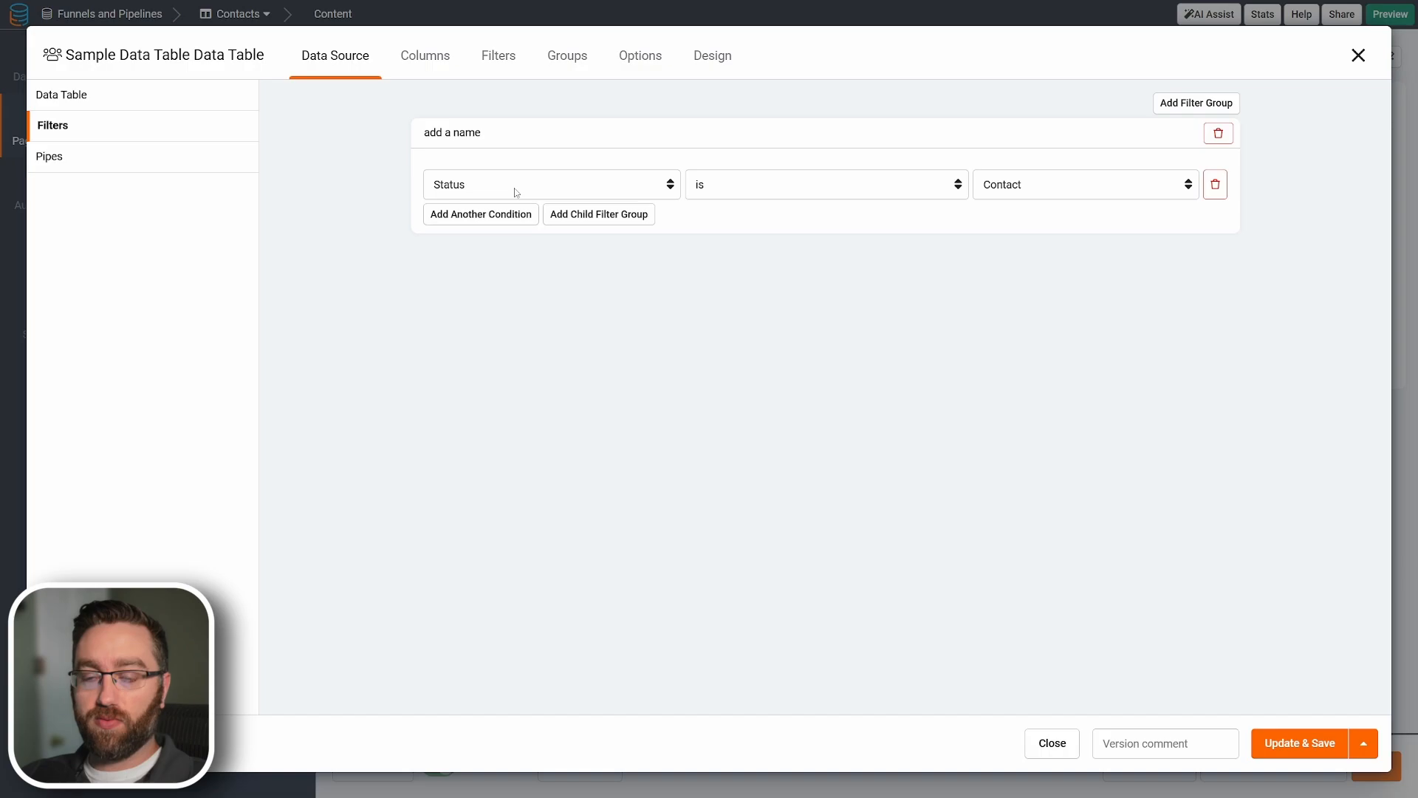
pyautogui.click(1356, 67)
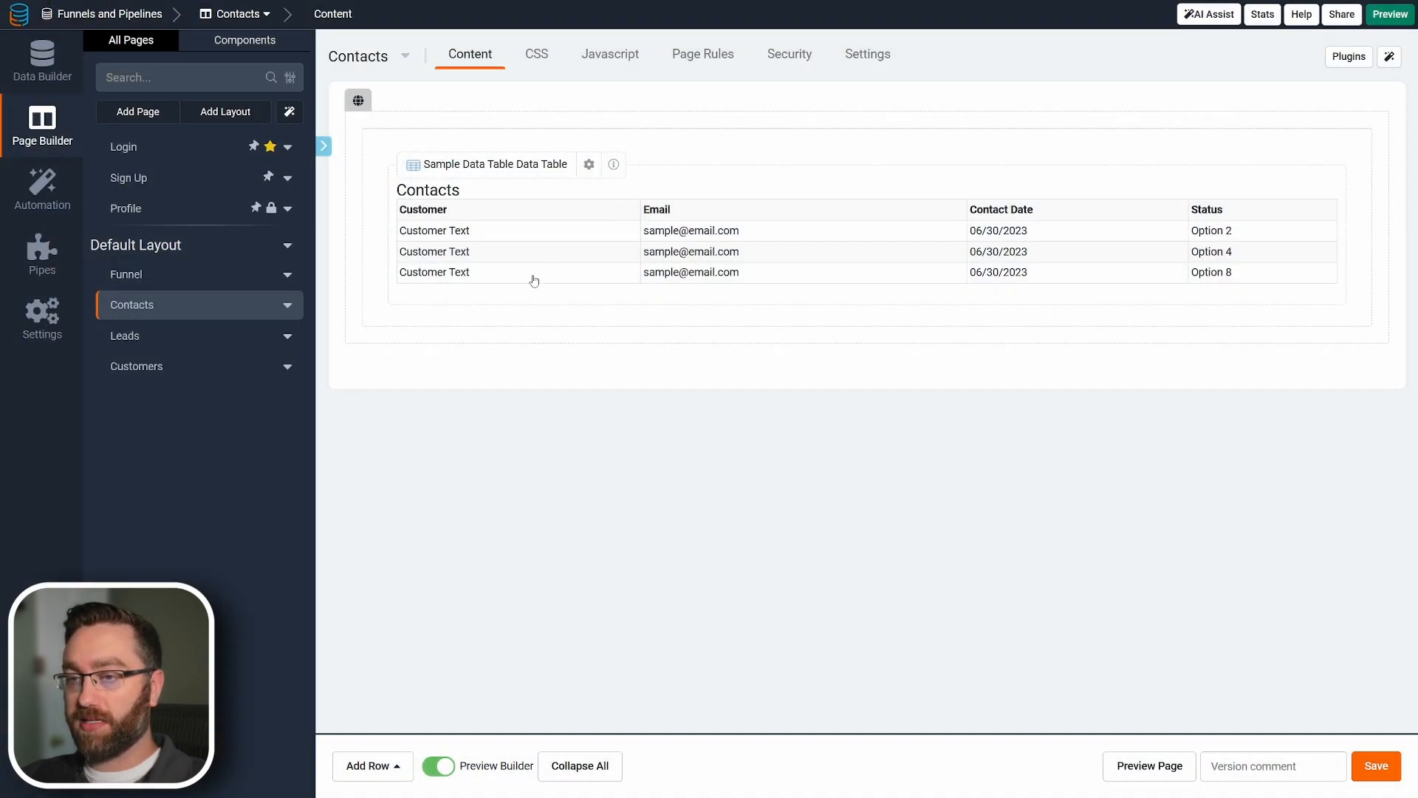
# Inspect the data source filter of the data table component on the Leads page and close its settings.
pyautogui.click(162, 334)
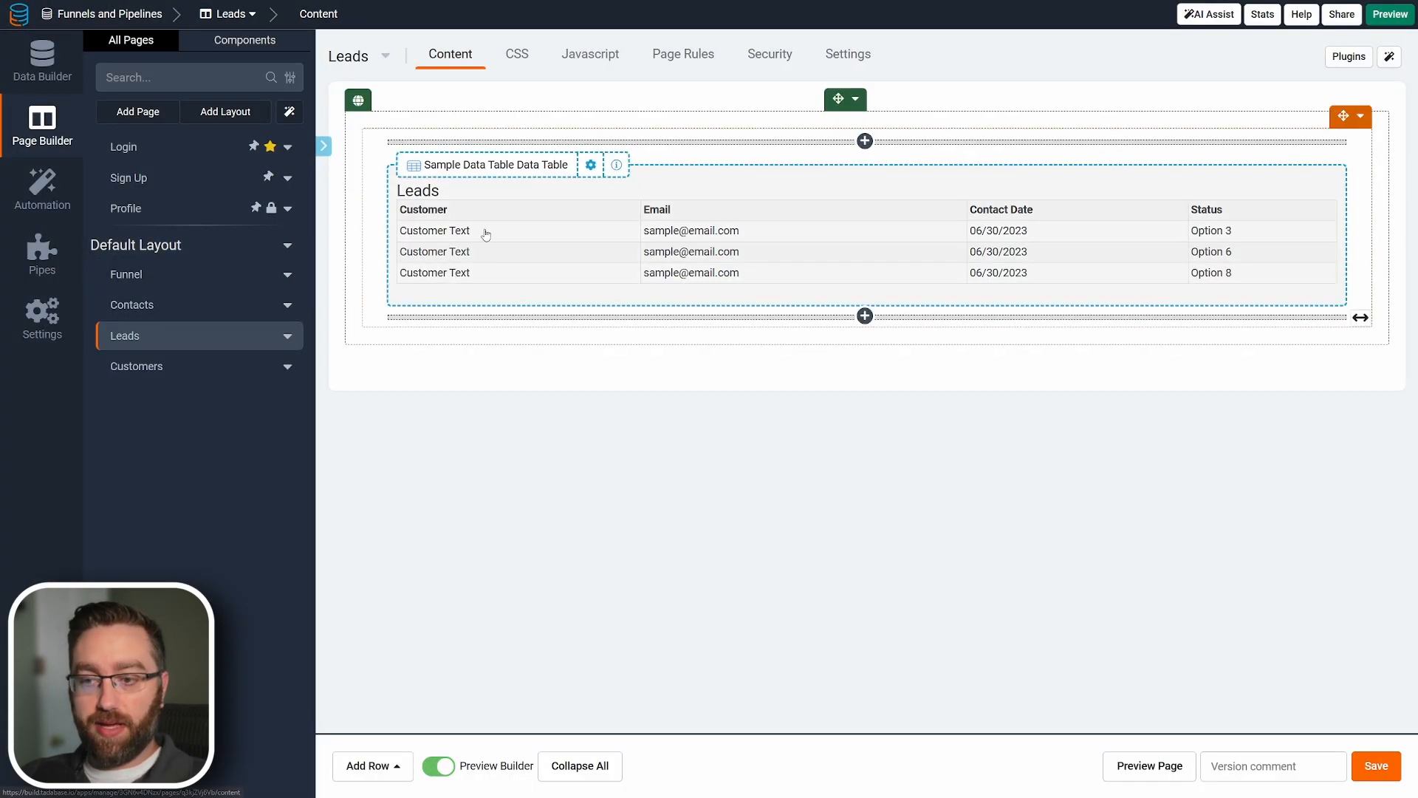
pyautogui.click(480, 234)
pyautogui.click(310, 60)
pyautogui.click(125, 138)
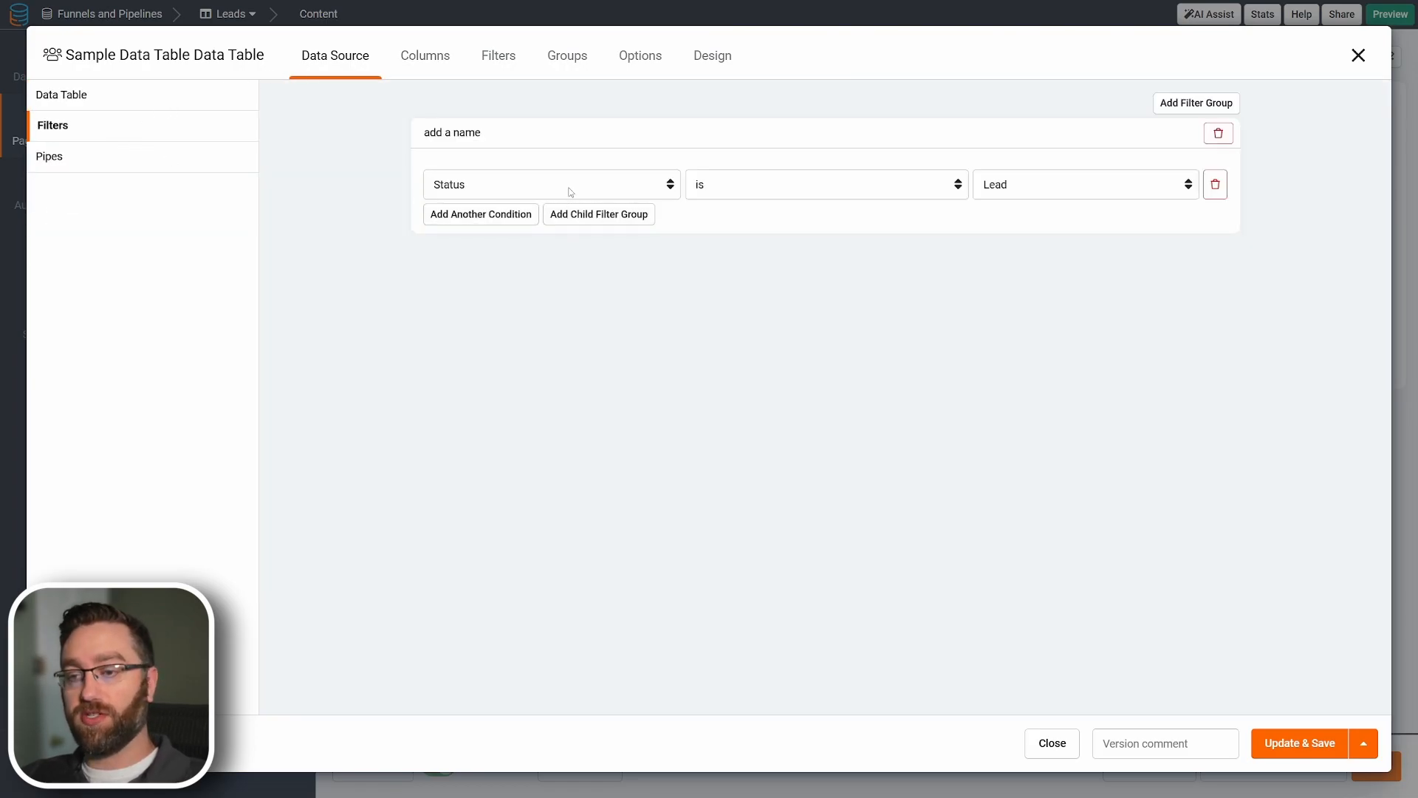
pyautogui.click(1356, 57)
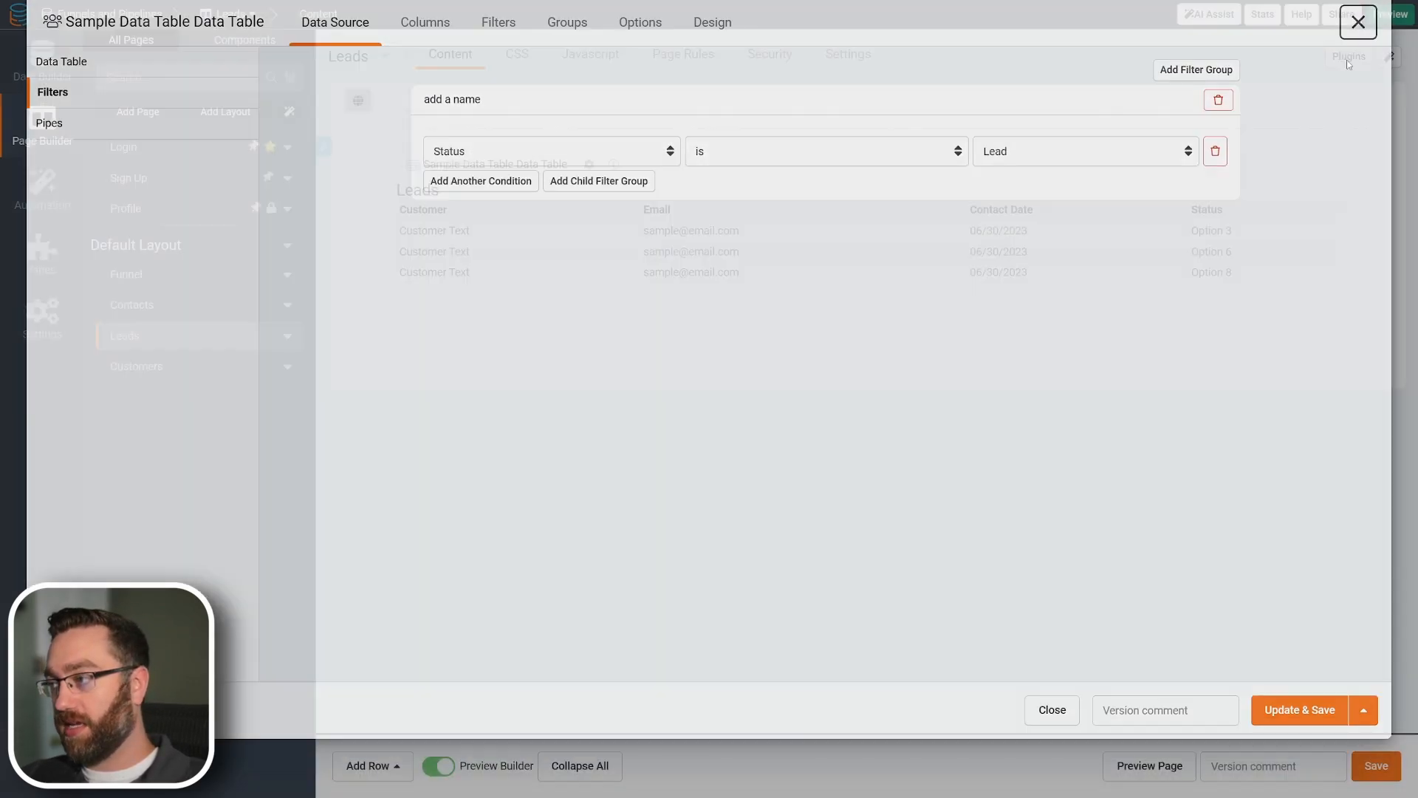
# Inspect the data source filter of the data table component on the Customers page and close its settings.
pyautogui.click(184, 365)
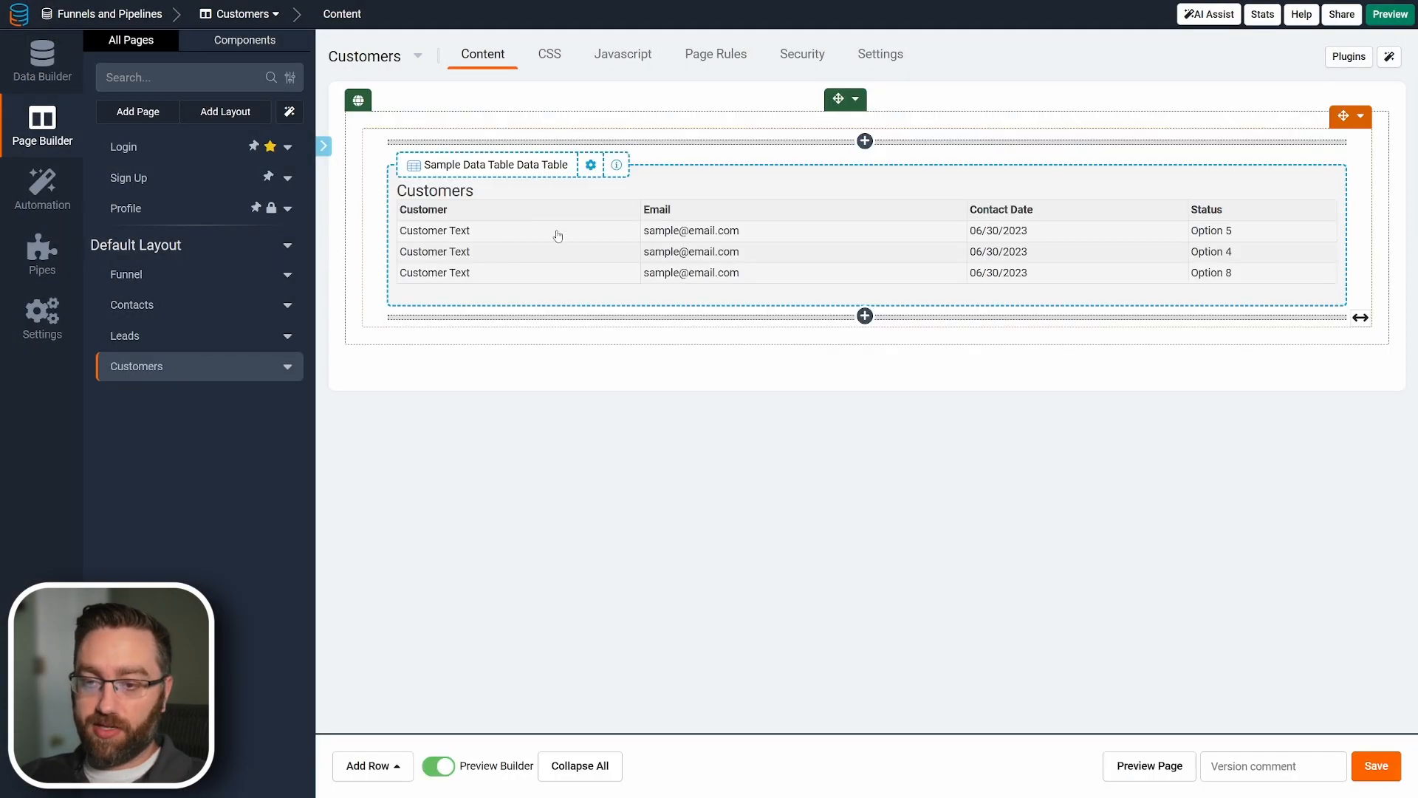
pyautogui.click(557, 233)
pyautogui.click(336, 51)
pyautogui.click(56, 126)
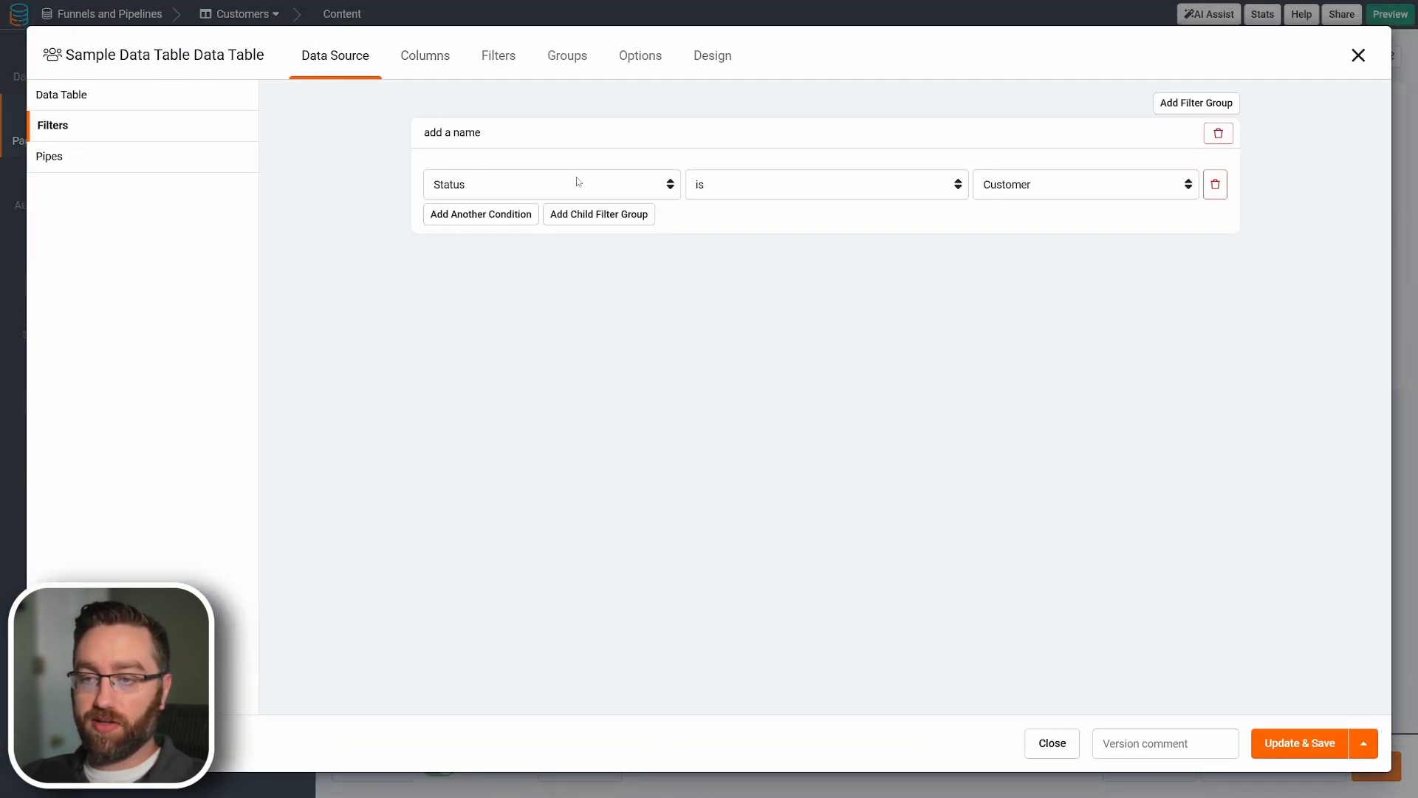
pyautogui.click(1358, 56)
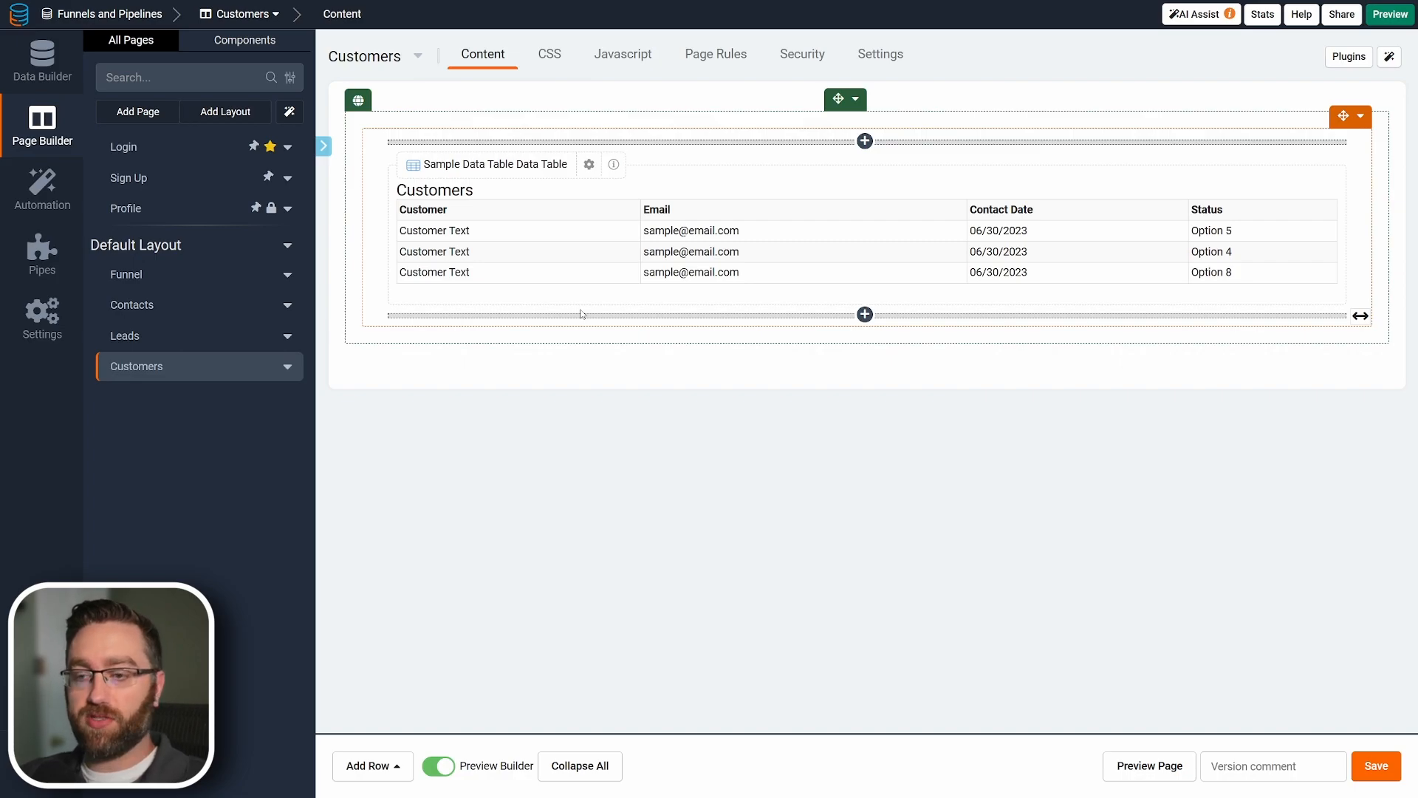
# Preview the live app and view its Leads, Customers and Contacts pages in turn.
pyautogui.click(1143, 768)
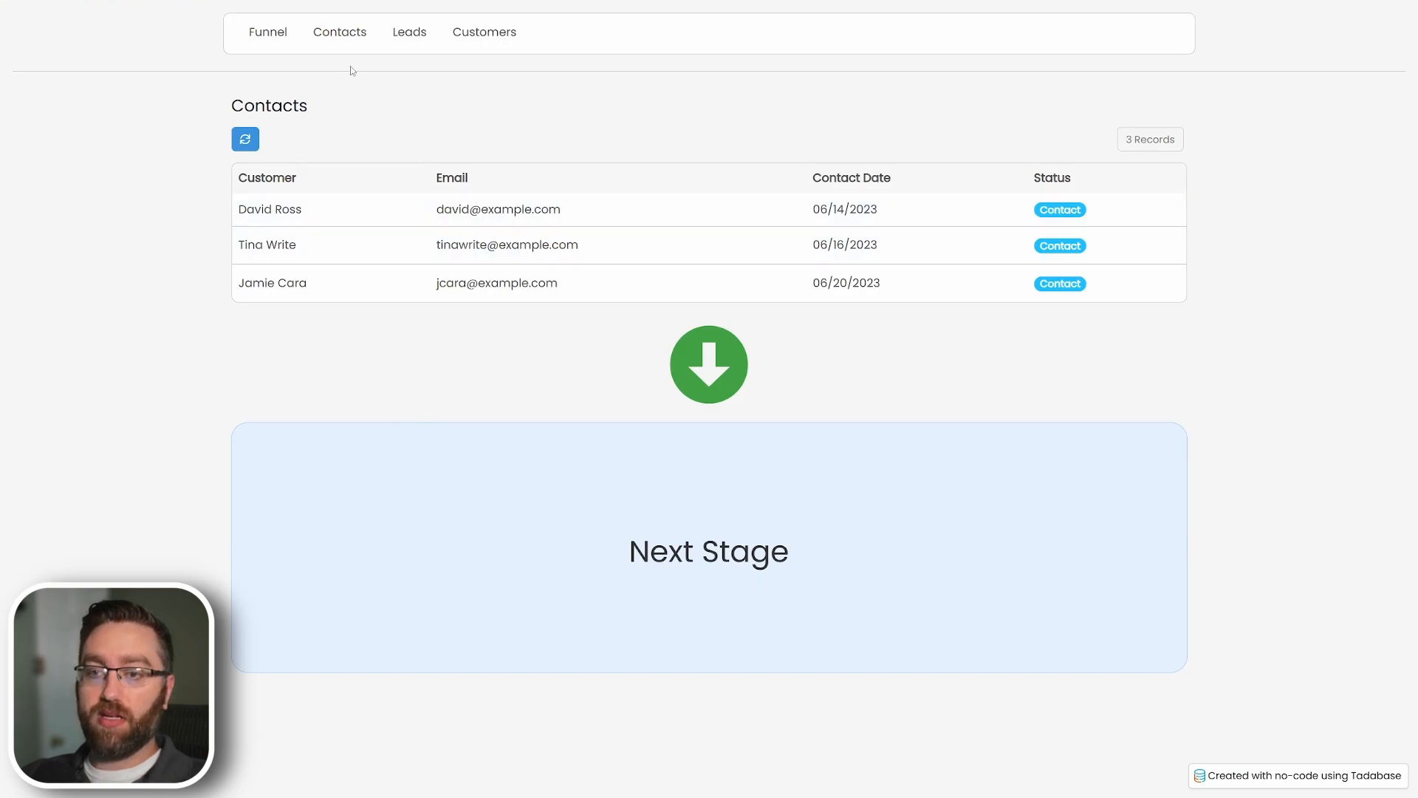
pyautogui.click(411, 40)
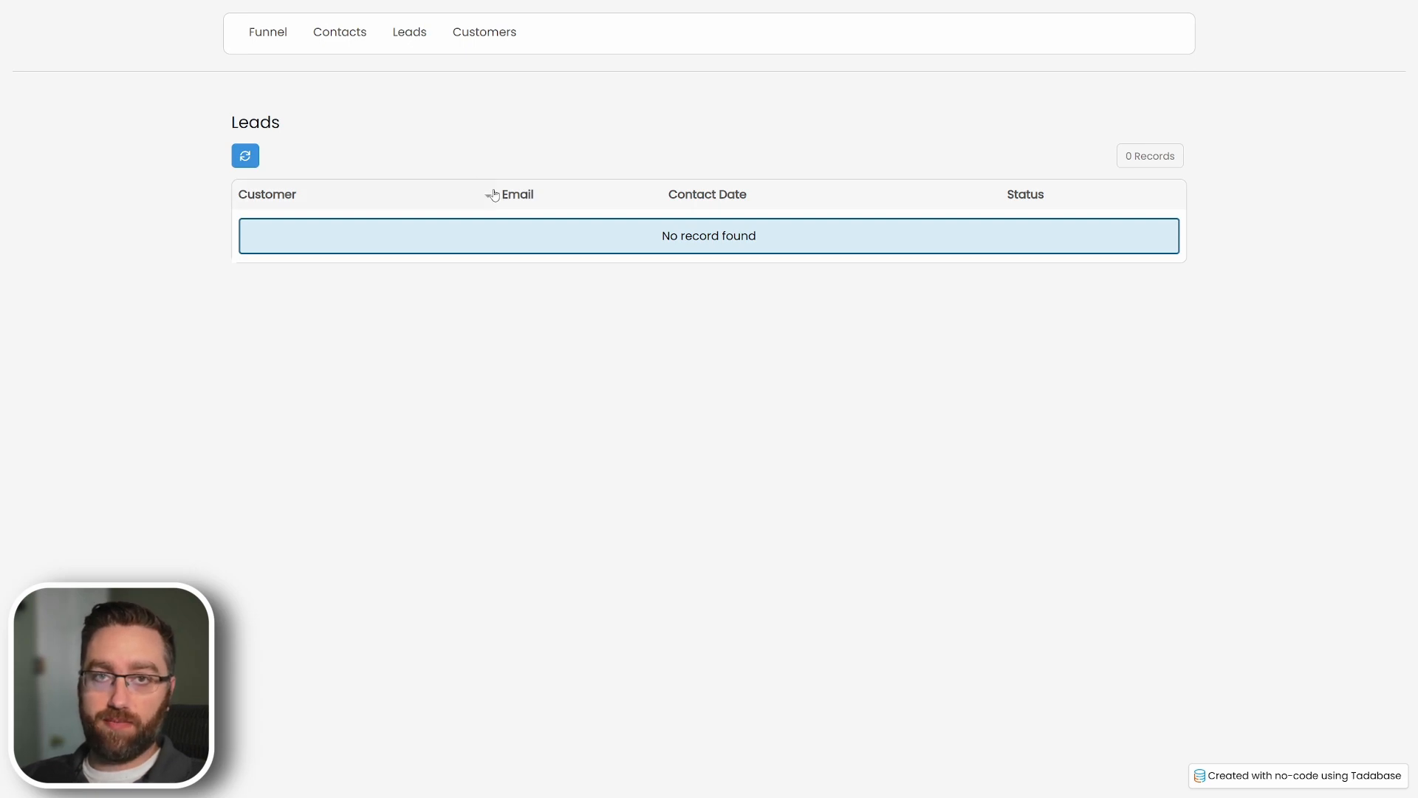
pyautogui.click(494, 43)
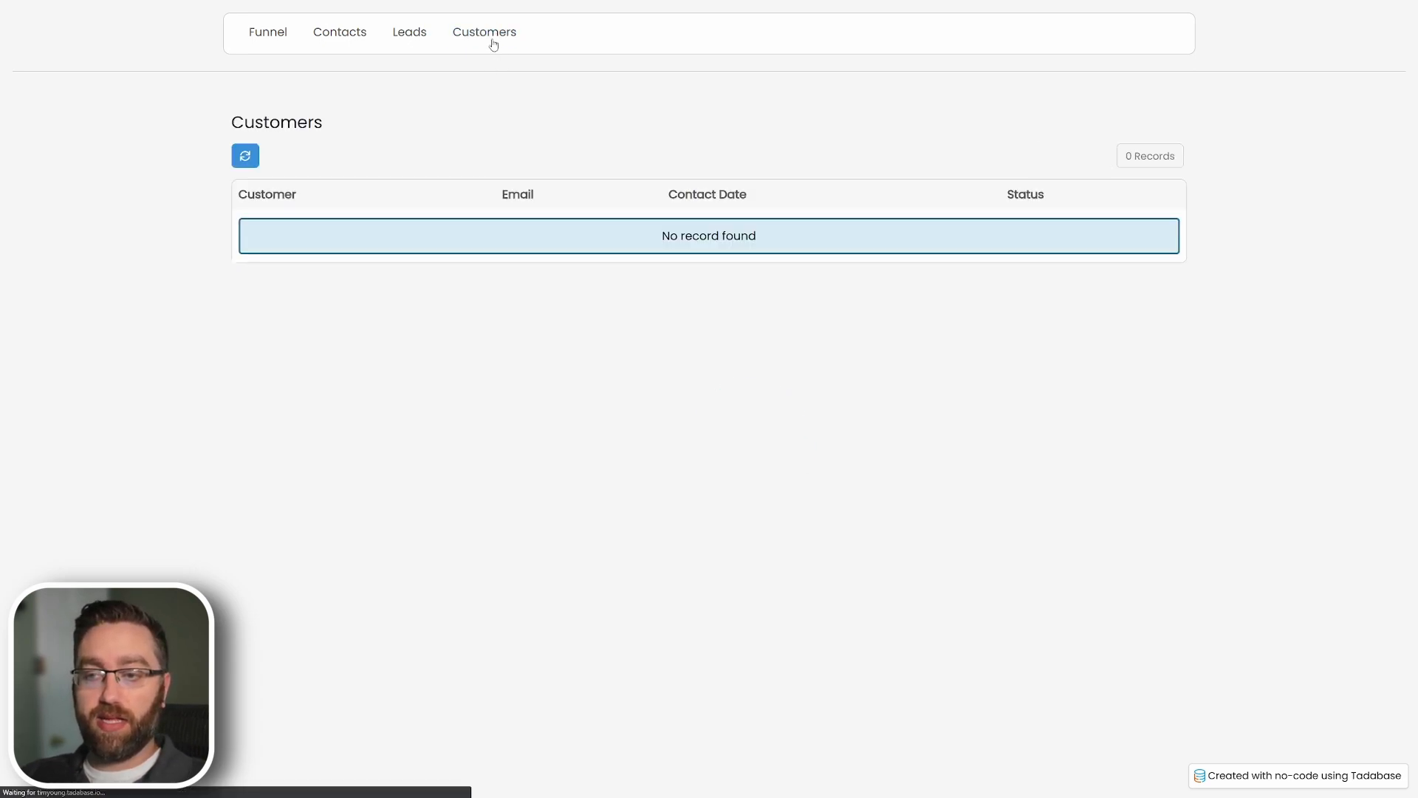
pyautogui.click(360, 37)
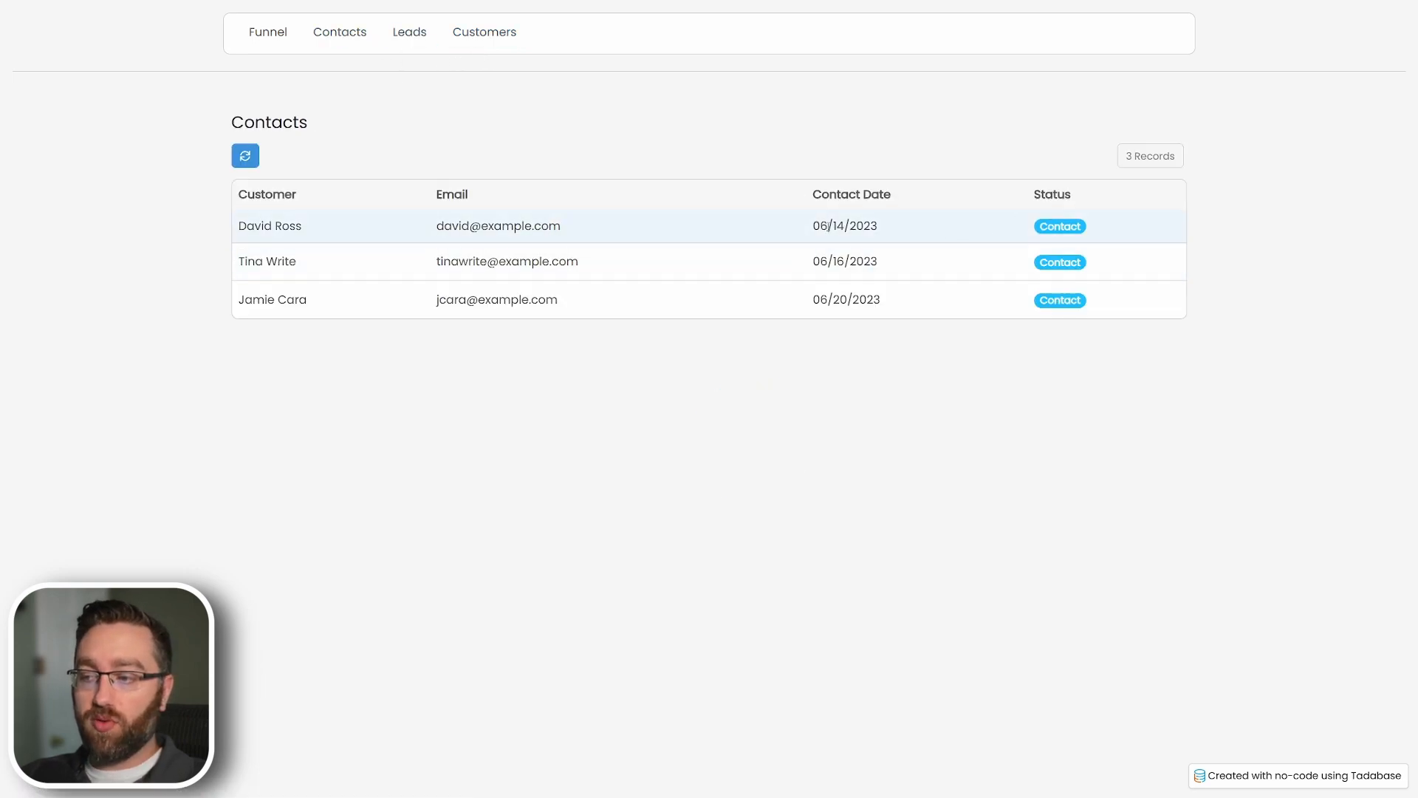
# View the Leads page and return to the Contacts page in the live app.
pyautogui.click(404, 46)
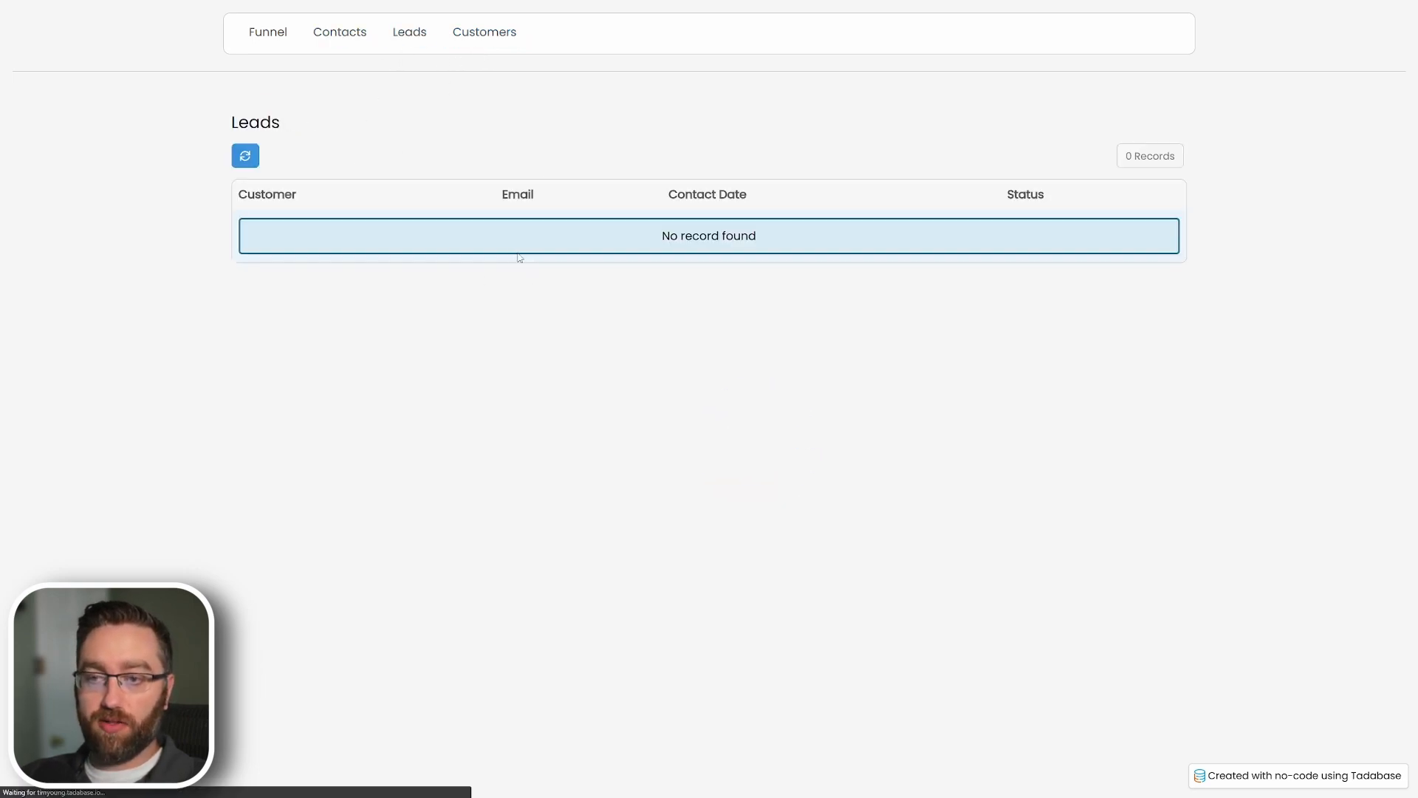
pyautogui.click(348, 45)
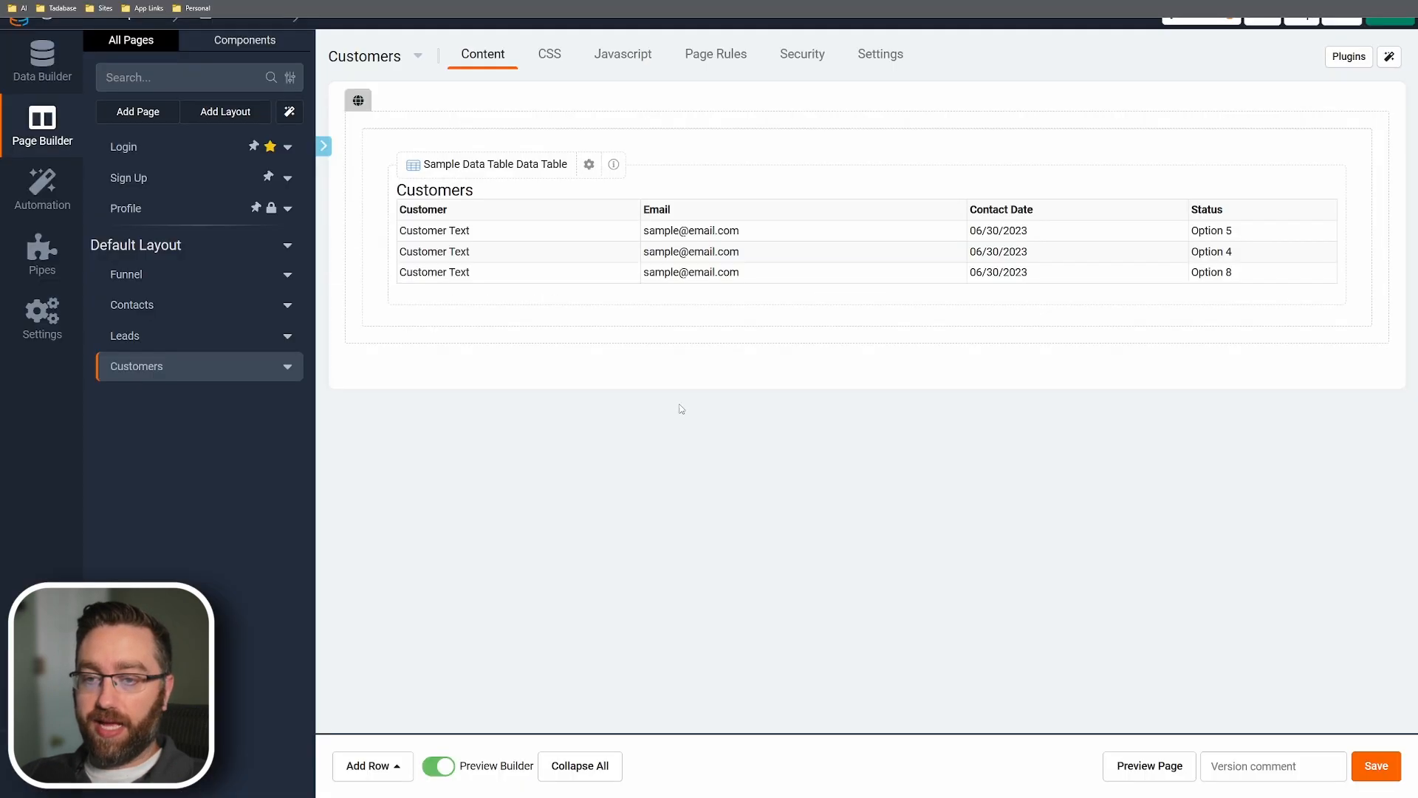
# Add an Action Link column to the data table on the Contacts page in the page builder.
pyautogui.click(148, 303)
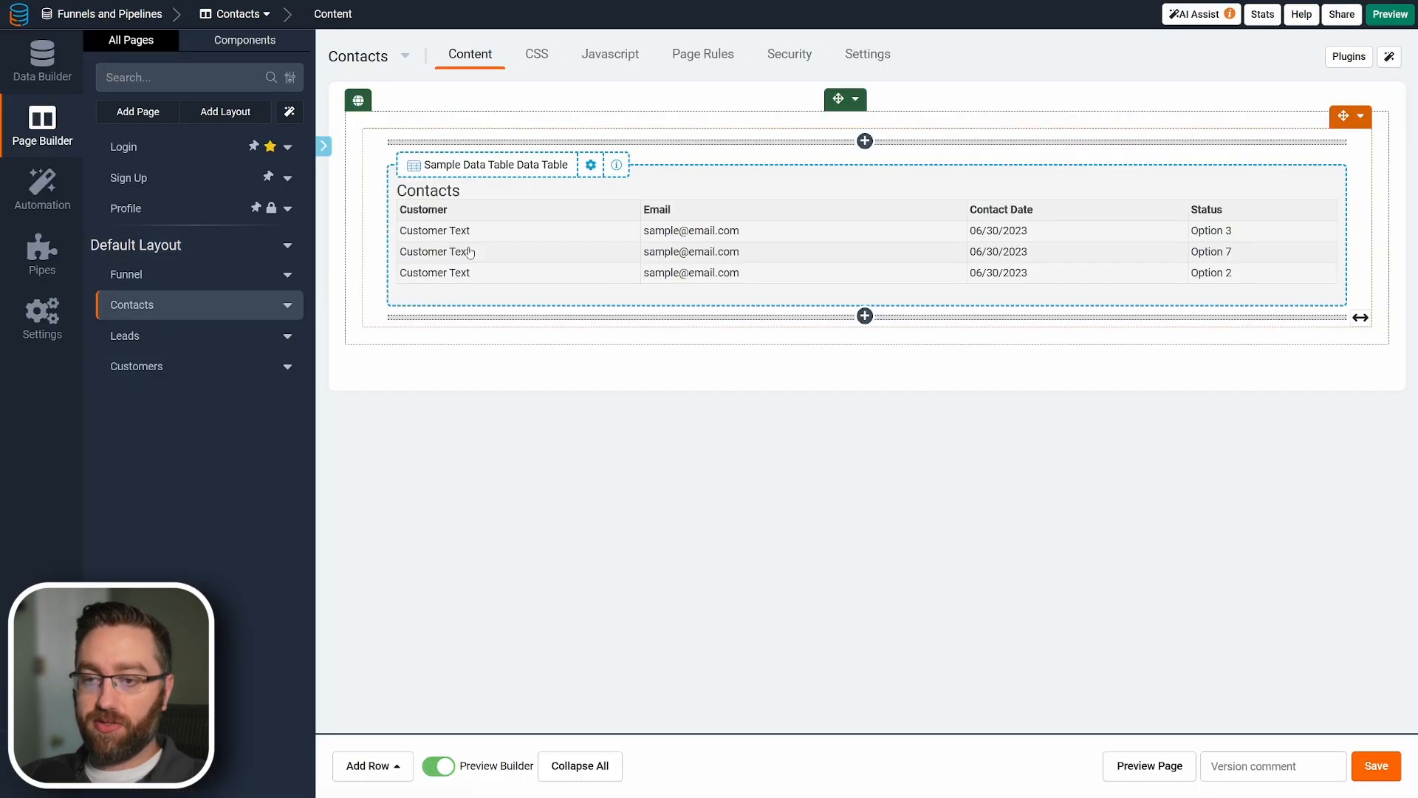
pyautogui.doubleClick(608, 213)
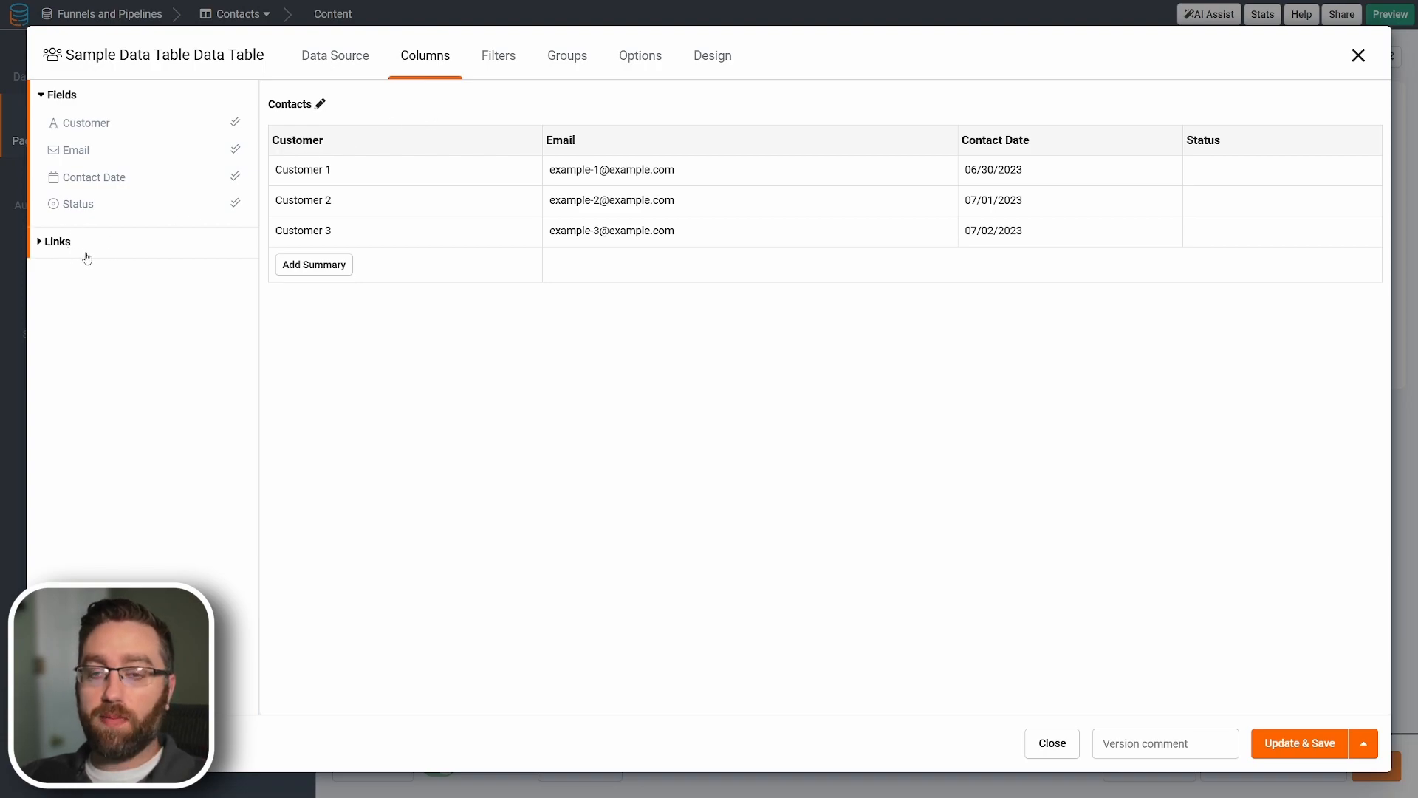
pyautogui.click(54, 248)
pyautogui.click(85, 242)
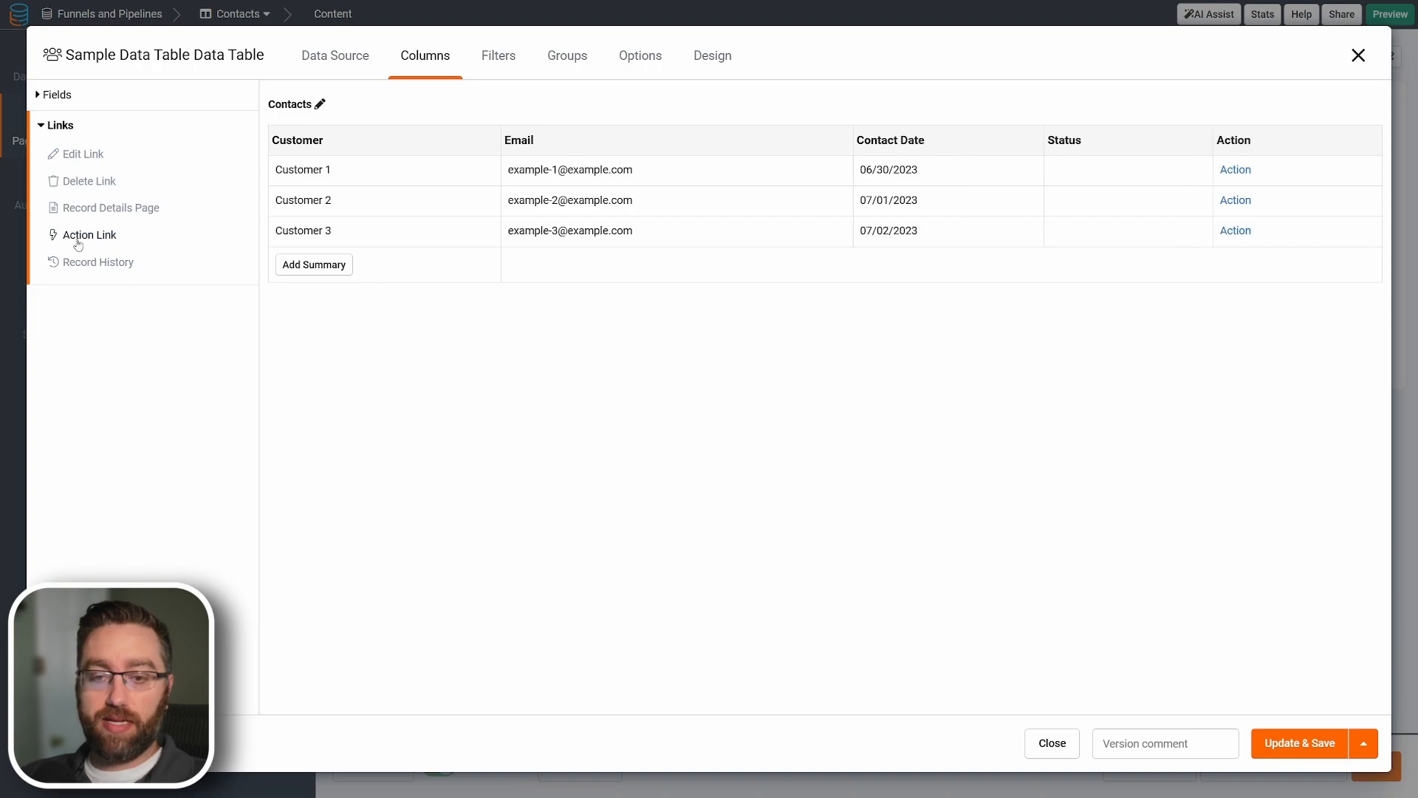
# Show the action link's column title on the Contacts table and set it to "Convert to Lead".
pyautogui.click(1253, 143)
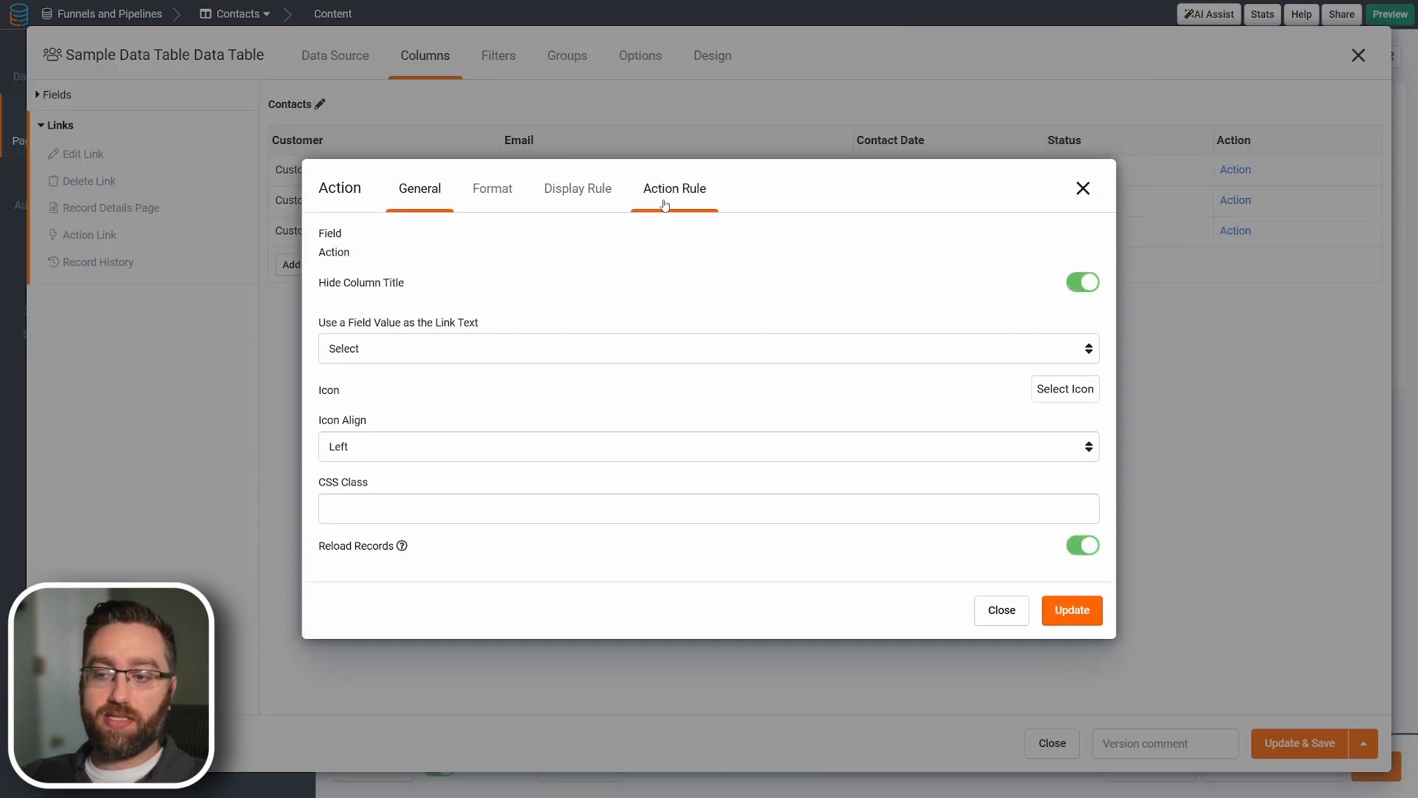
pyautogui.click(407, 285)
pyautogui.click(373, 310)
pyautogui.doubleClick(373, 310)
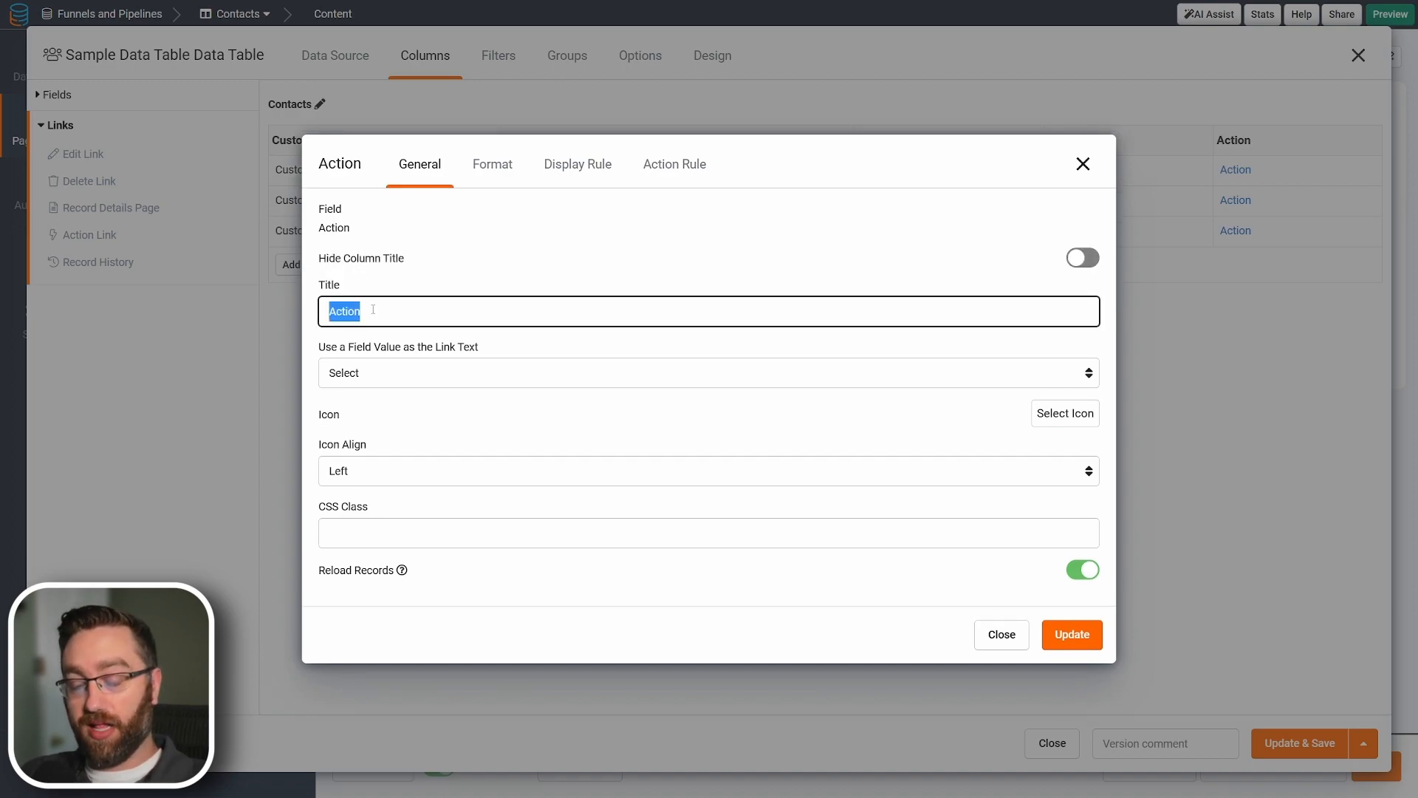
pyautogui.write('Convert to Lead')
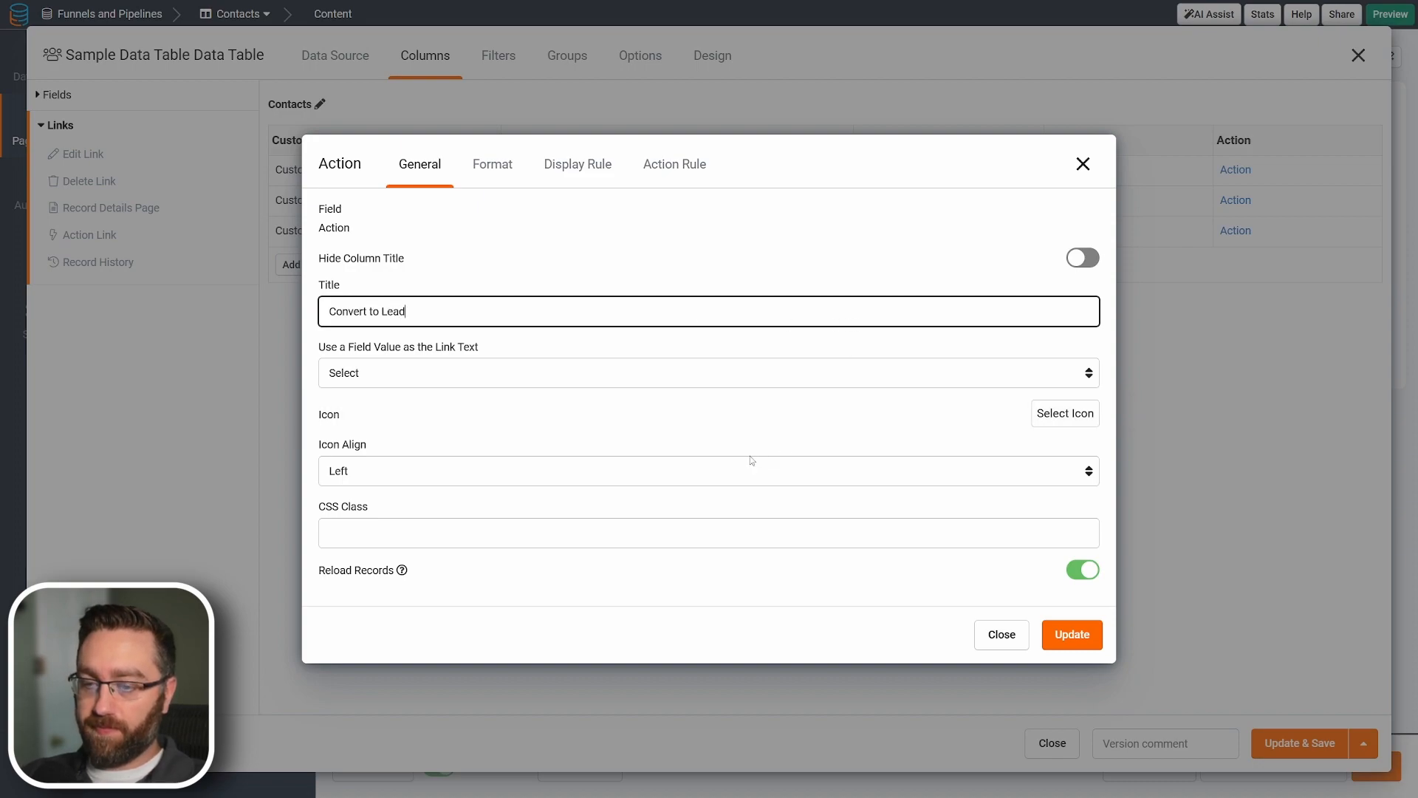
# Search the icons for "arrow" and assign the outlined right-pointing arrow to the Convert to Lead link.
pyautogui.click(1065, 414)
pyautogui.write('ar')
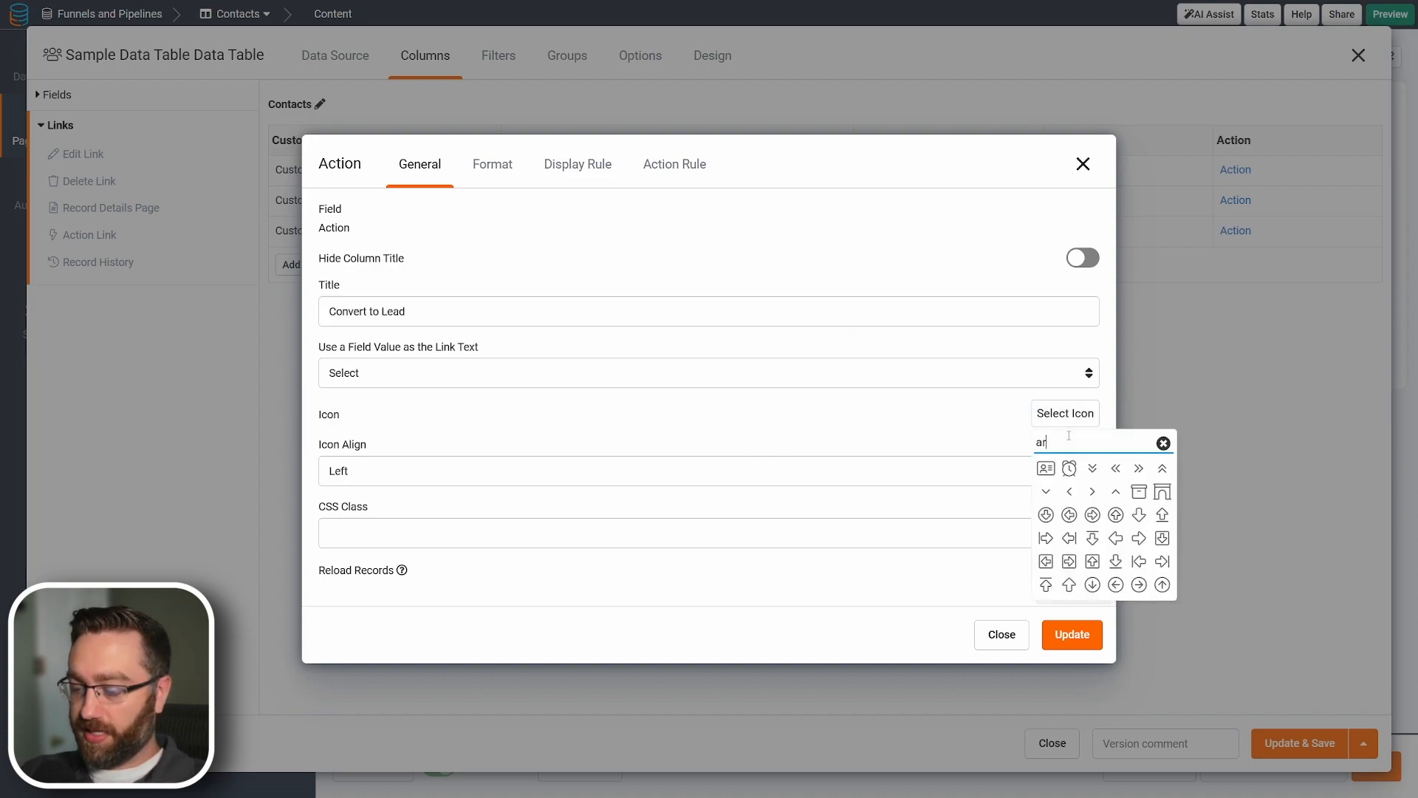
pyautogui.write('row')
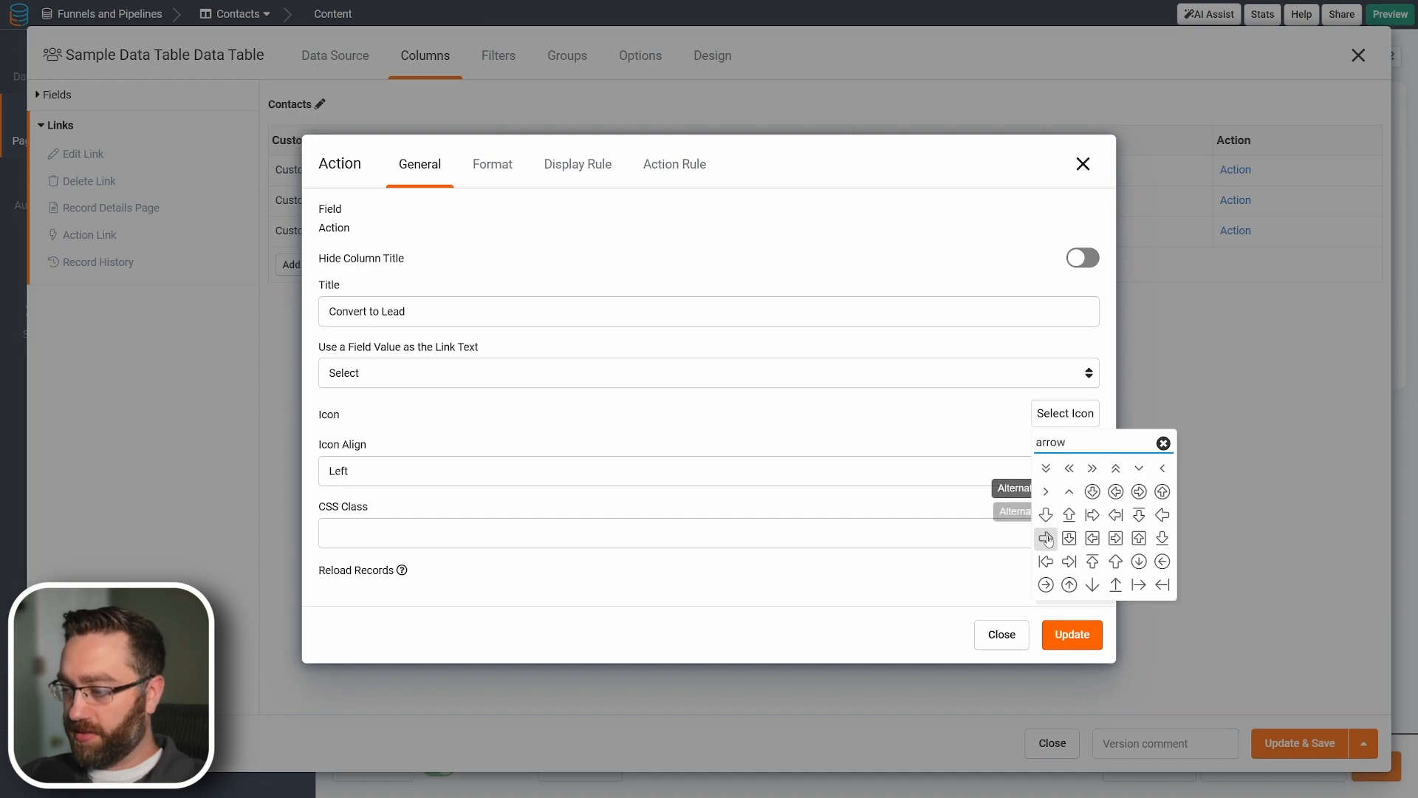
pyautogui.click(1046, 538)
# Format the Convert to Lead link as a Button with the Success color.
pyautogui.click(508, 191)
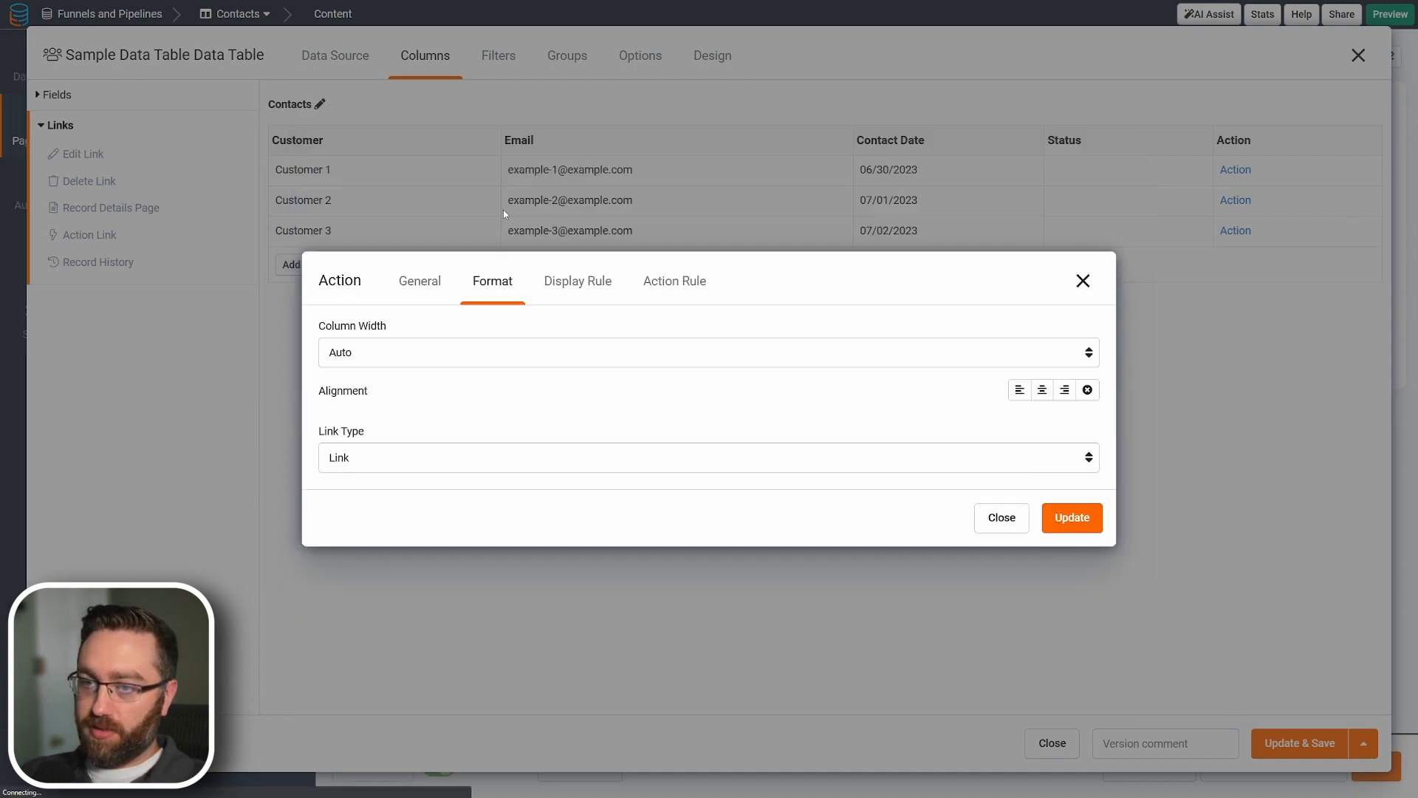
pyautogui.click(377, 465)
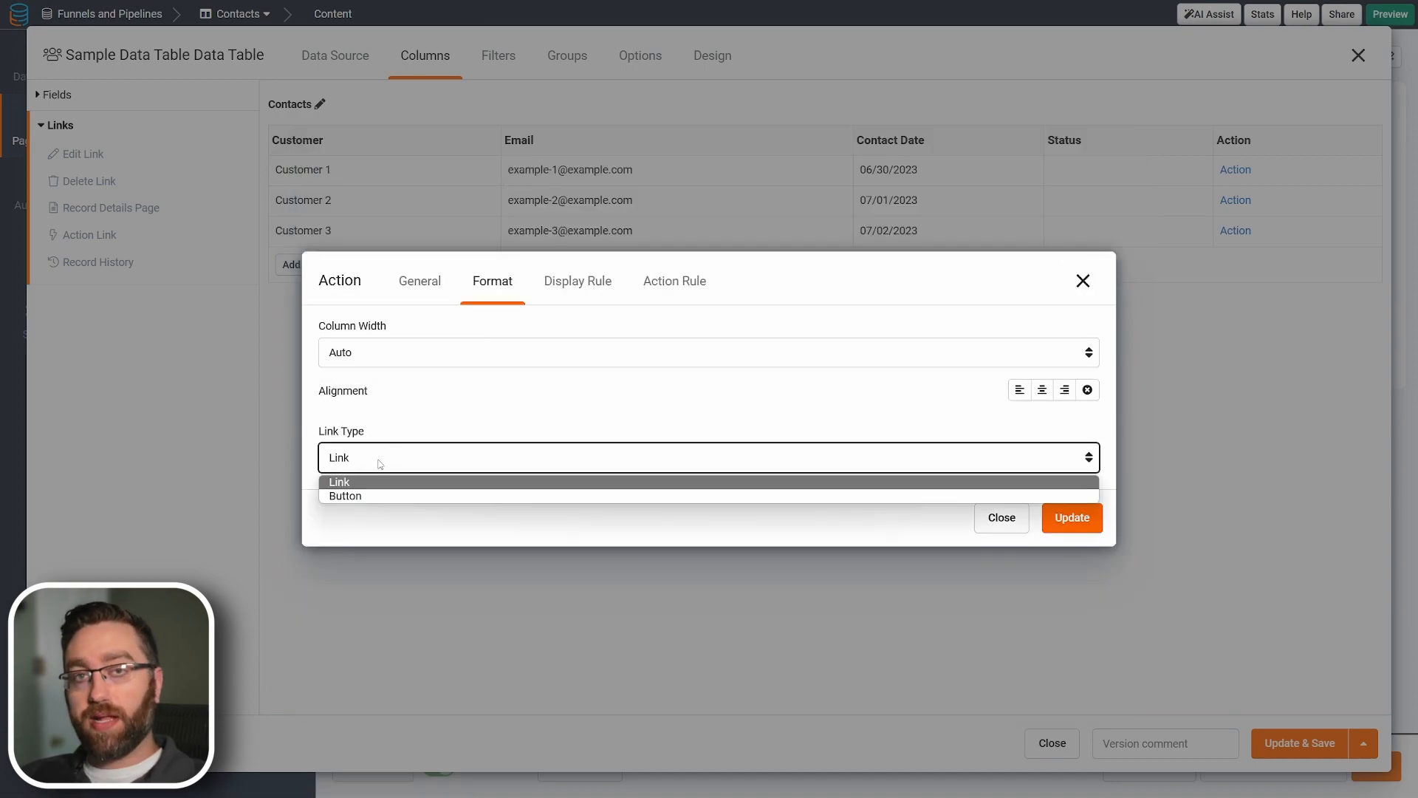
pyautogui.click(367, 496)
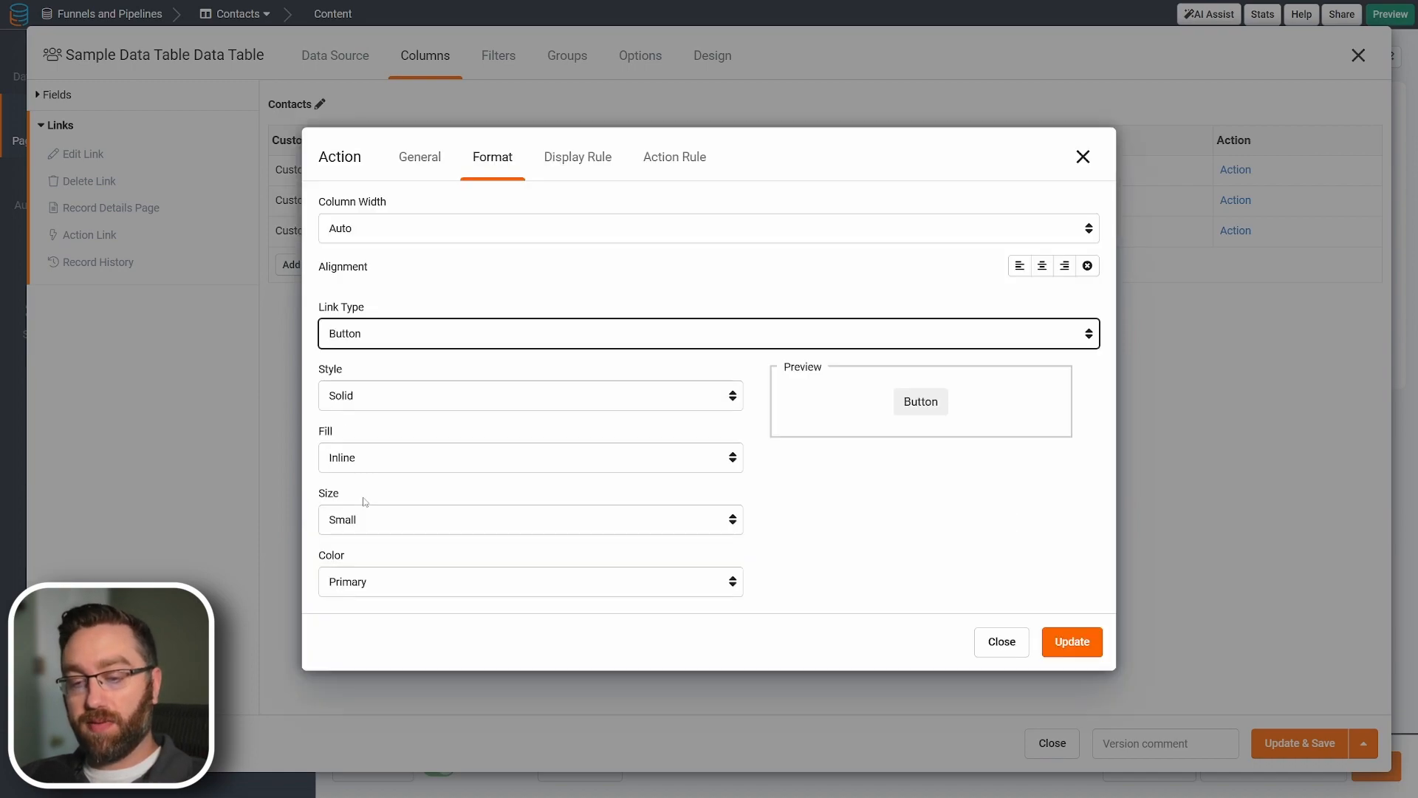
pyautogui.click(360, 574)
pyautogui.click(360, 621)
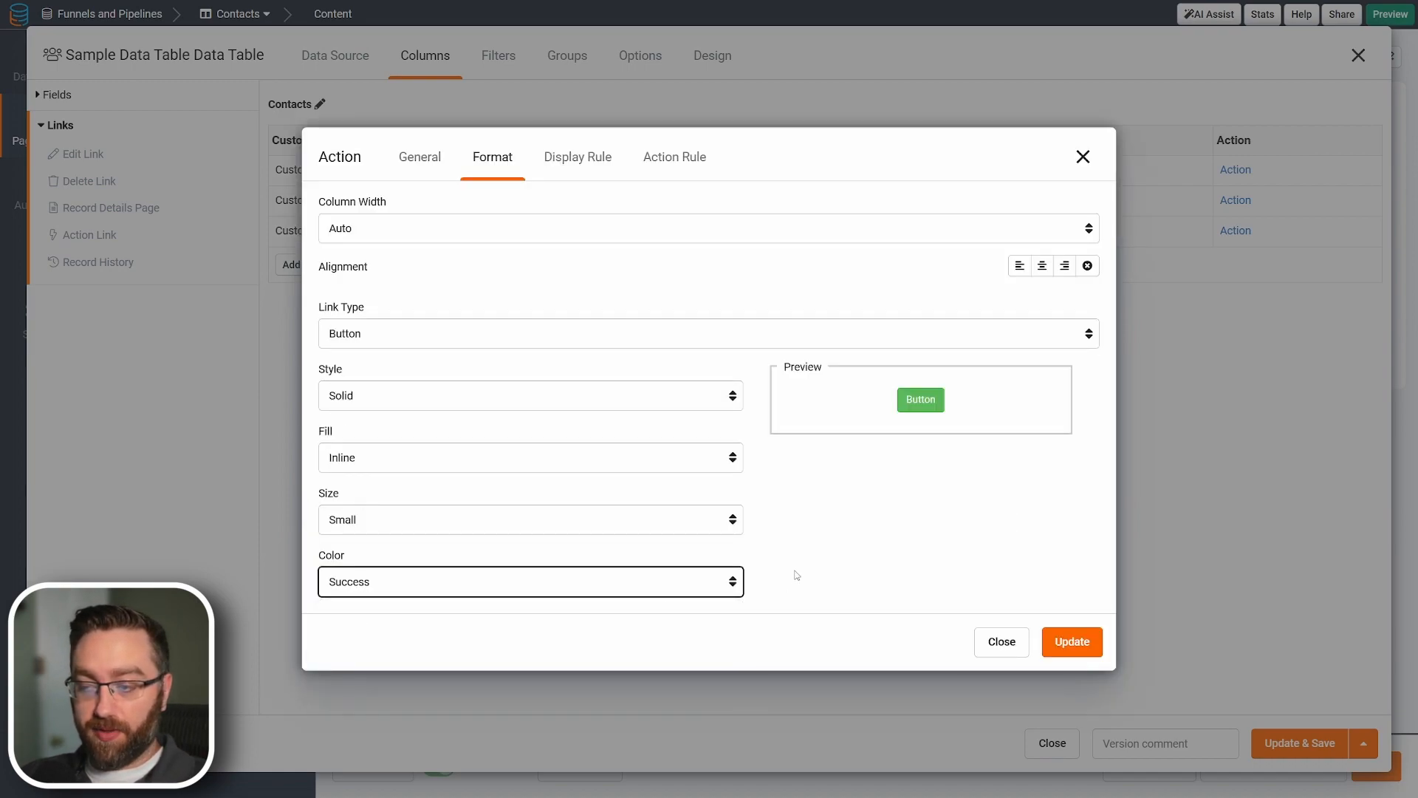
# Add an action rule to the Convert to Lead link that updates this record's Status to the custom value Lead.
pyautogui.click(676, 168)
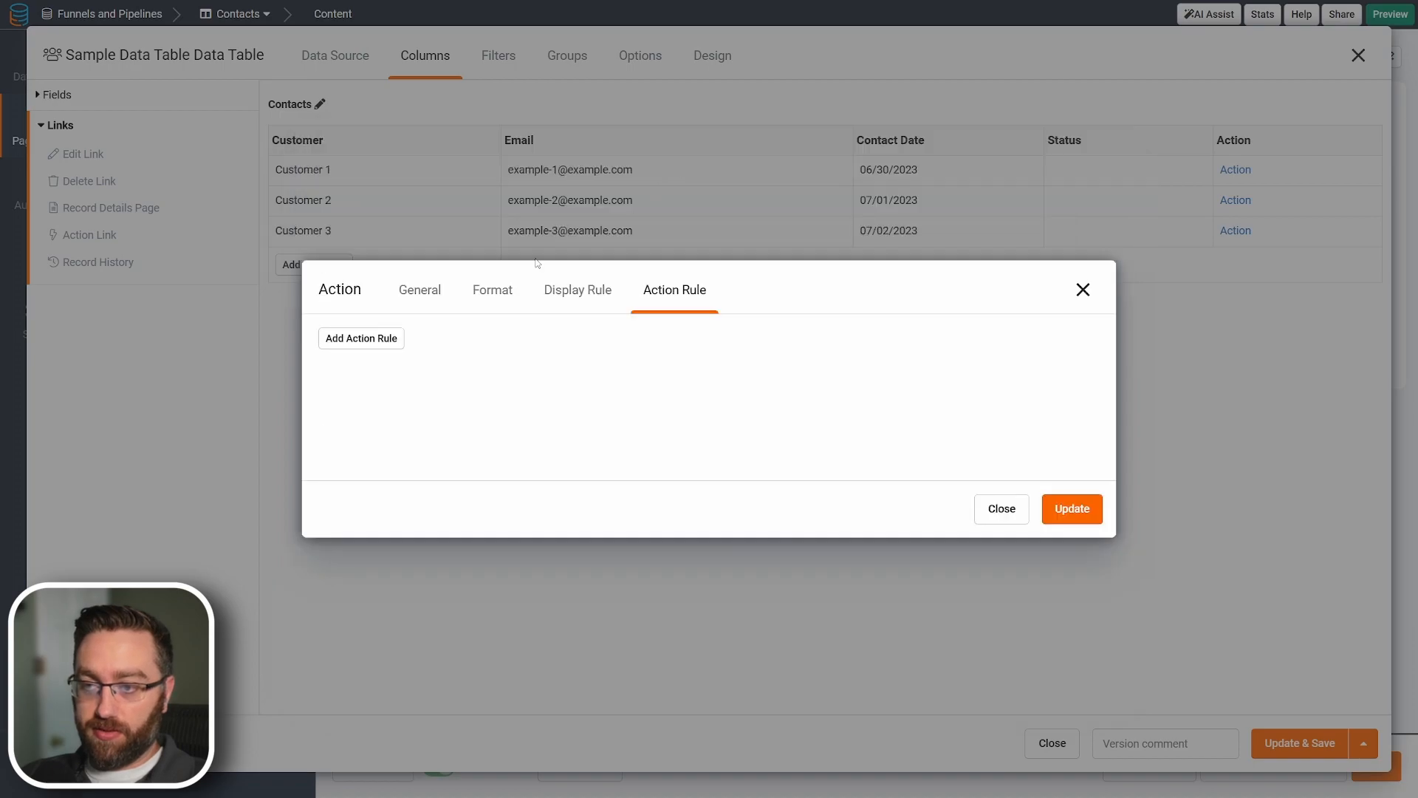
pyautogui.click(361, 339)
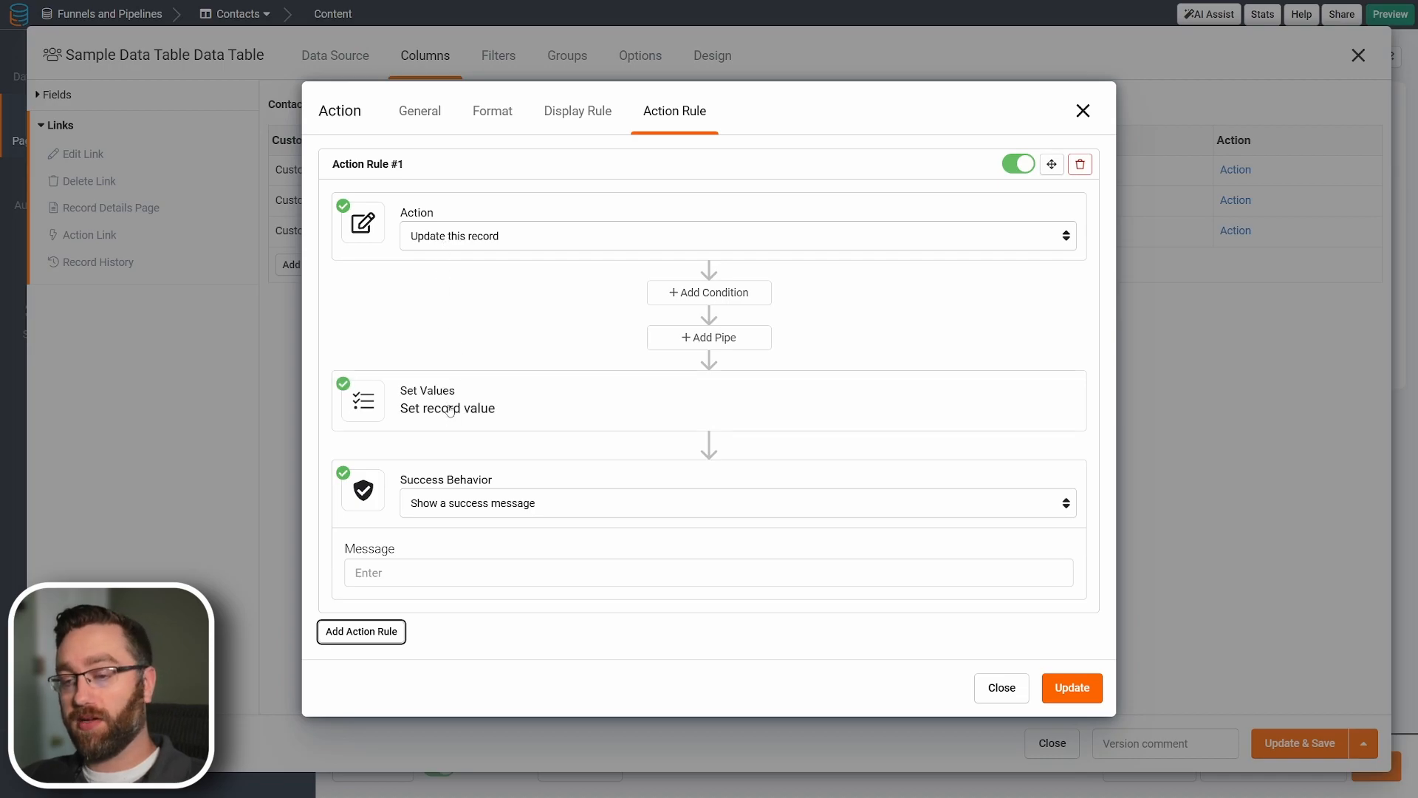
pyautogui.click(475, 421)
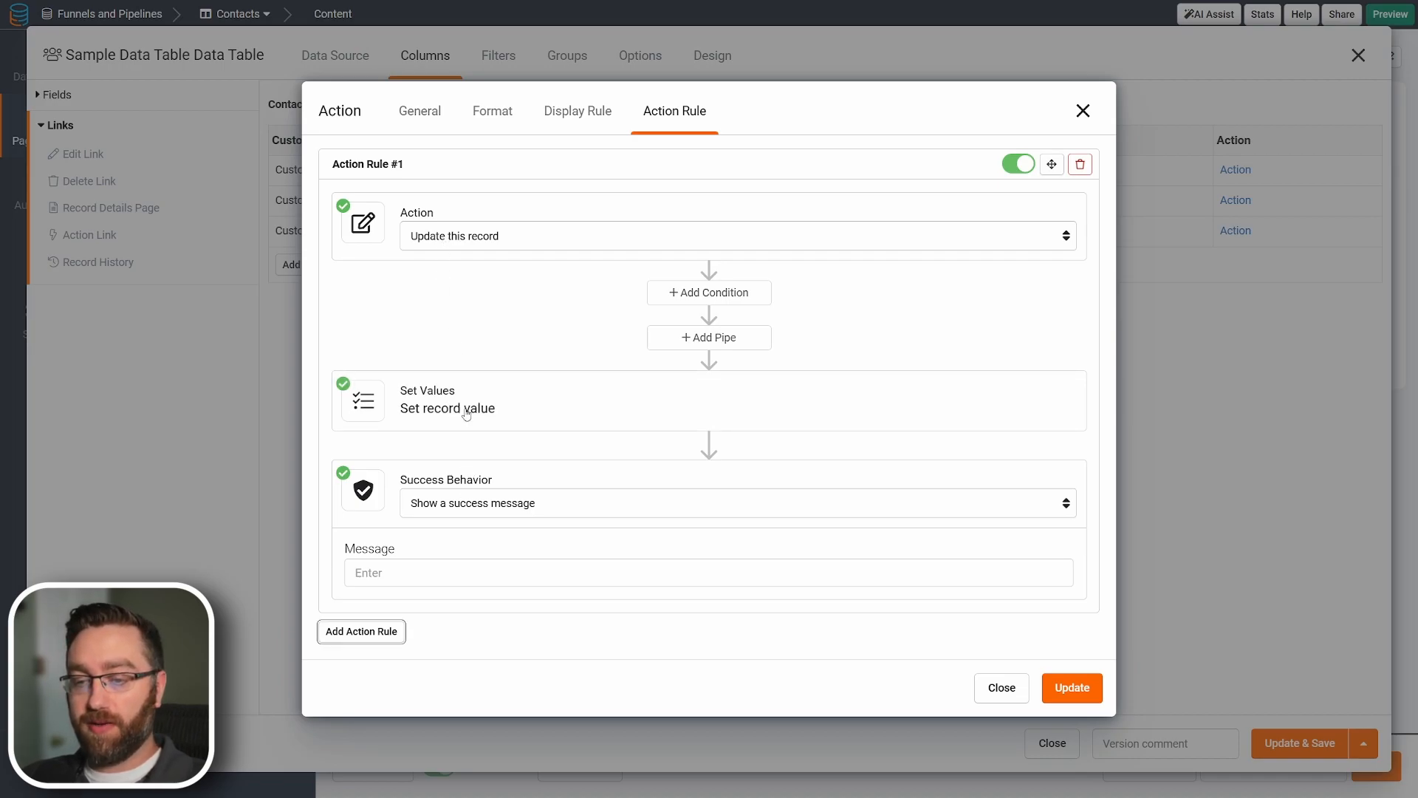
pyautogui.click(458, 432)
pyautogui.click(406, 508)
pyautogui.click(848, 421)
pyautogui.click(849, 463)
pyautogui.click(892, 431)
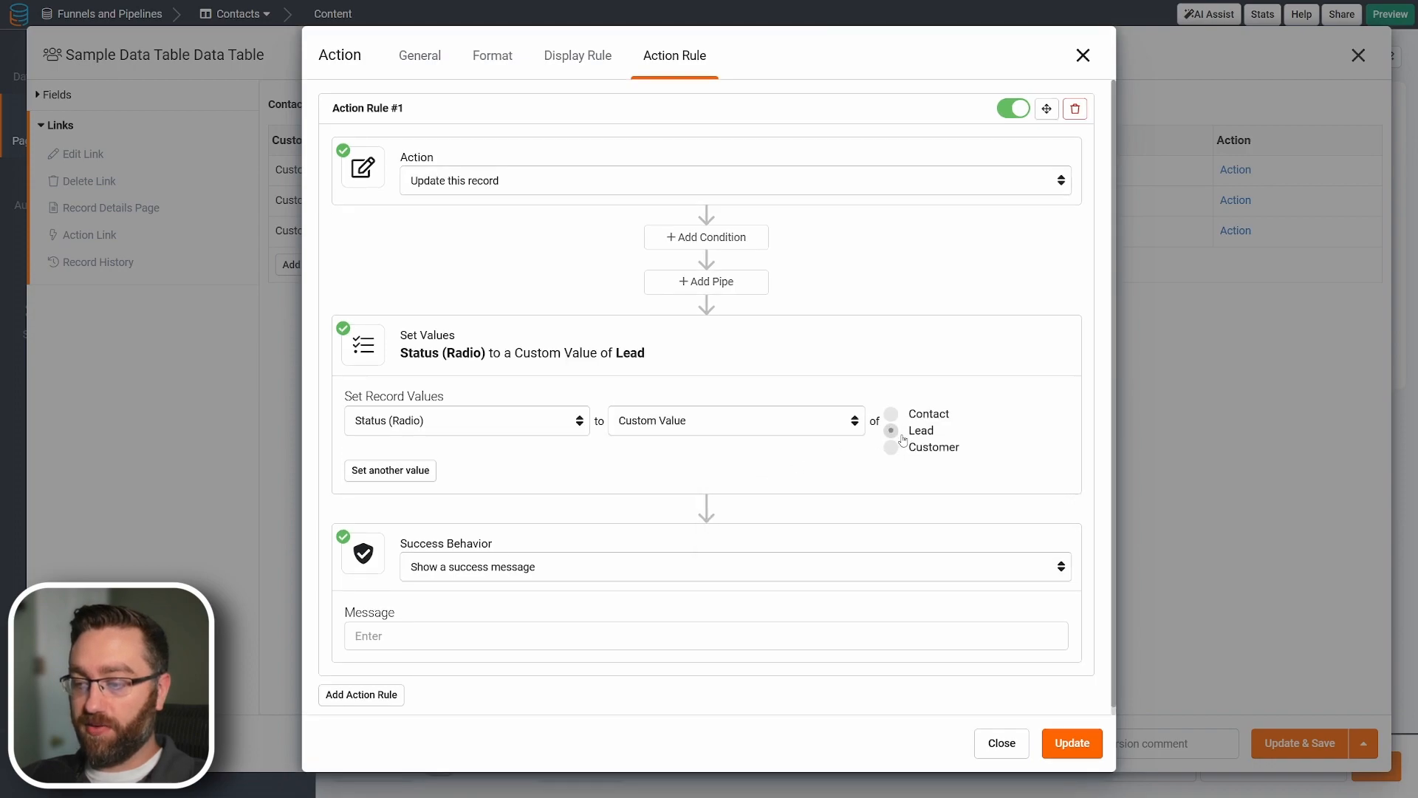
# Set the rule's success behavior to redirect to the existing Leads page, then update the link and save the Contacts table.
pyautogui.click(441, 633)
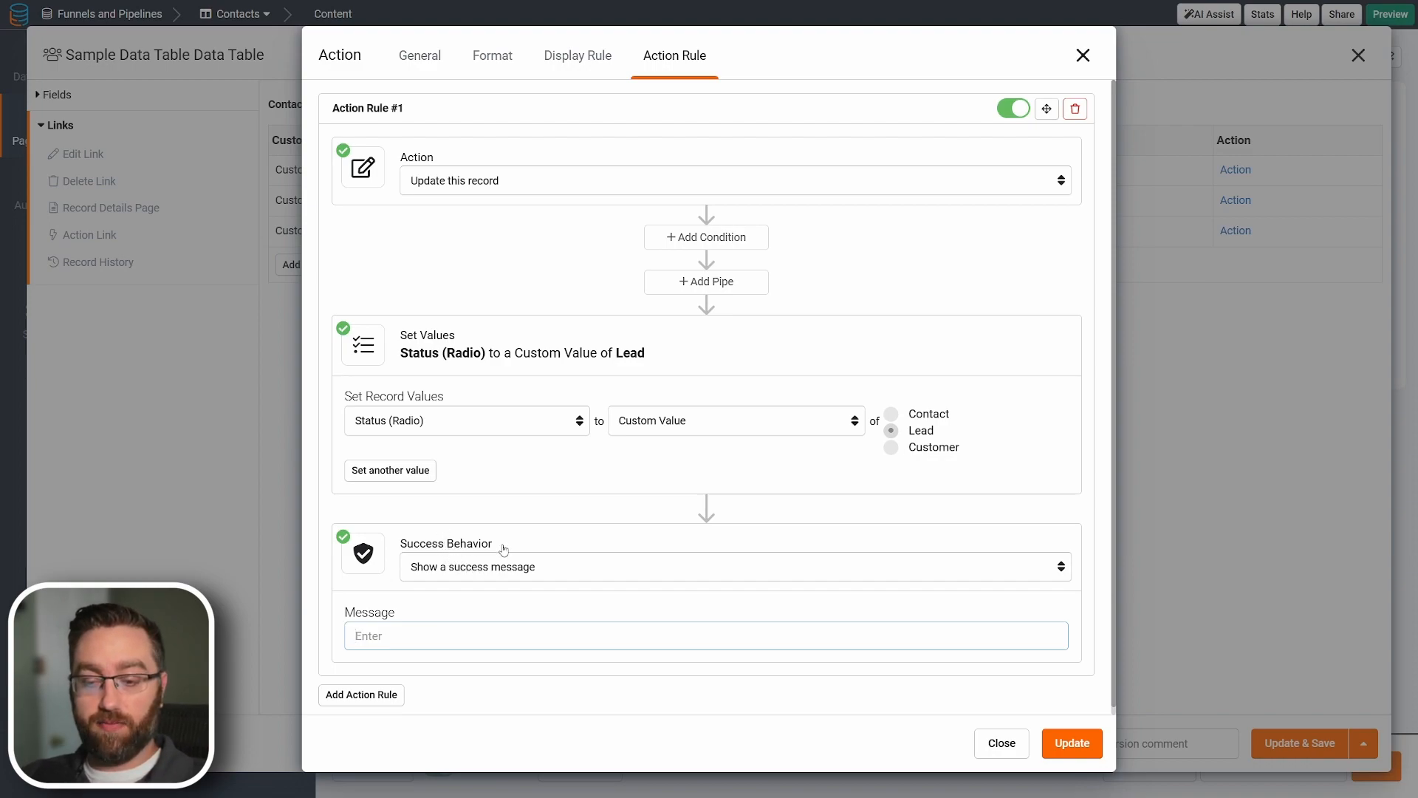
pyautogui.click(491, 567)
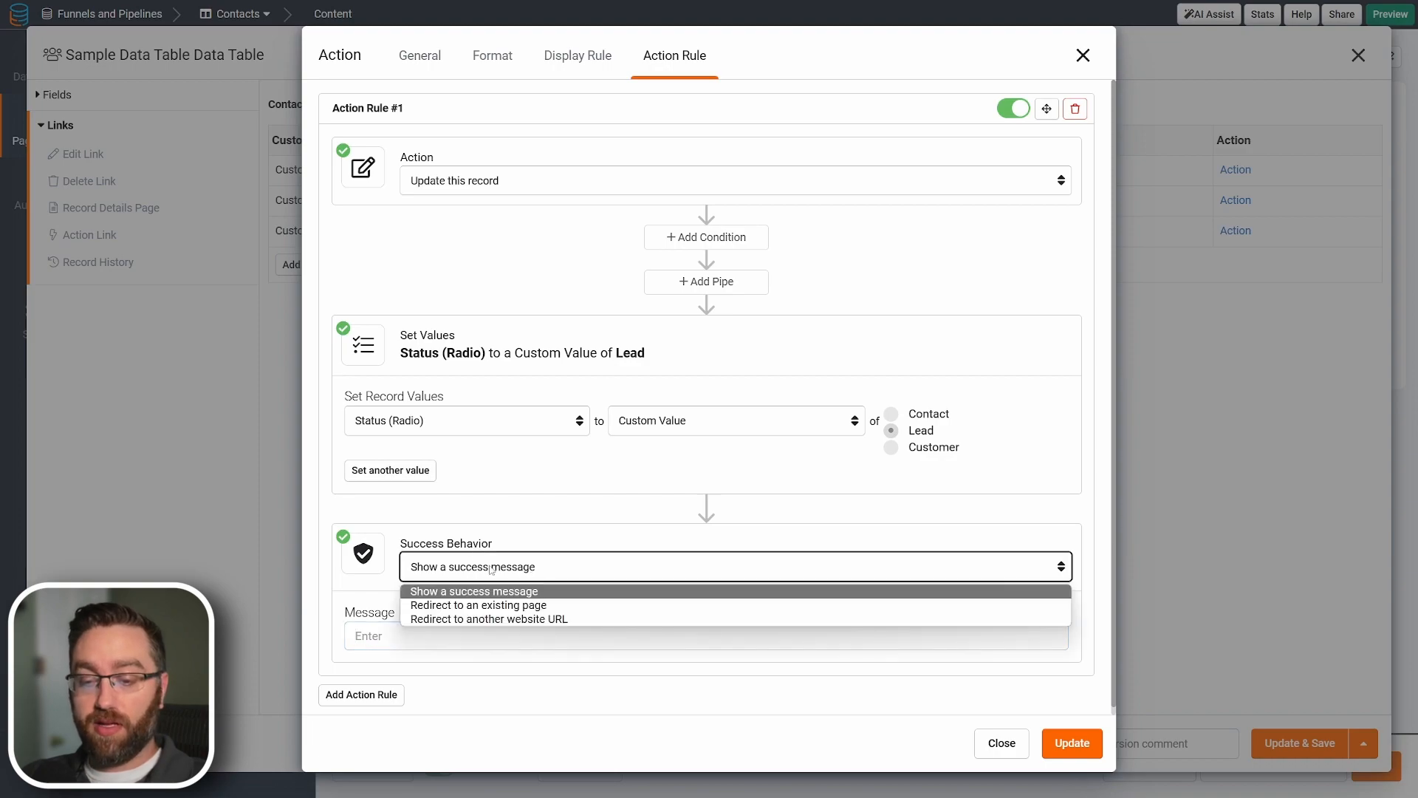
pyautogui.click(458, 608)
pyautogui.click(397, 637)
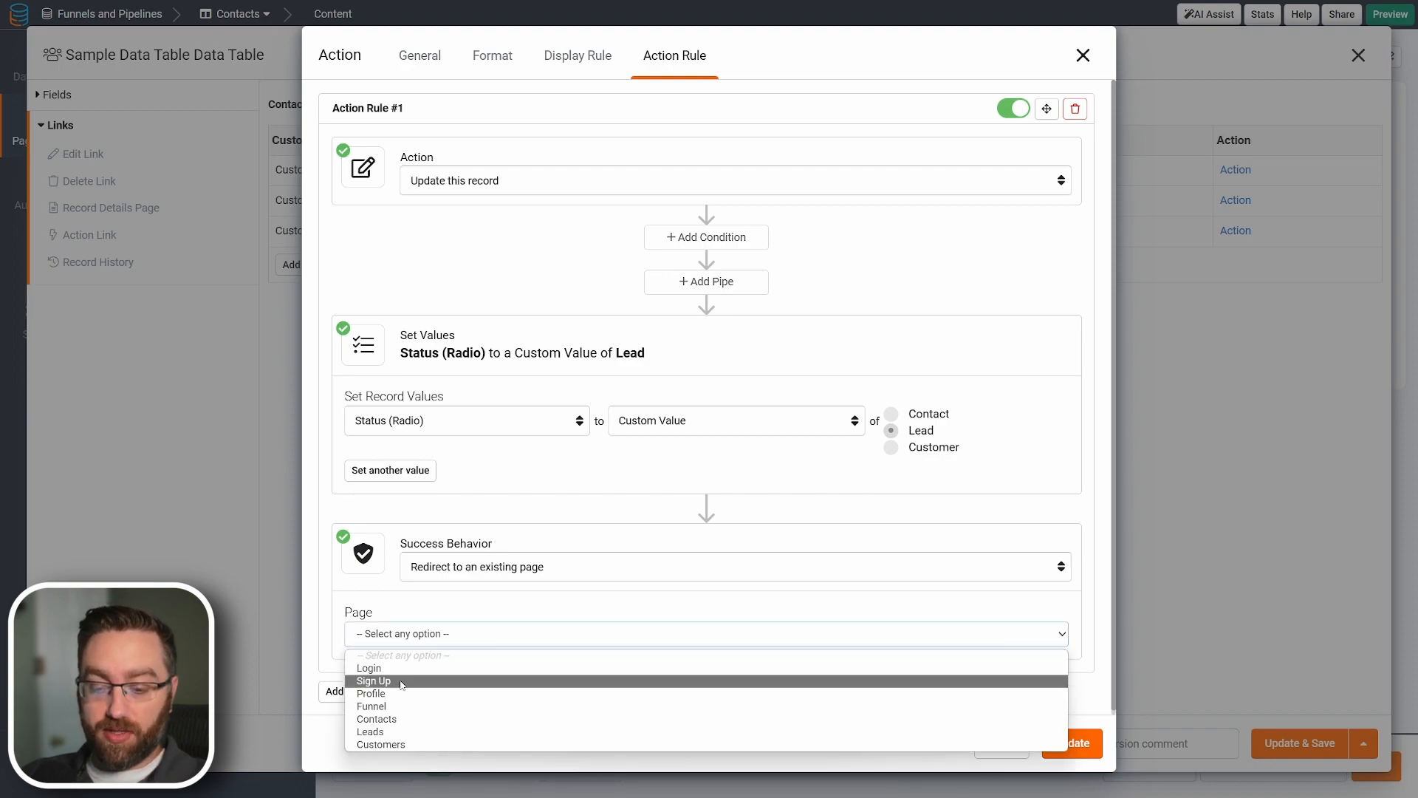
pyautogui.click(383, 732)
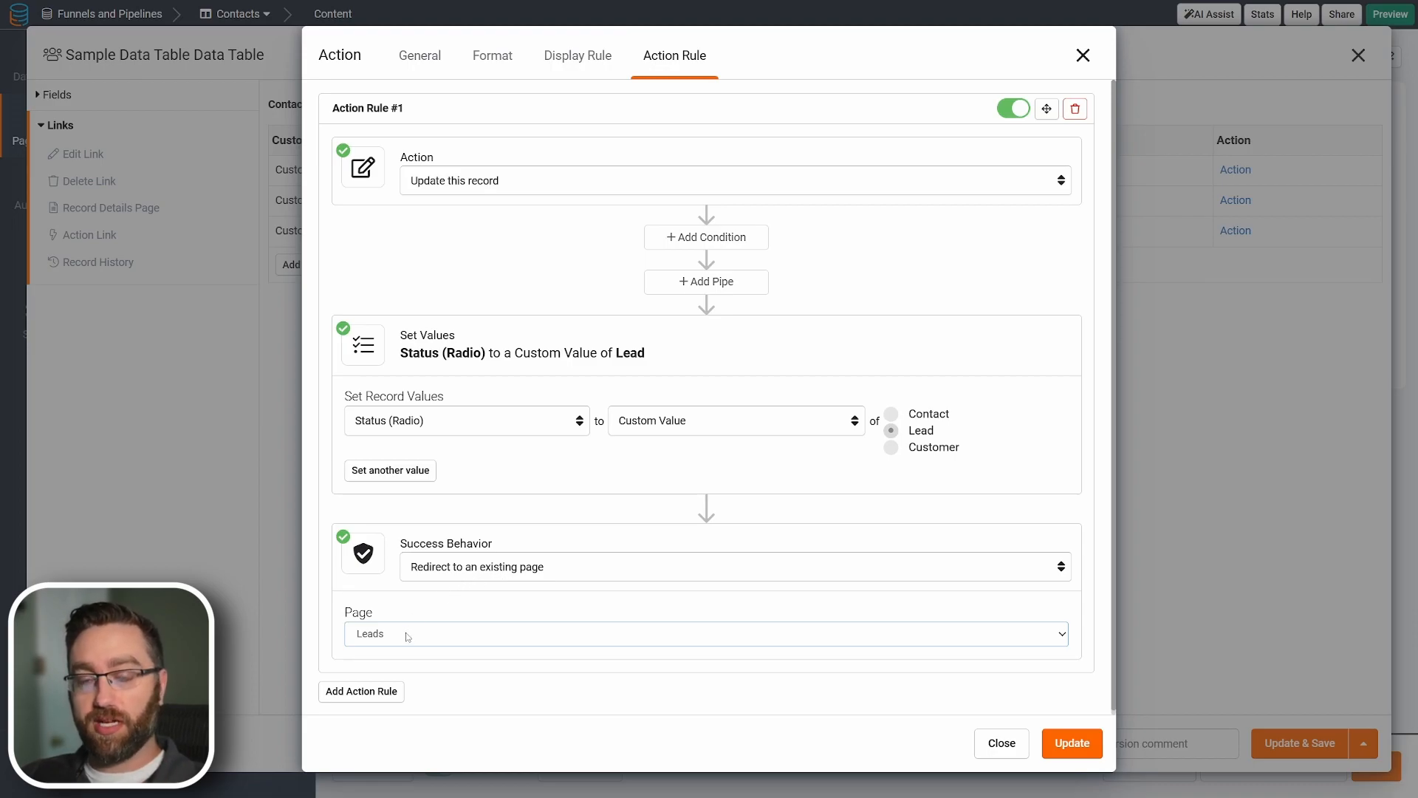
pyautogui.click(1068, 746)
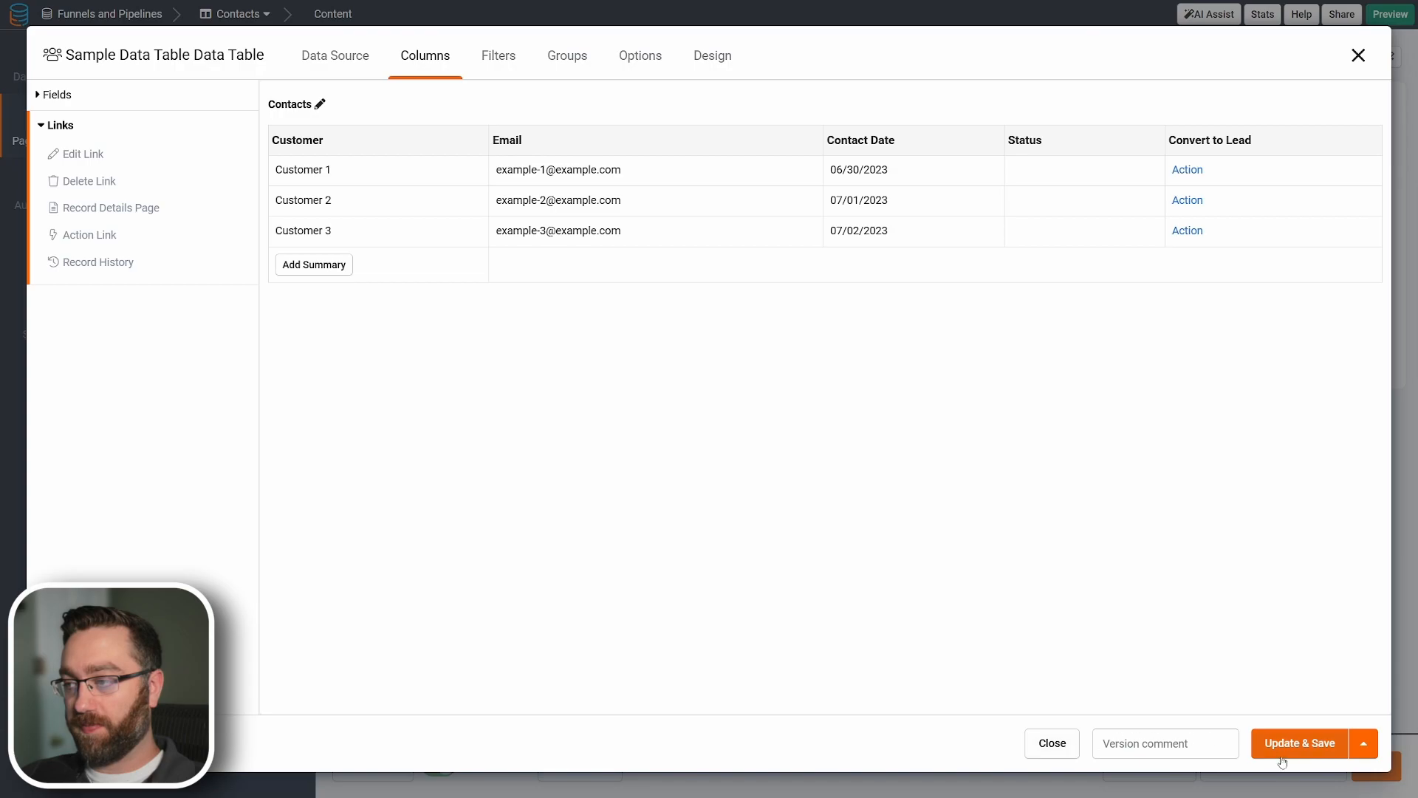
pyautogui.click(1300, 743)
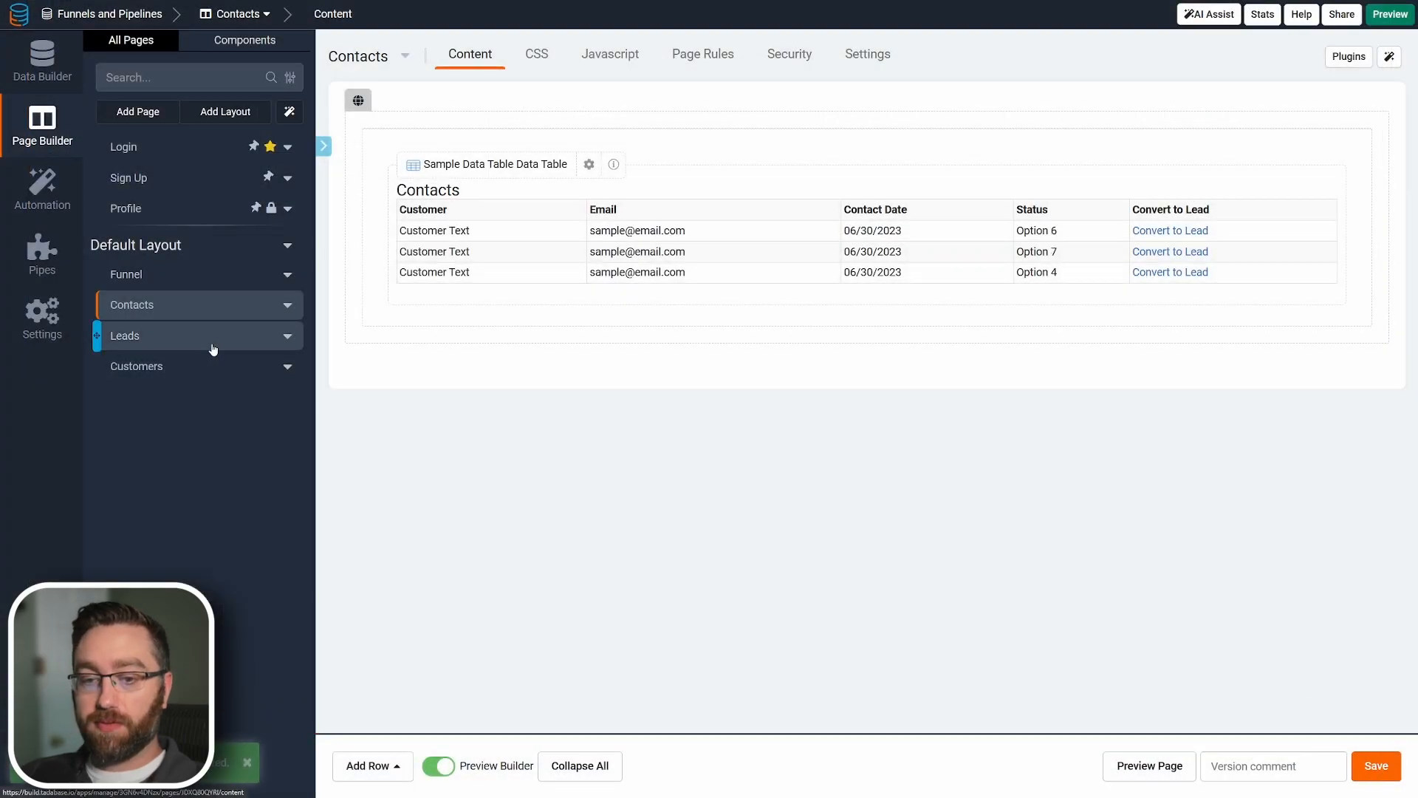
# Add an Action Link column to the data table on the Leads page.
pyautogui.click(212, 341)
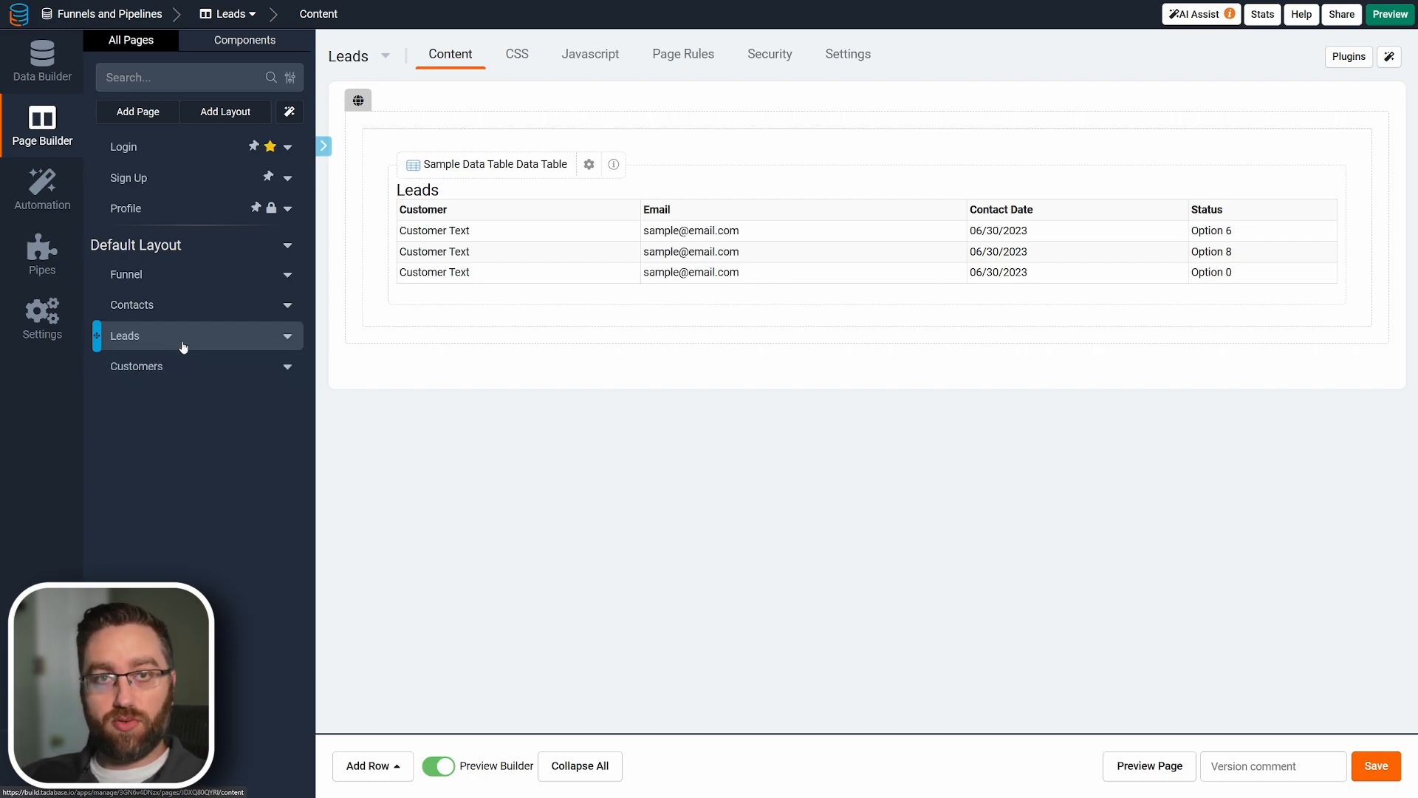
pyautogui.click(563, 252)
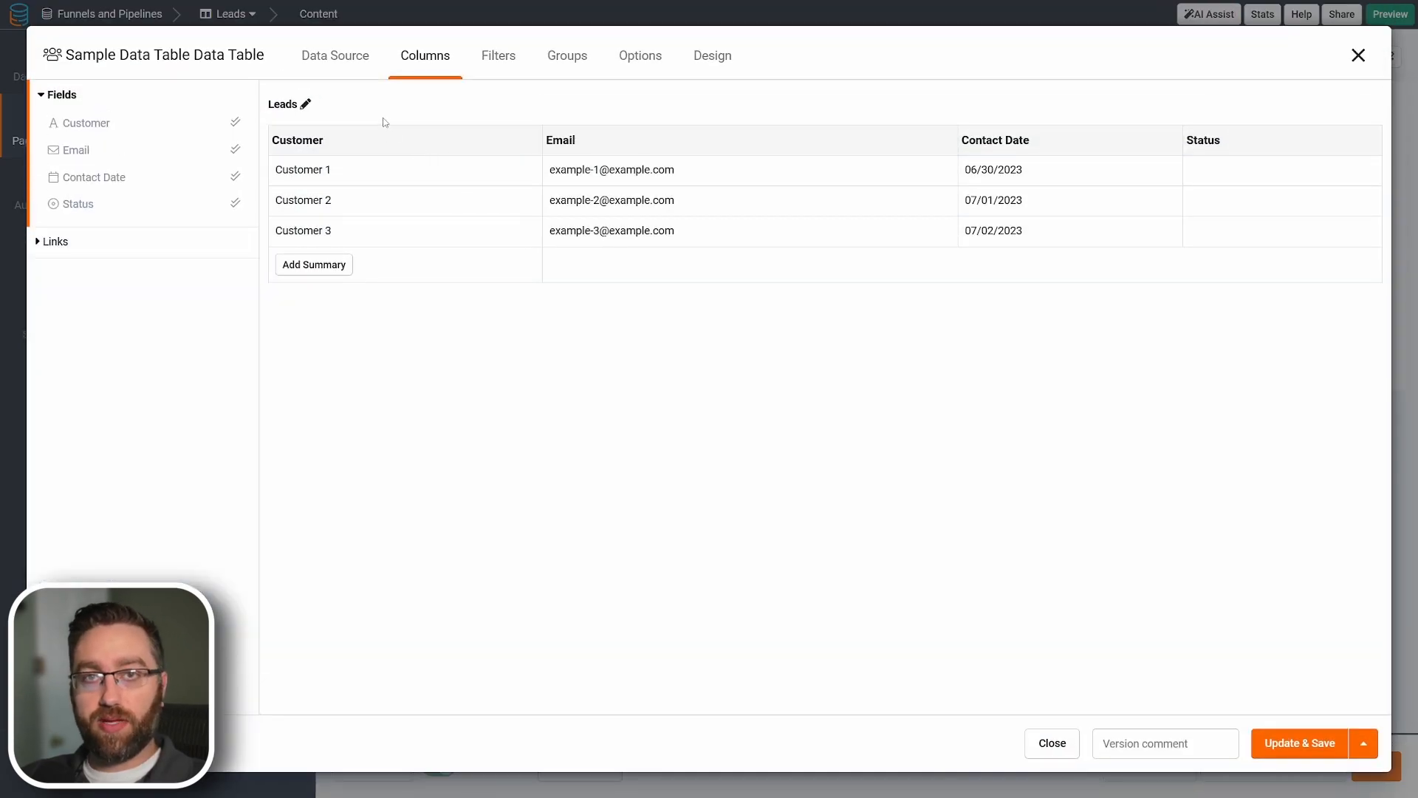
pyautogui.click(59, 241)
pyautogui.click(88, 235)
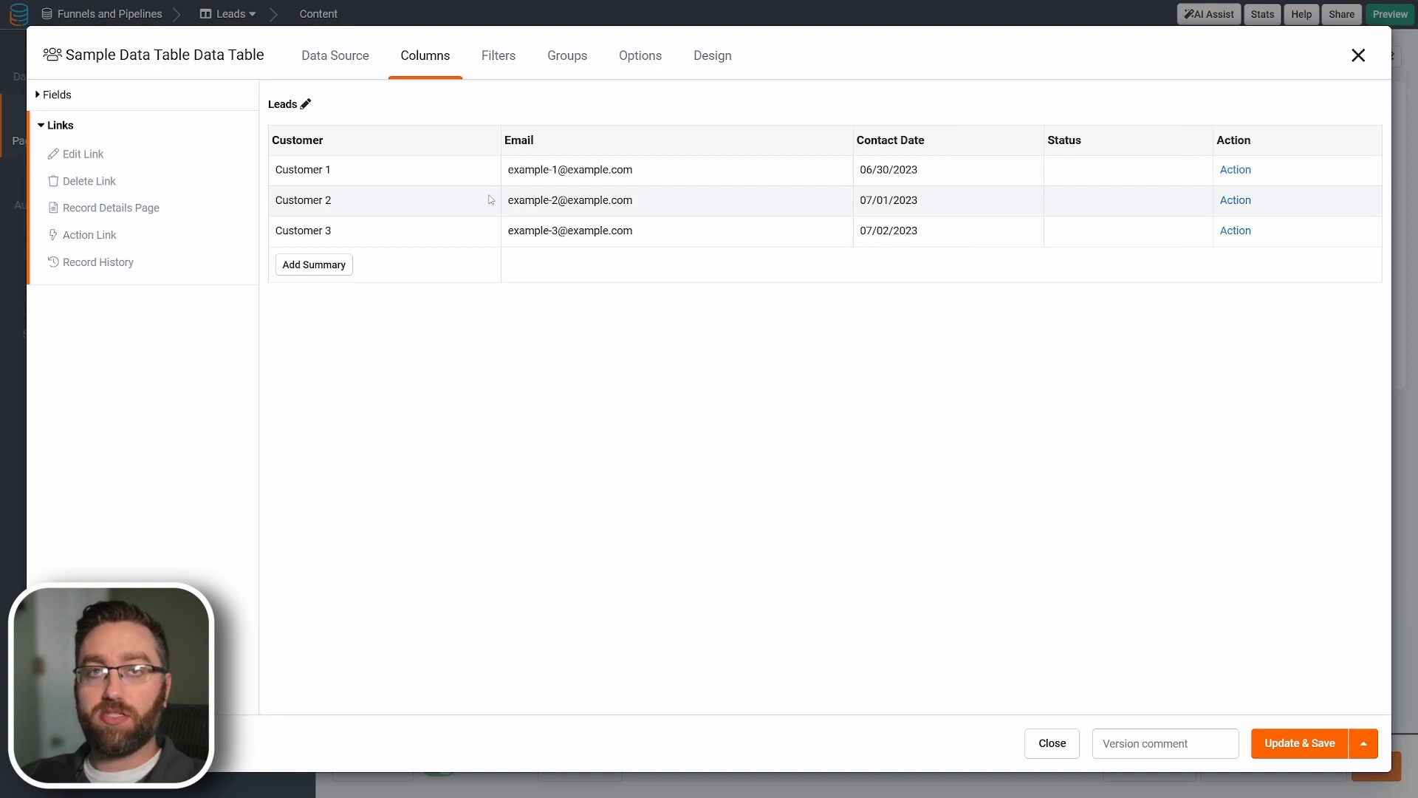
# Show the action link's column title on the Leads table and set it to "Convert to Customer".
pyautogui.moveTo(1277, 153)
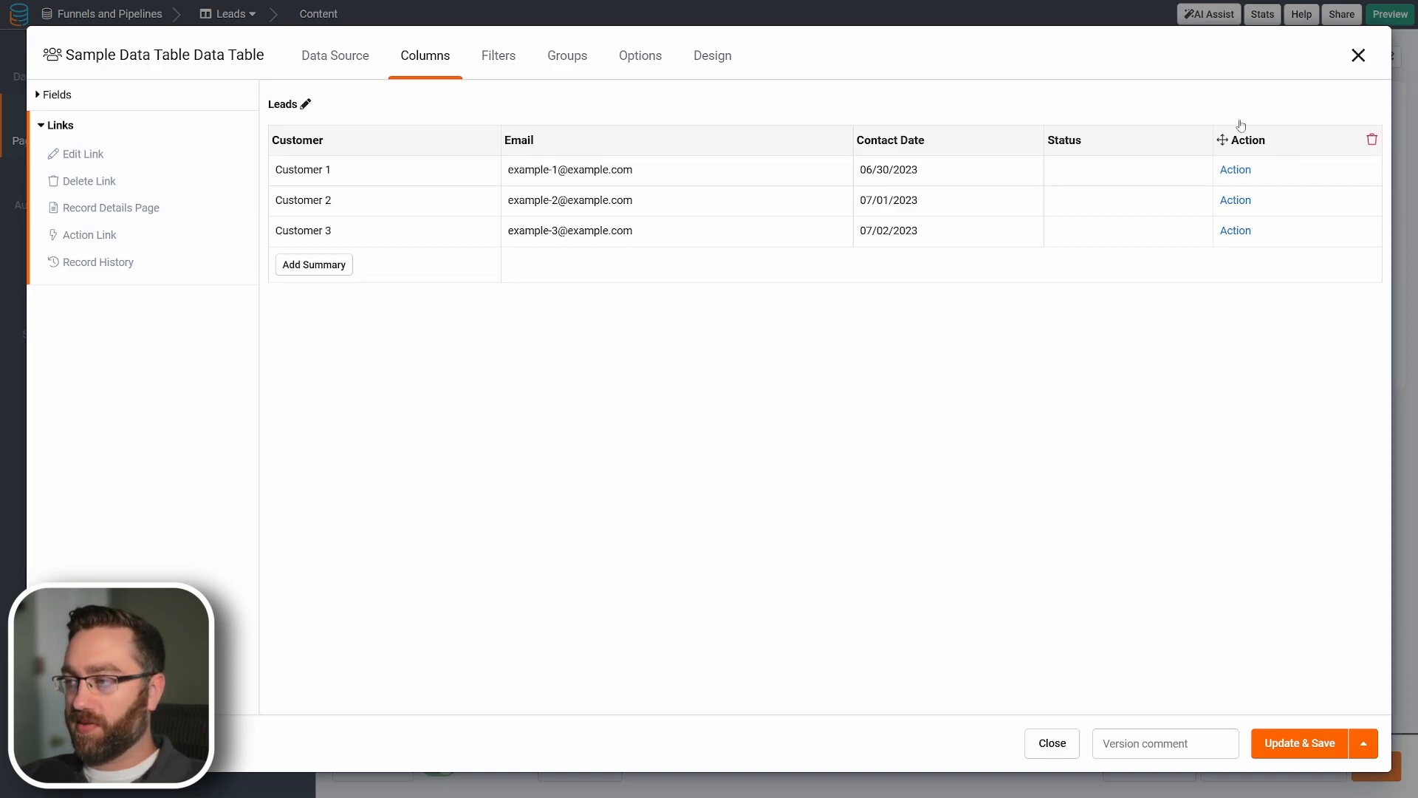
pyautogui.click(1258, 142)
pyautogui.click(402, 258)
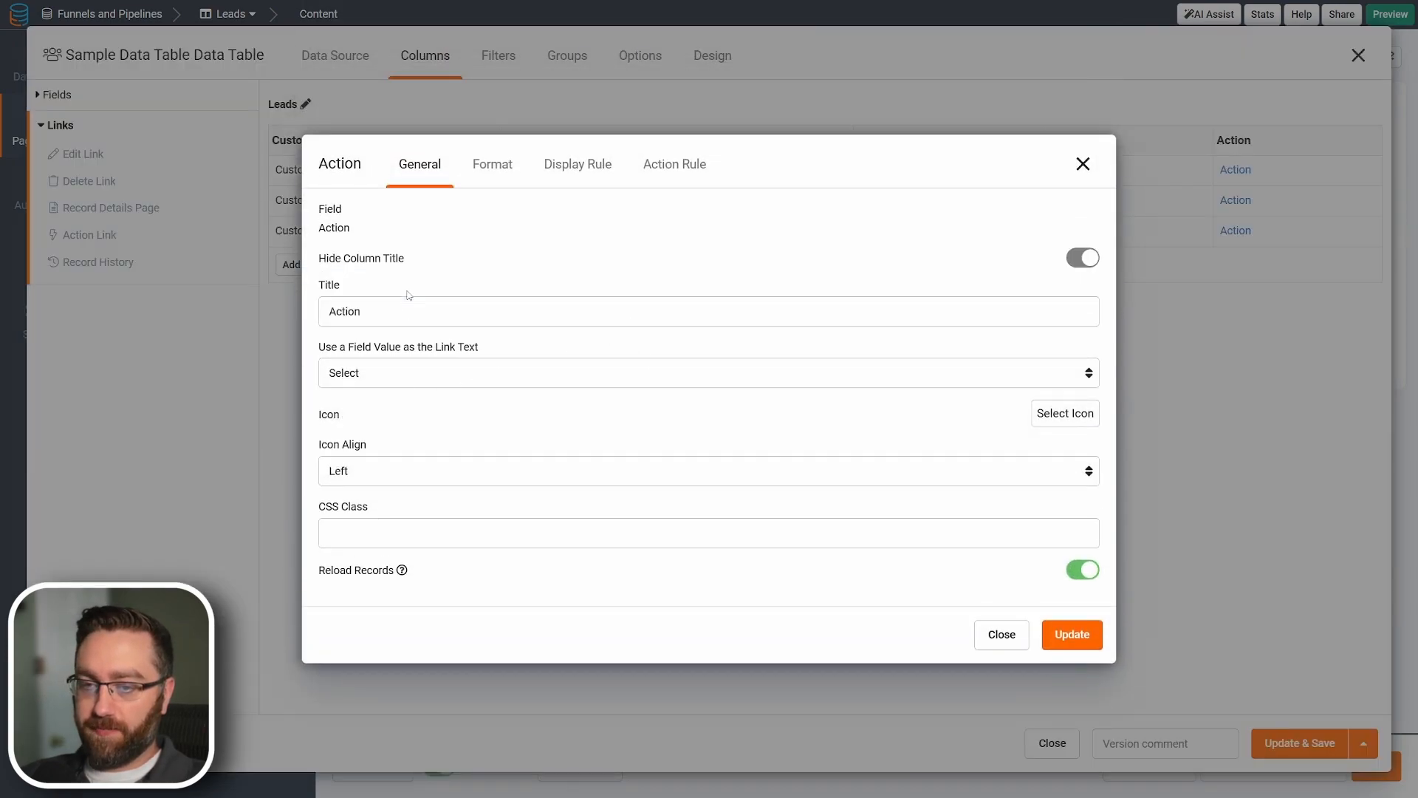
pyautogui.doubleClick(389, 320)
pyautogui.write('Convert to Customer')
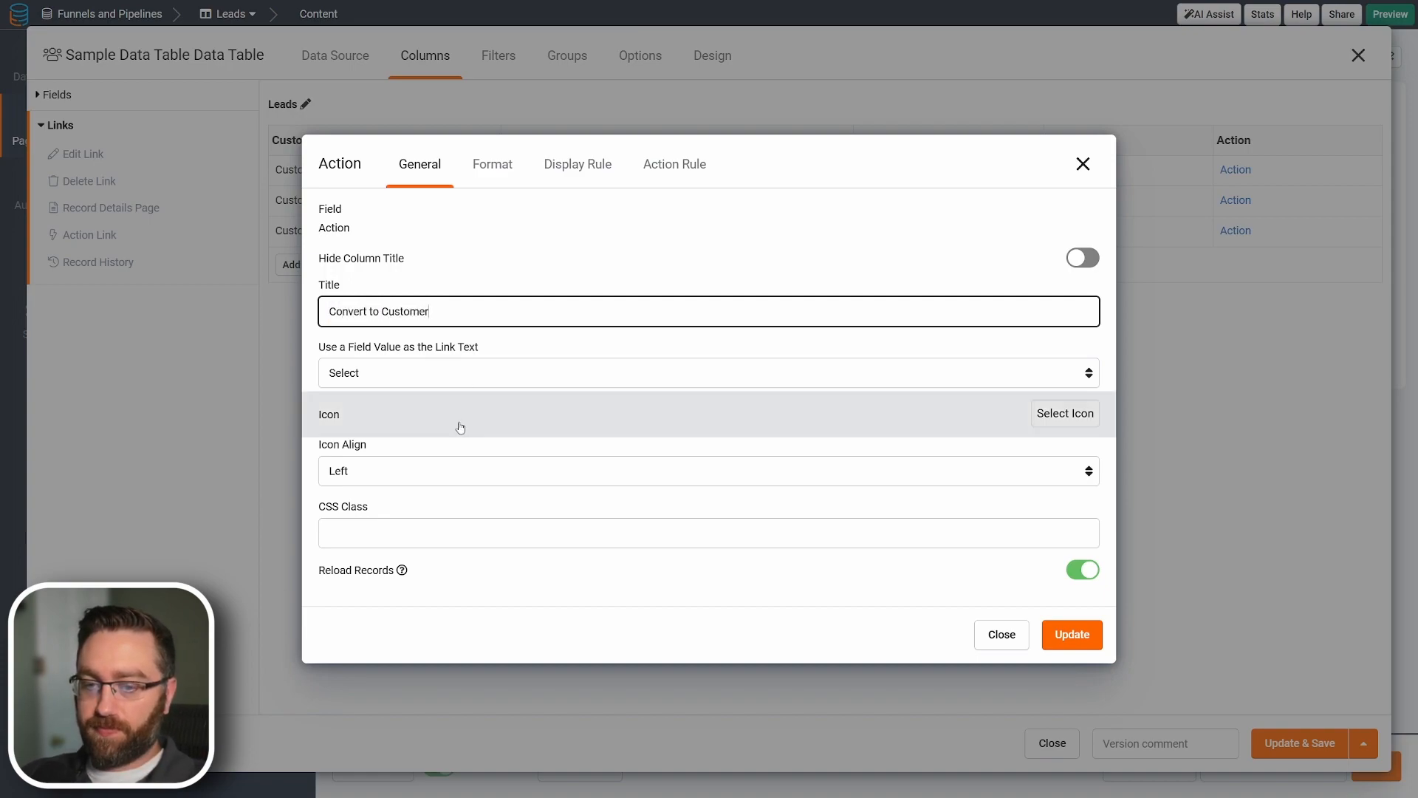
# Search the icons for "arrow" and assign the outlined upward arrow to the Convert to Customer link.
pyautogui.click(1066, 417)
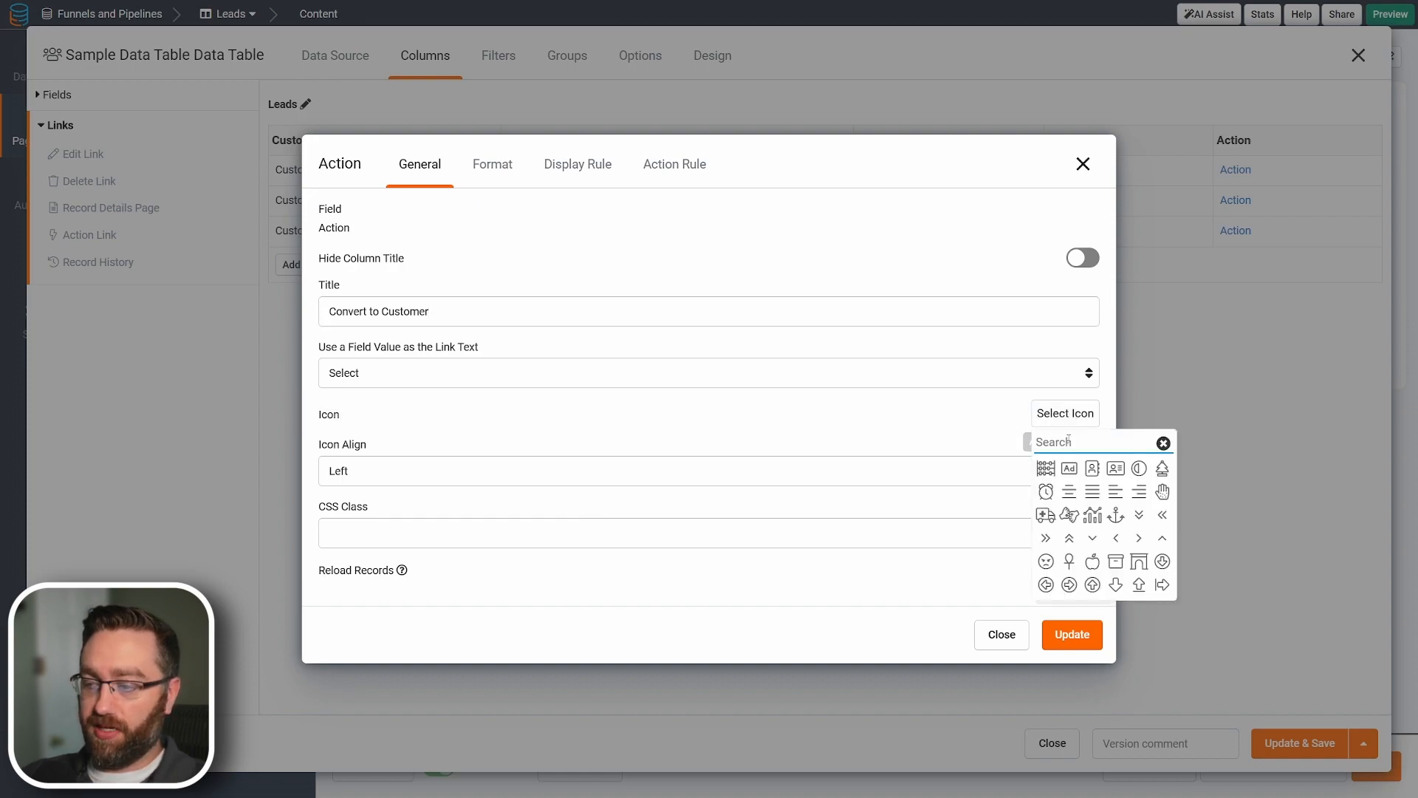
pyautogui.write('arrow')
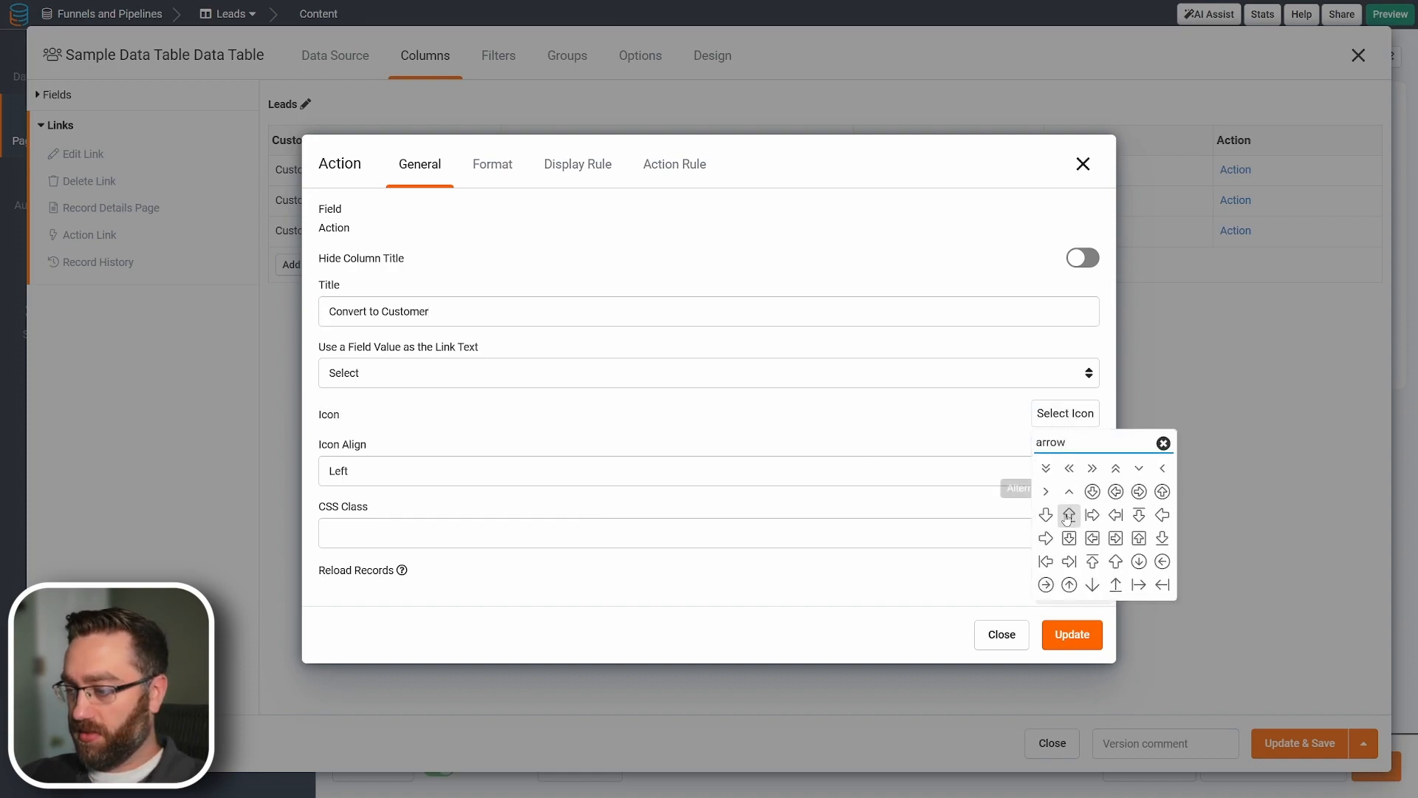
pyautogui.click(1069, 515)
# Format the Convert to Customer link as a Button with the Success color.
pyautogui.click(493, 164)
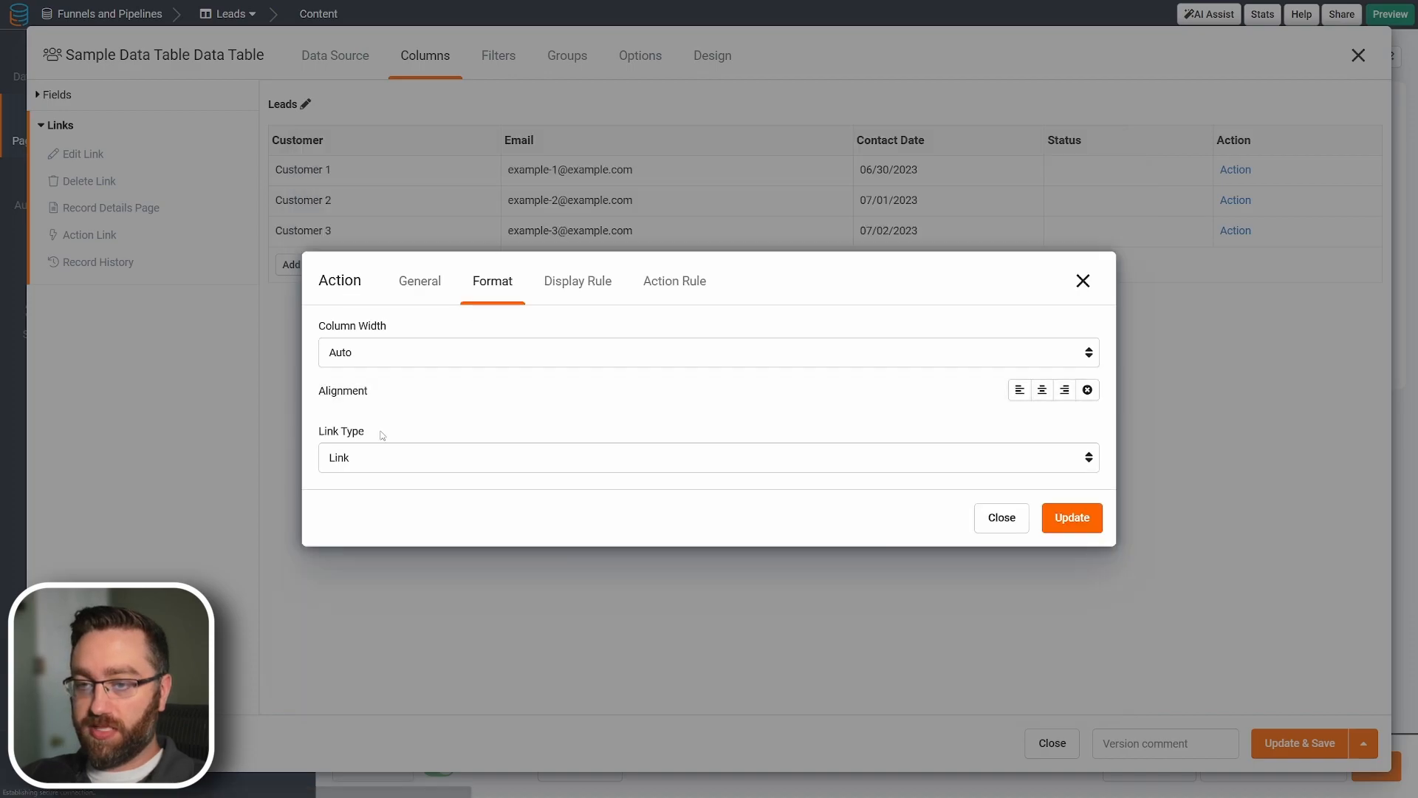
pyautogui.click(376, 458)
pyautogui.click(366, 497)
pyautogui.click(367, 581)
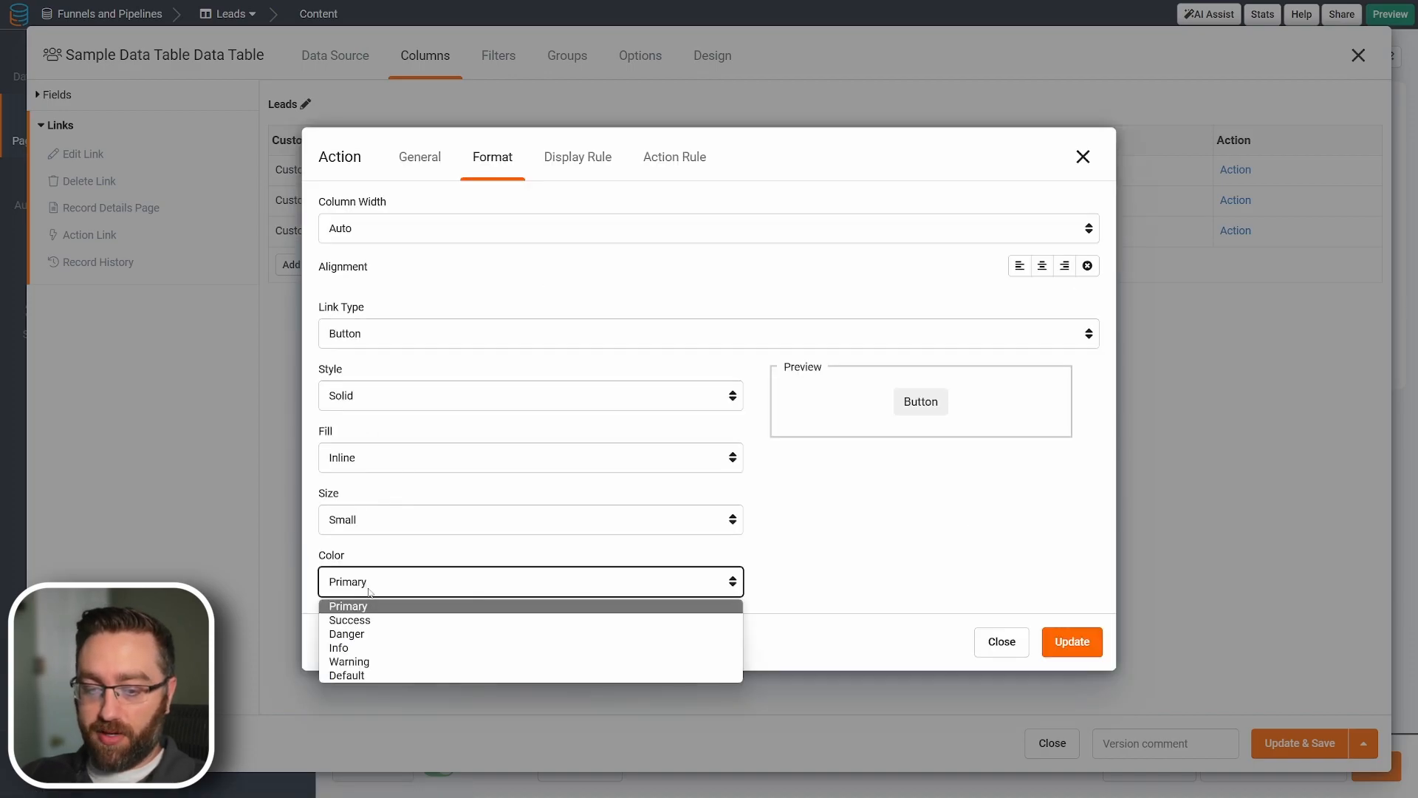
pyautogui.click(369, 626)
# Add an action rule to the Convert to Customer link that updates the record's Status to the custom value Customer.
pyautogui.click(669, 161)
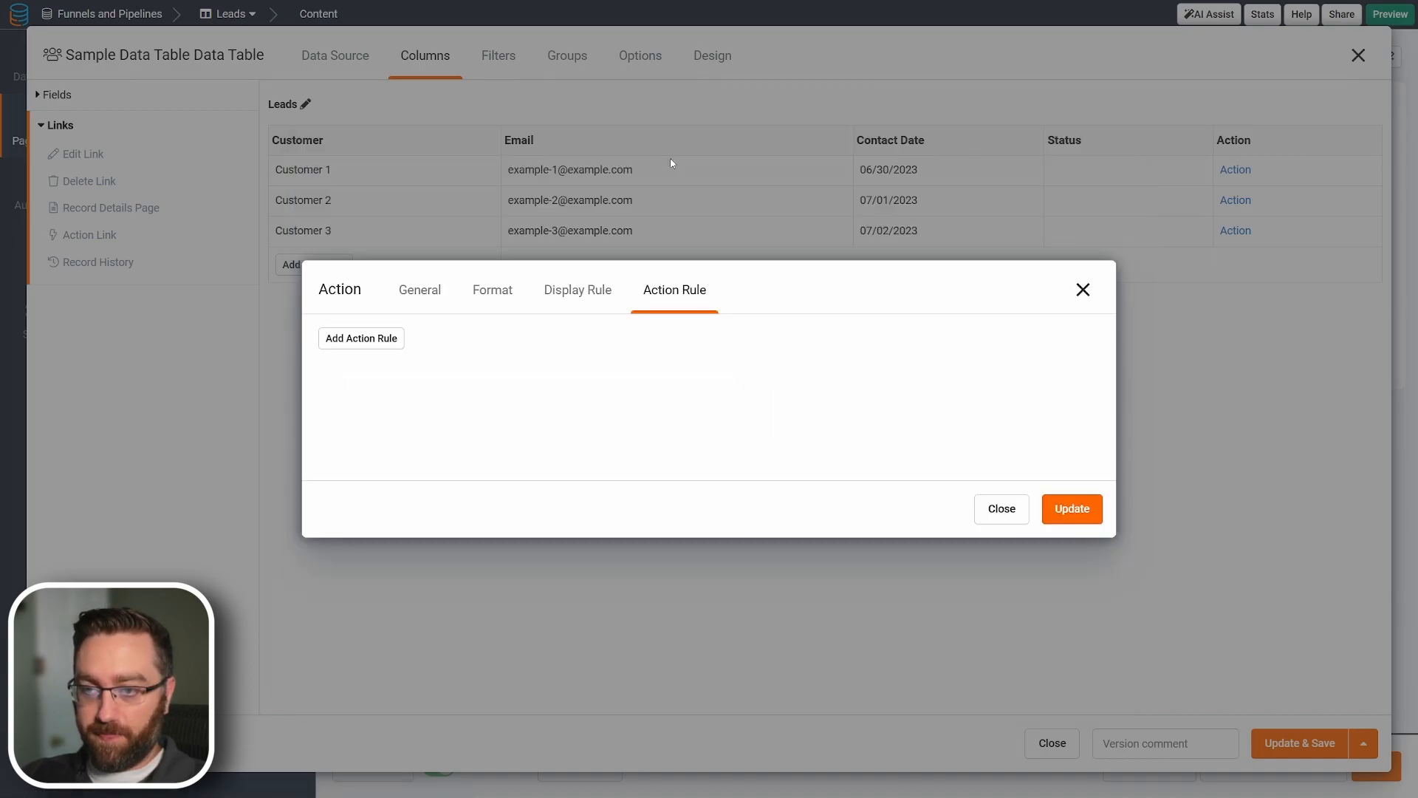
pyautogui.click(360, 342)
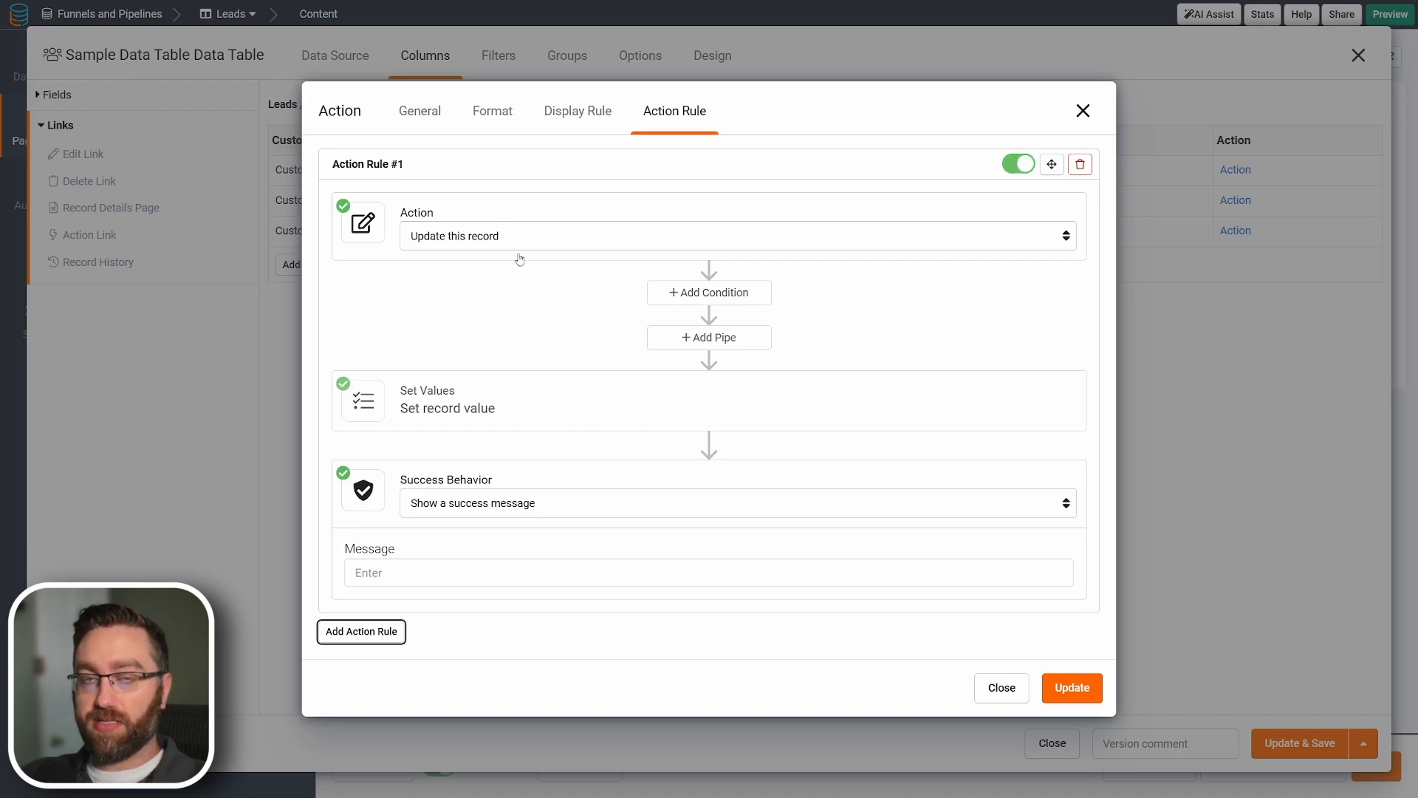
pyautogui.click(472, 406)
pyautogui.click(431, 432)
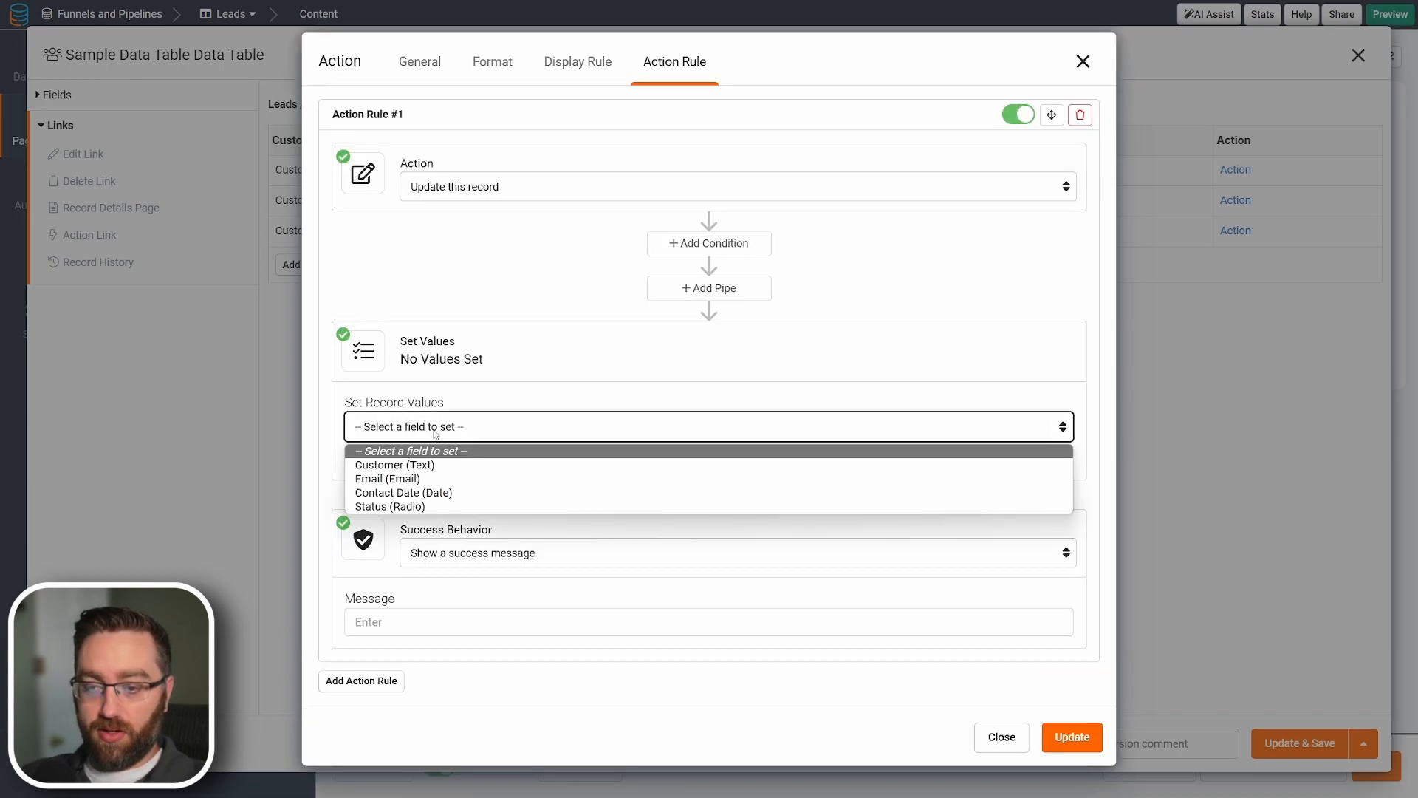
pyautogui.click(454, 503)
pyautogui.click(859, 431)
pyautogui.click(774, 467)
pyautogui.click(927, 451)
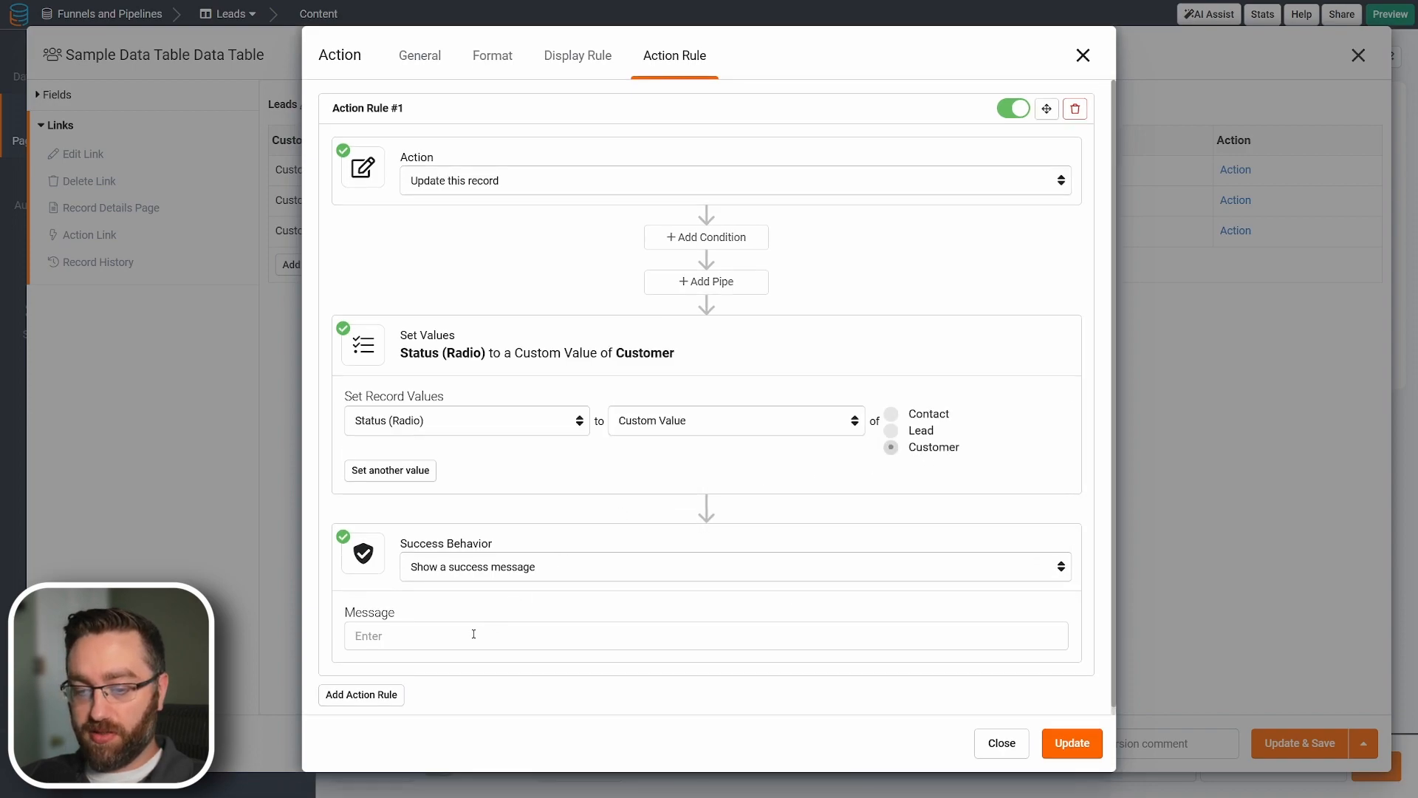
# Set the action rule's success behavior to redirect to the existing Customers page, then update and save the Leads table.
pyautogui.click(493, 569)
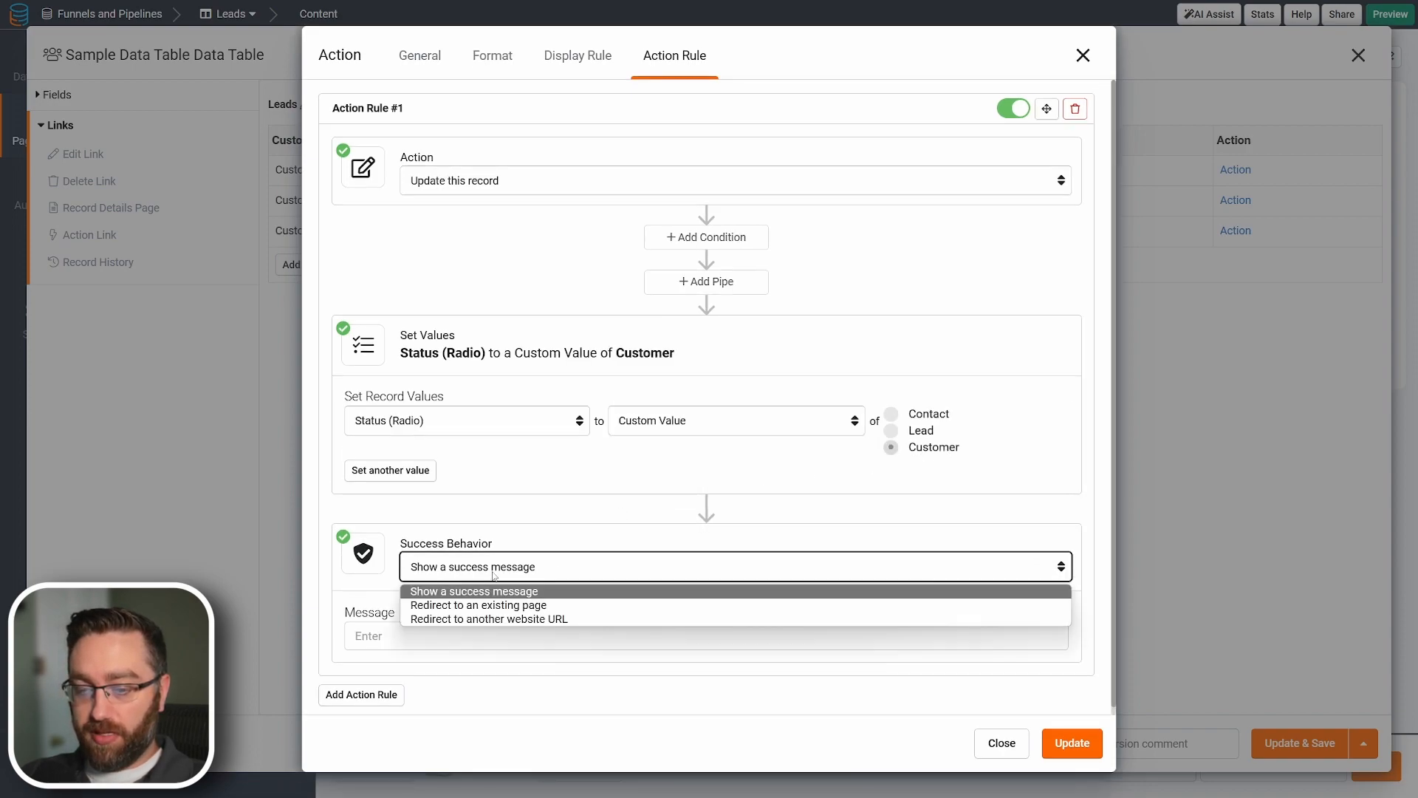
pyautogui.click(444, 601)
pyautogui.click(423, 634)
pyautogui.click(381, 745)
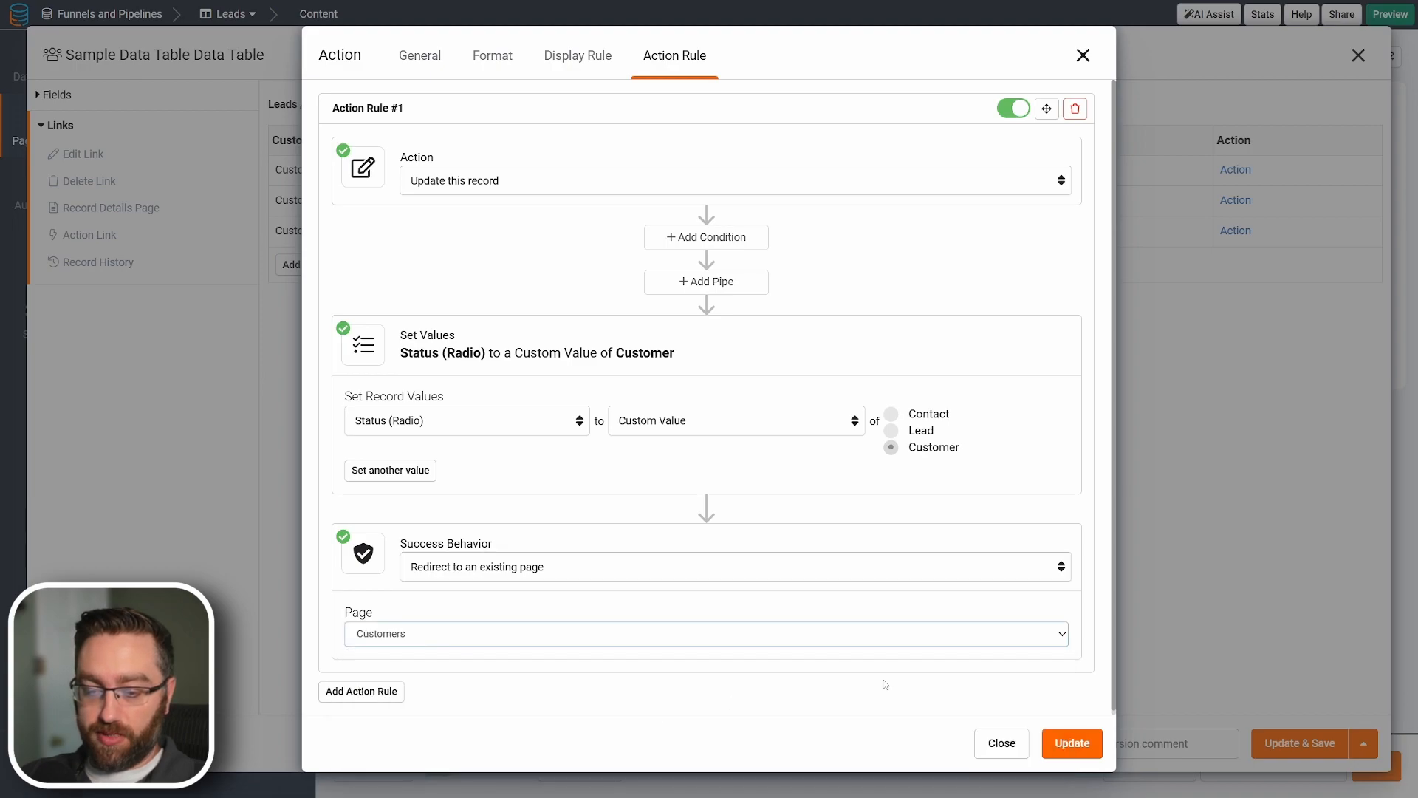
pyautogui.click(1071, 743)
pyautogui.click(1295, 744)
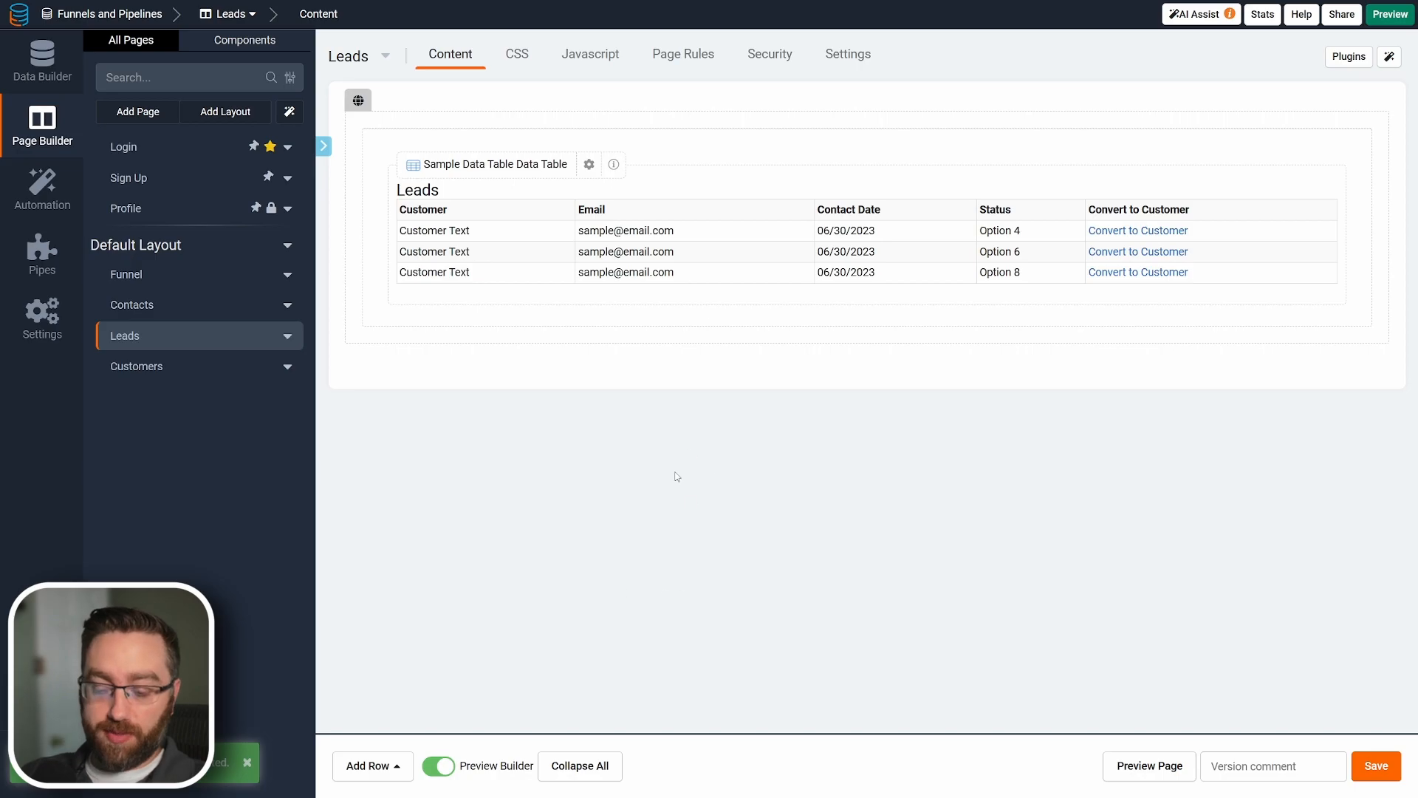
# Convert the first record on the live Contacts page to a lead and check its status on the Leads page.
pyautogui.click(185, 369)
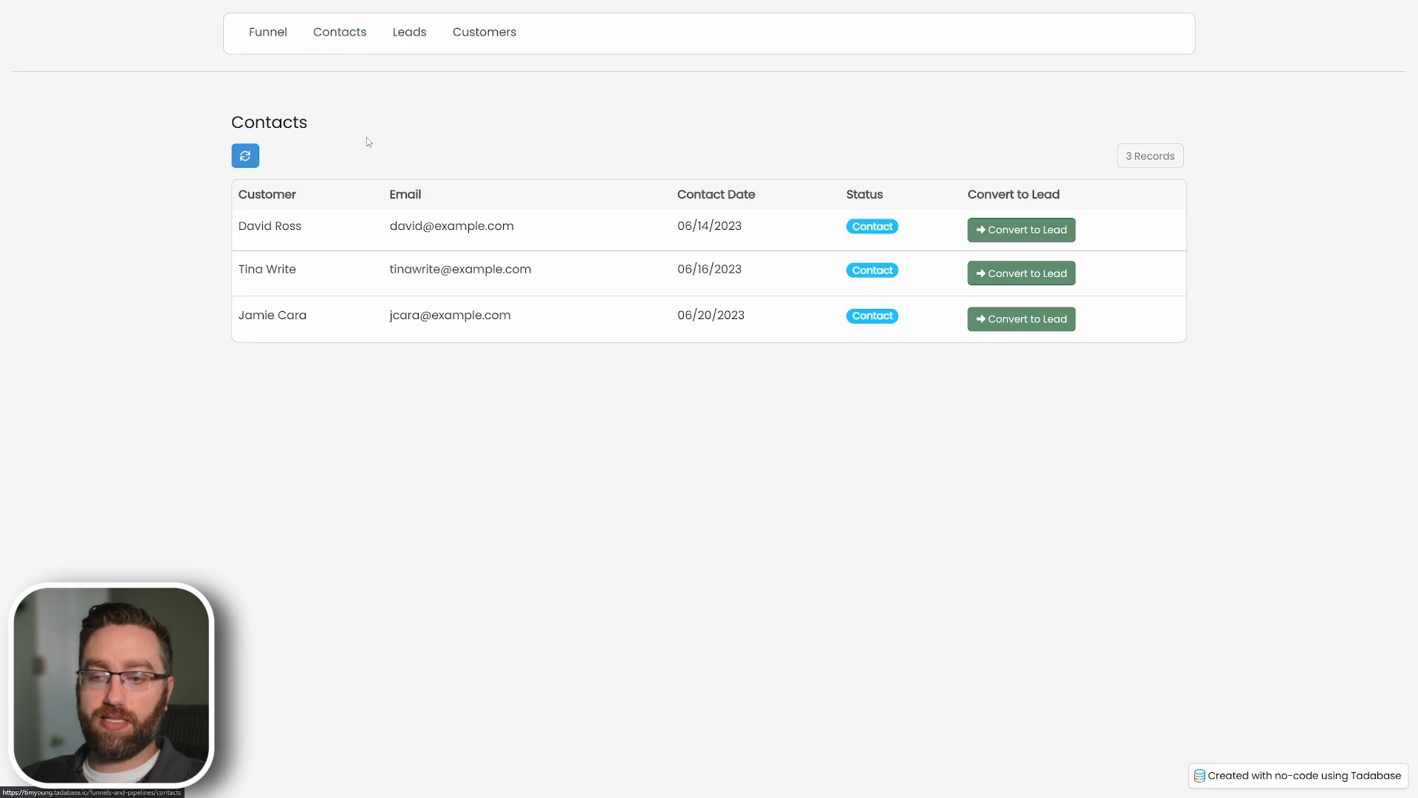
pyautogui.moveTo(239, 227); pyautogui.dragTo(302, 227)
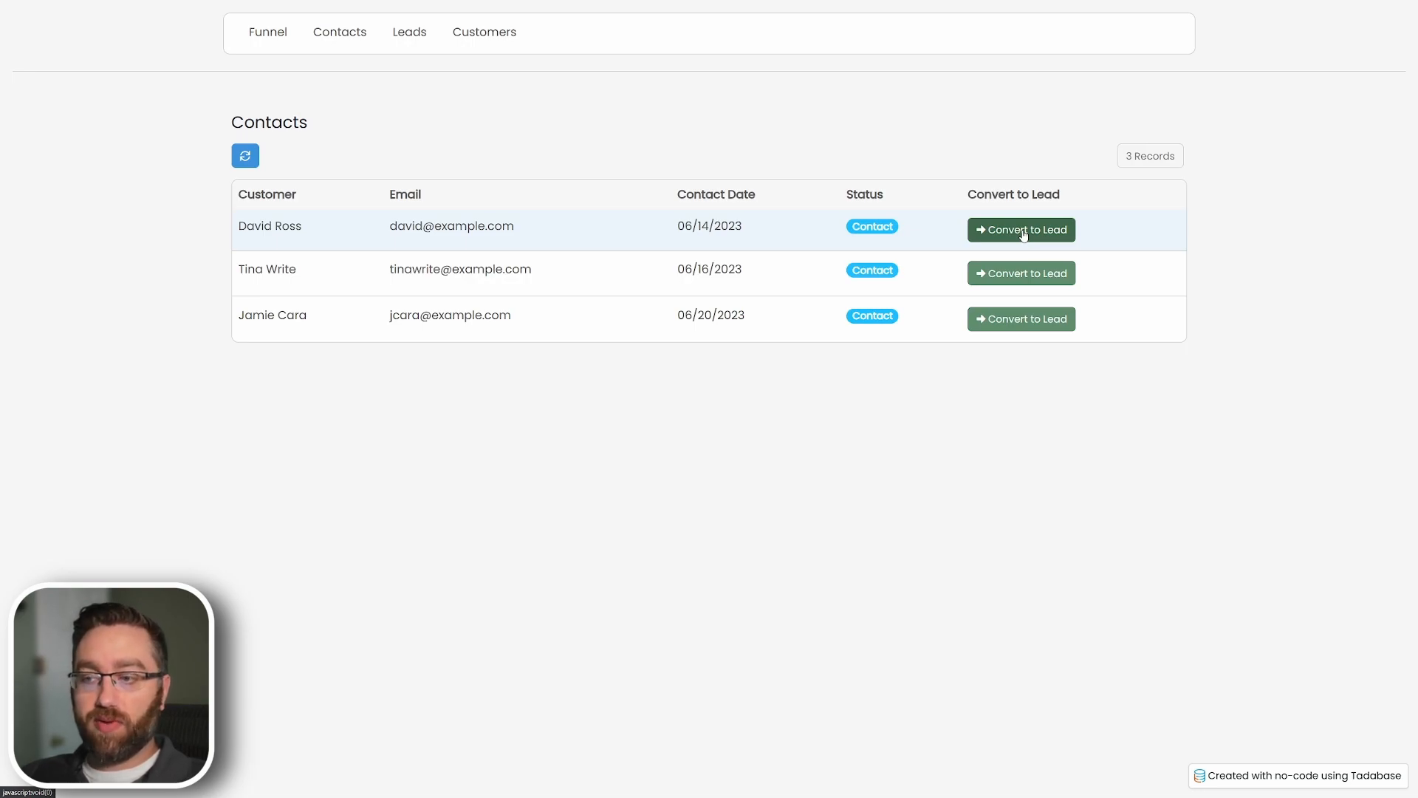
pyautogui.click(1023, 230)
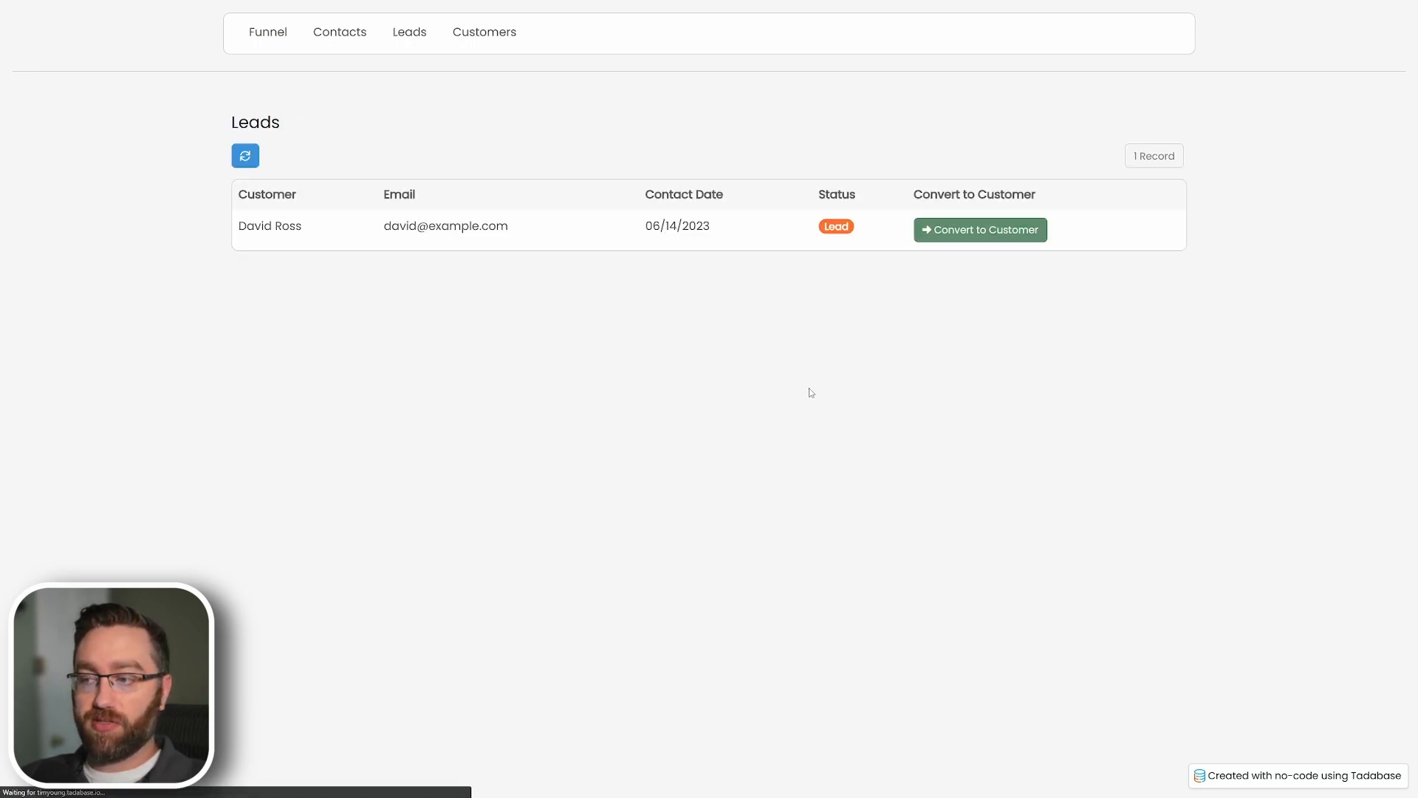
pyautogui.doubleClick(837, 227)
pyautogui.click(504, 211)
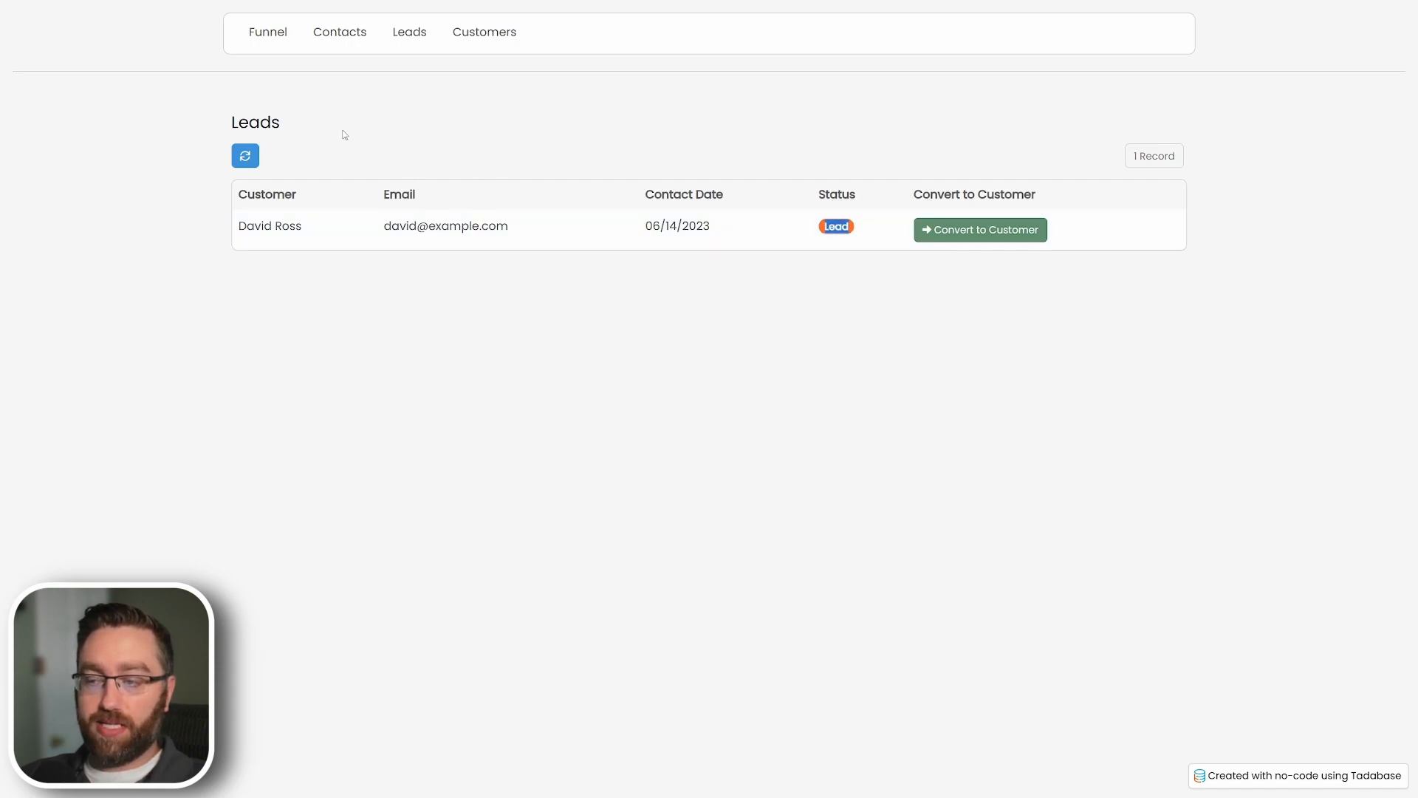
# Check the live Contacts page, then convert the record on the Leads page to a customer.
pyautogui.click(813, 298)
pyautogui.click(330, 38)
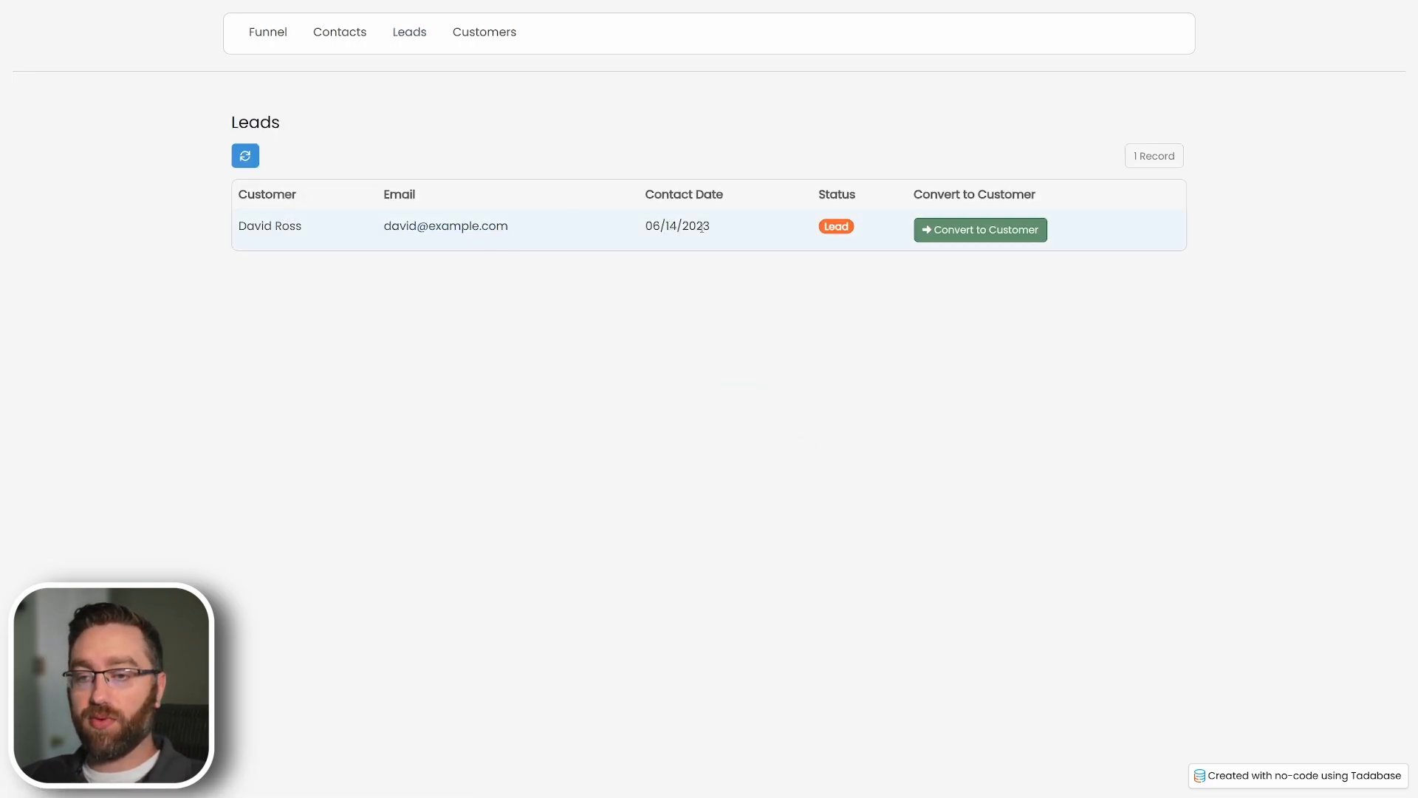
pyautogui.click(938, 232)
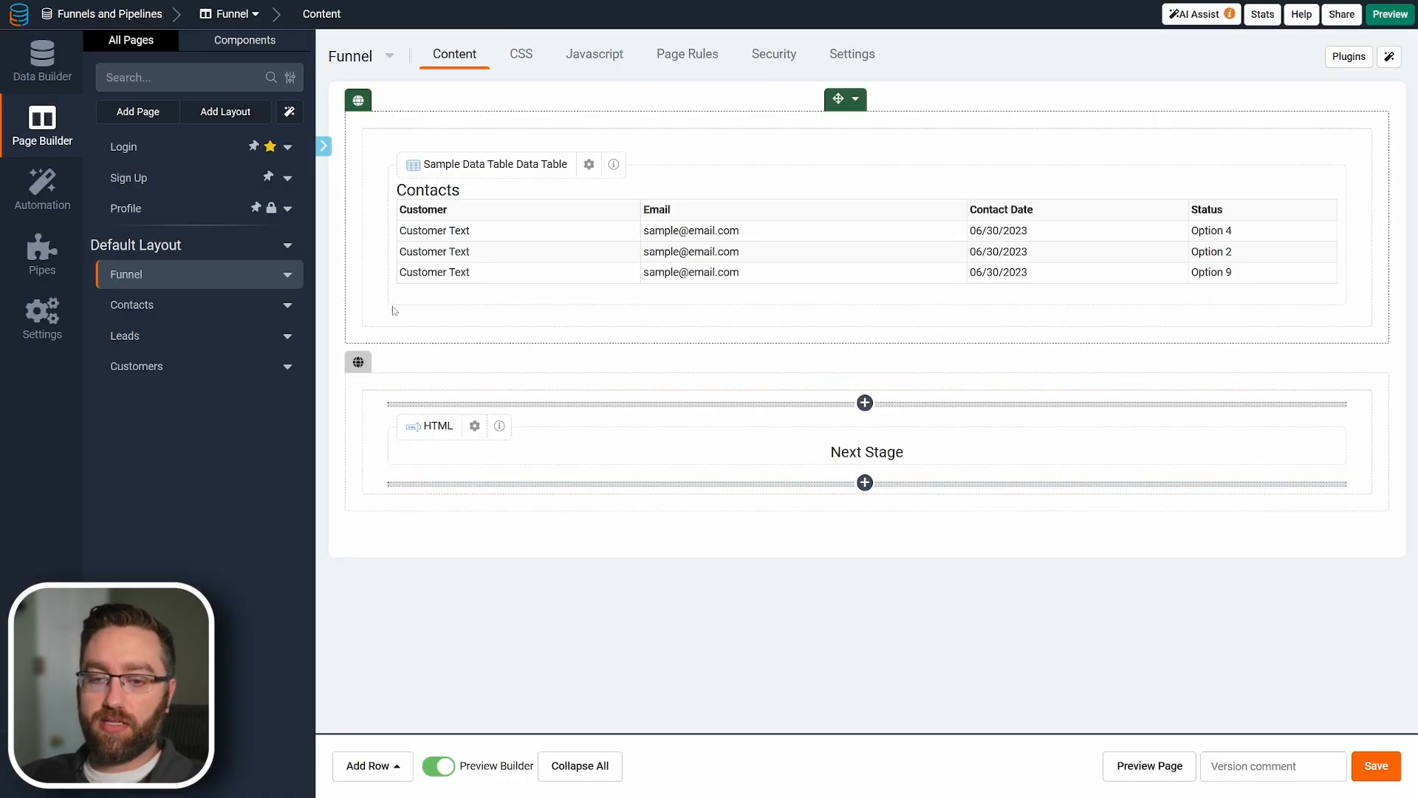
# Add an Edit Link column to the Contacts page's data table, make it show in a popup, and save the table.
pyautogui.click(231, 309)
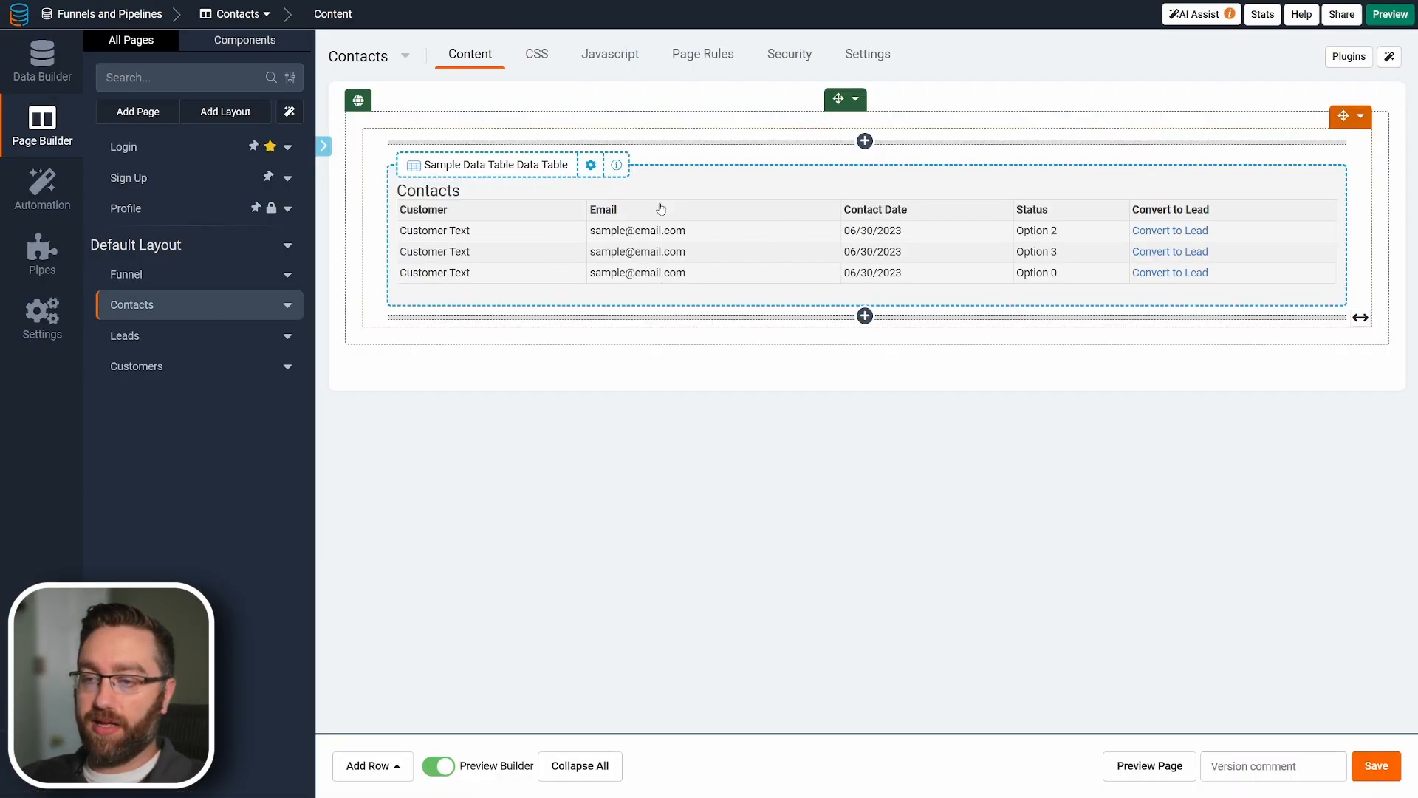
pyautogui.doubleClick(709, 235)
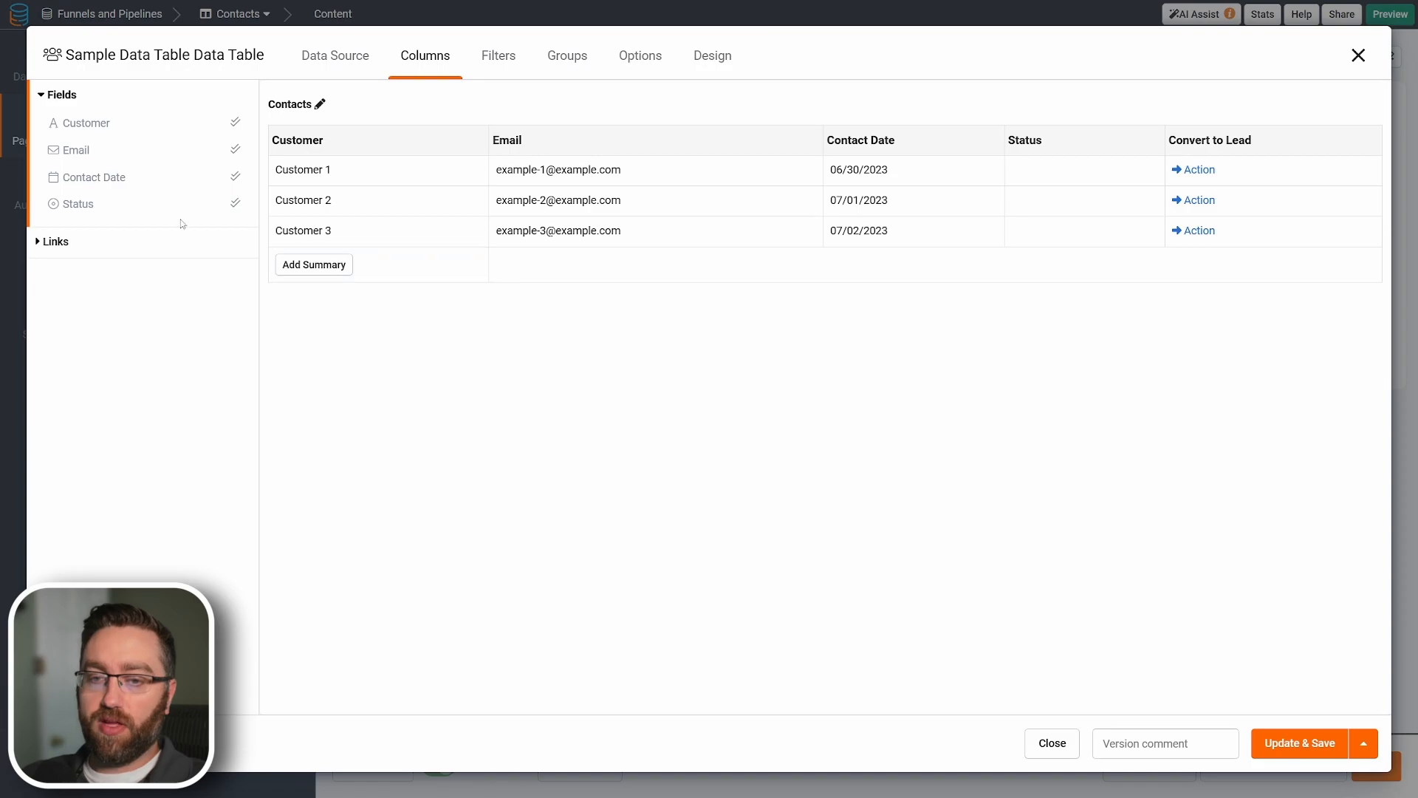
pyautogui.click(76, 240)
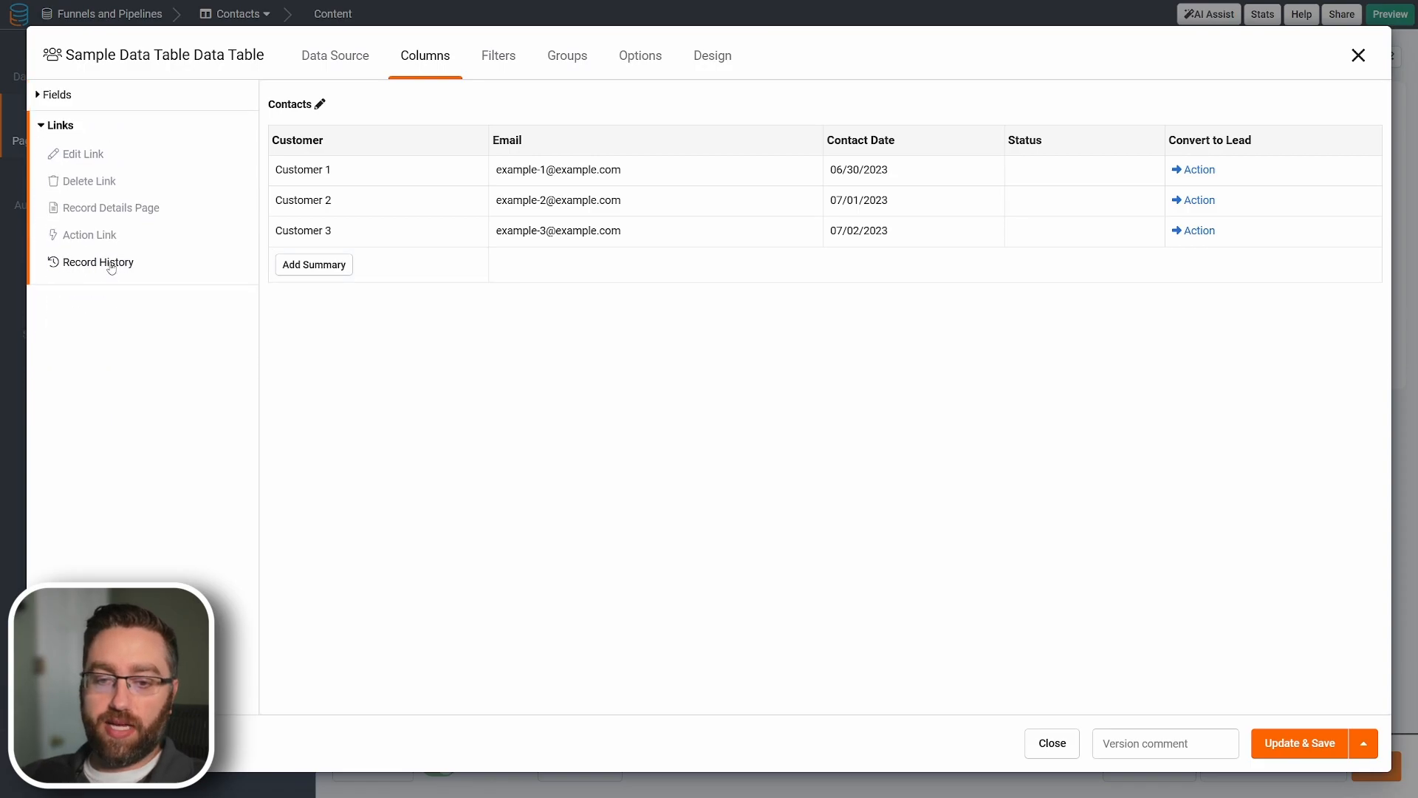
pyautogui.click(89, 161)
pyautogui.click(1283, 143)
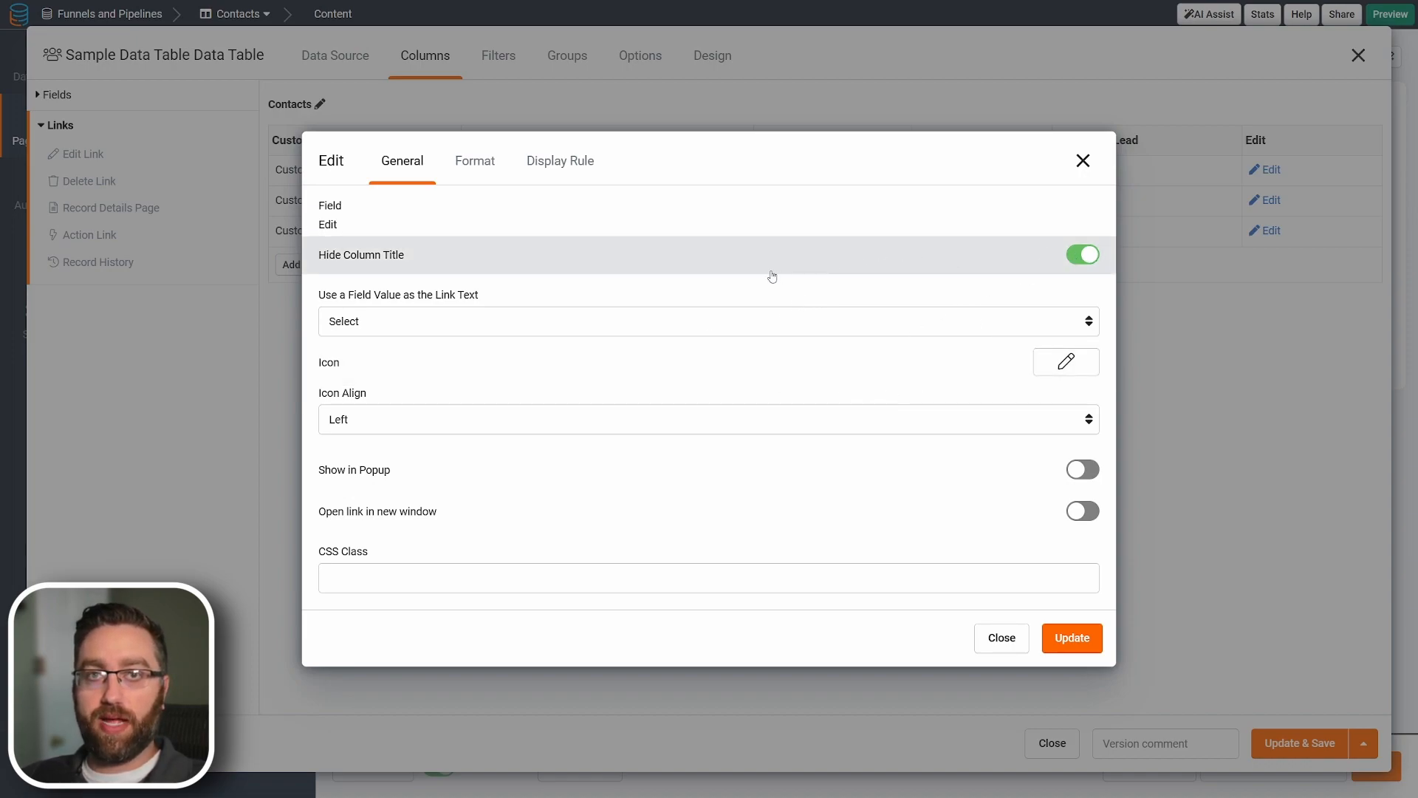
pyautogui.click(1079, 471)
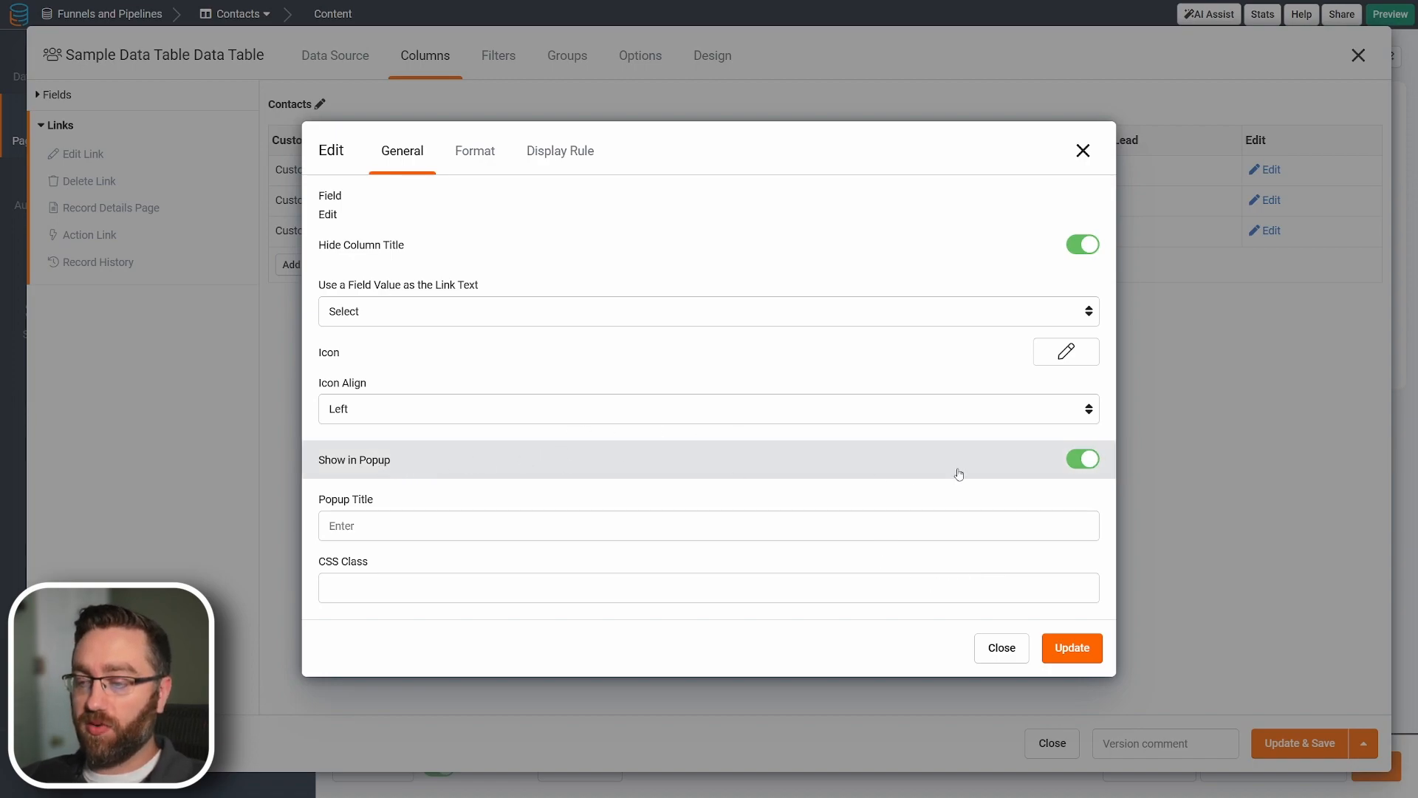
pyautogui.click(1071, 649)
pyautogui.click(1285, 747)
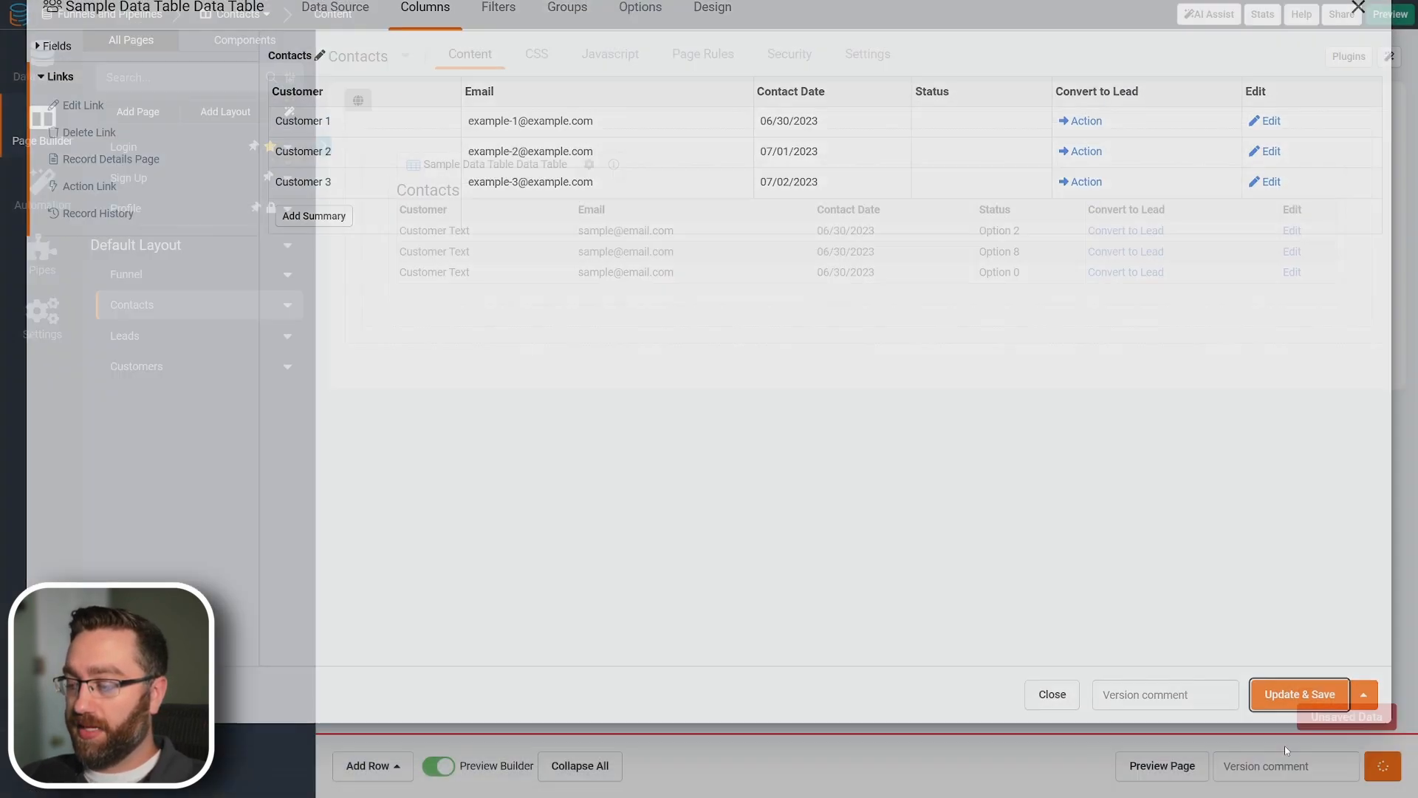
# Replace the inputs of the edit form under Contacts with only the Status field.
pyautogui.click(492, 330)
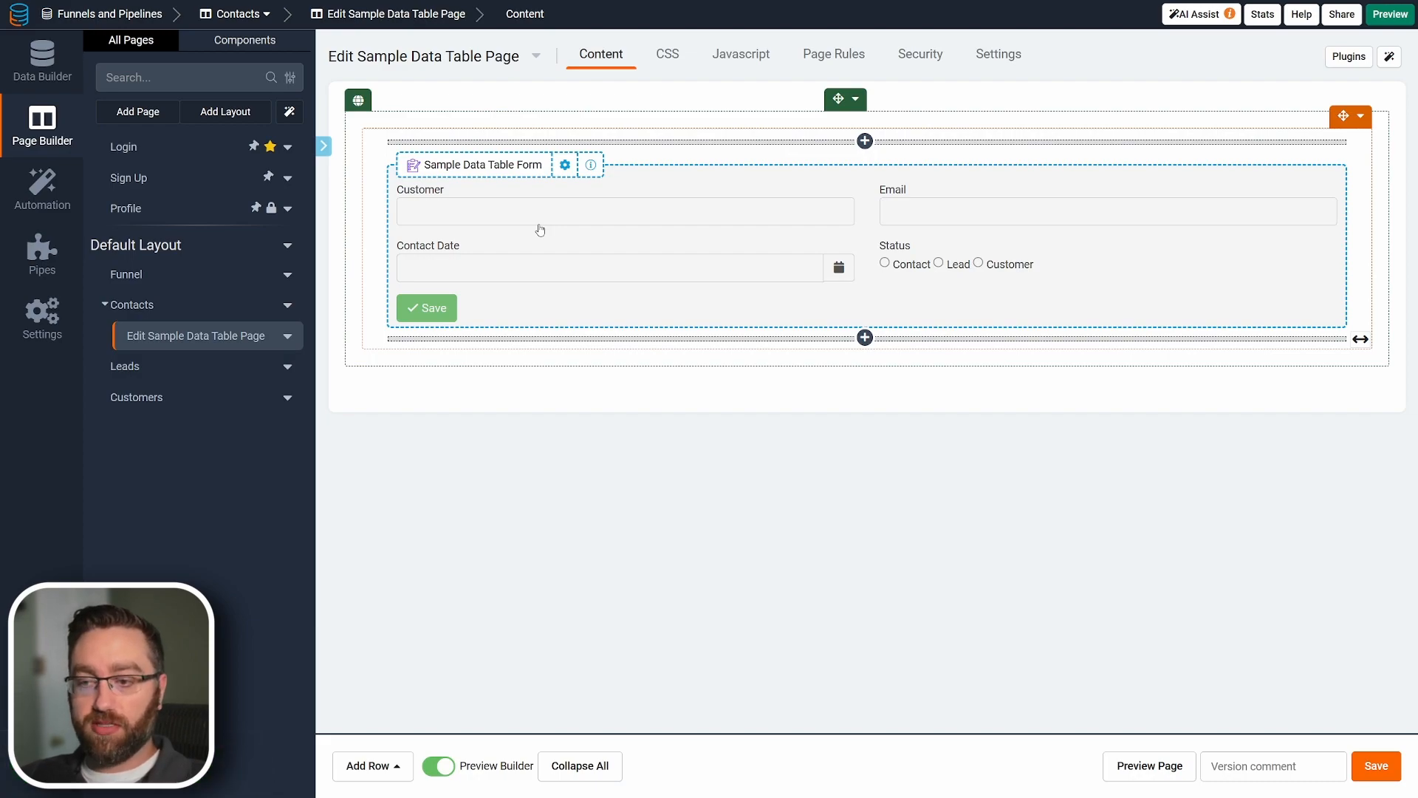
pyautogui.click(540, 230)
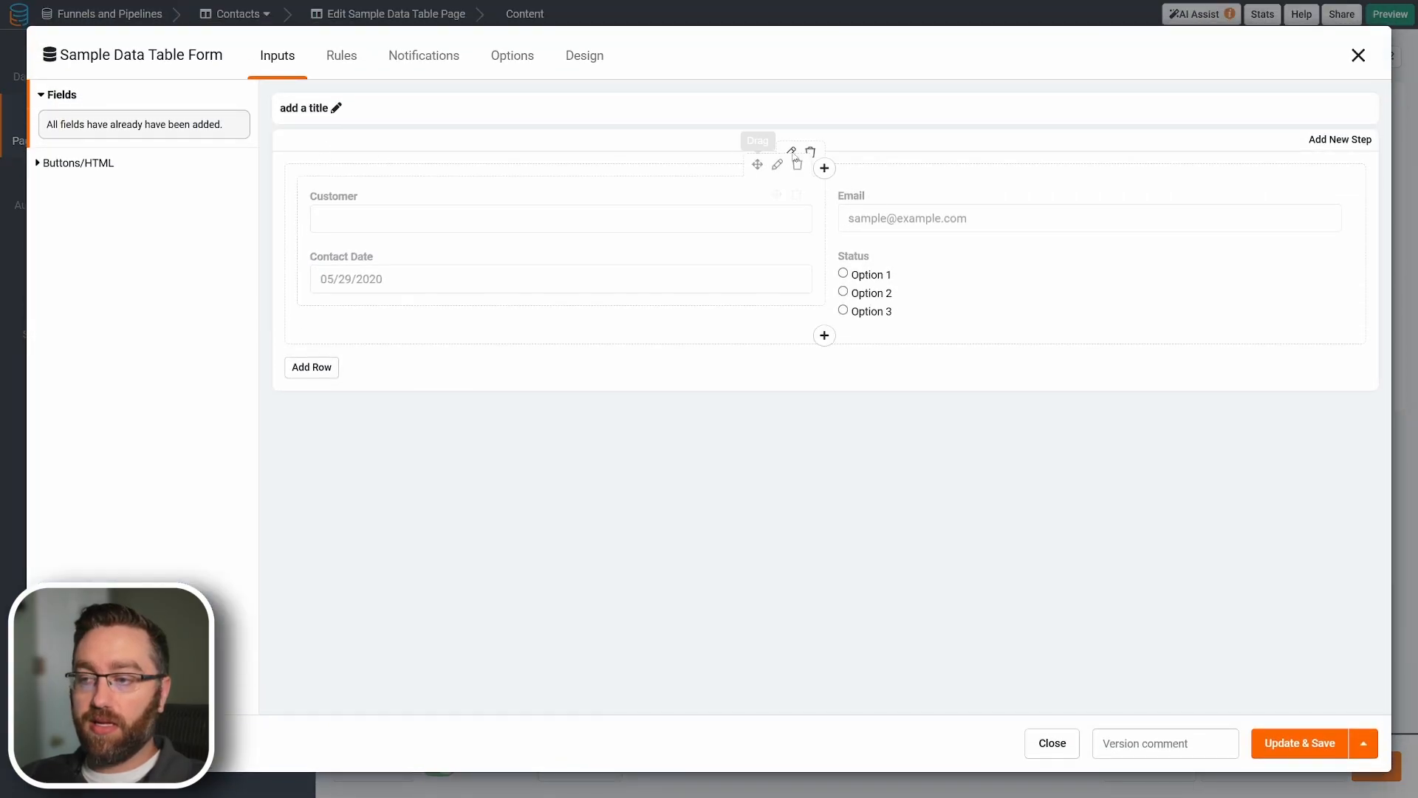
pyautogui.click(810, 154)
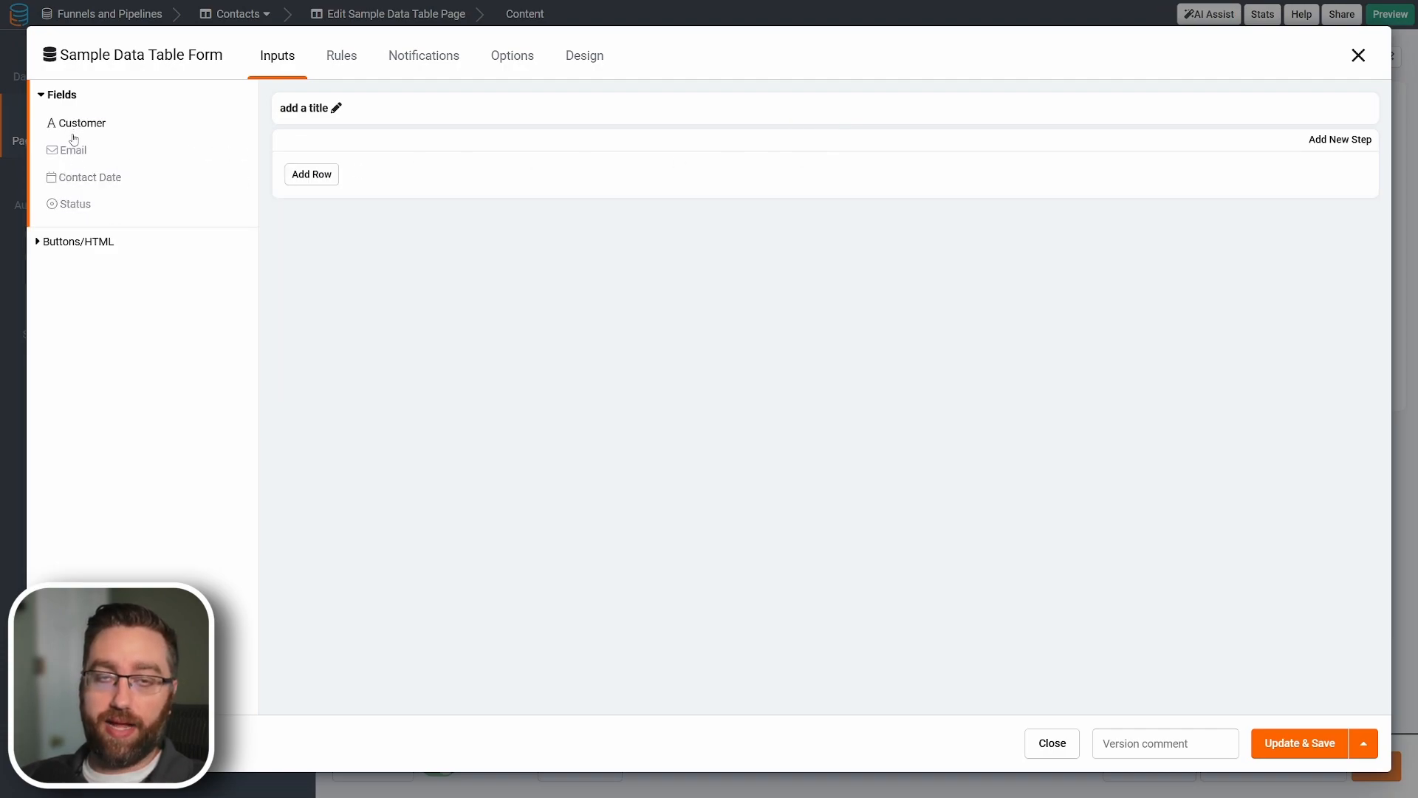
pyautogui.click(75, 206)
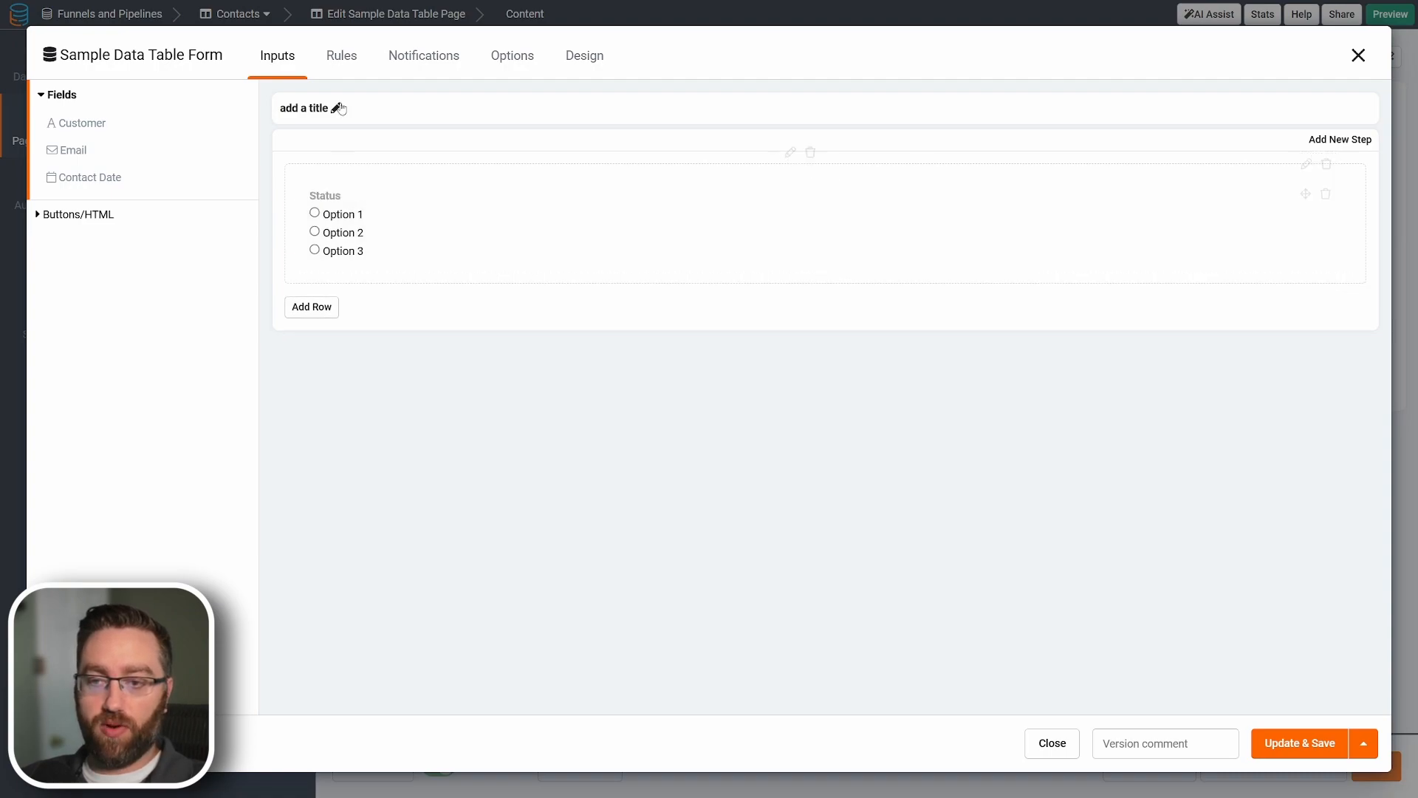
# Set the Contacts edit form's submit rule to redirect to the existing Leads page and save the form.
pyautogui.click(354, 67)
pyautogui.click(65, 125)
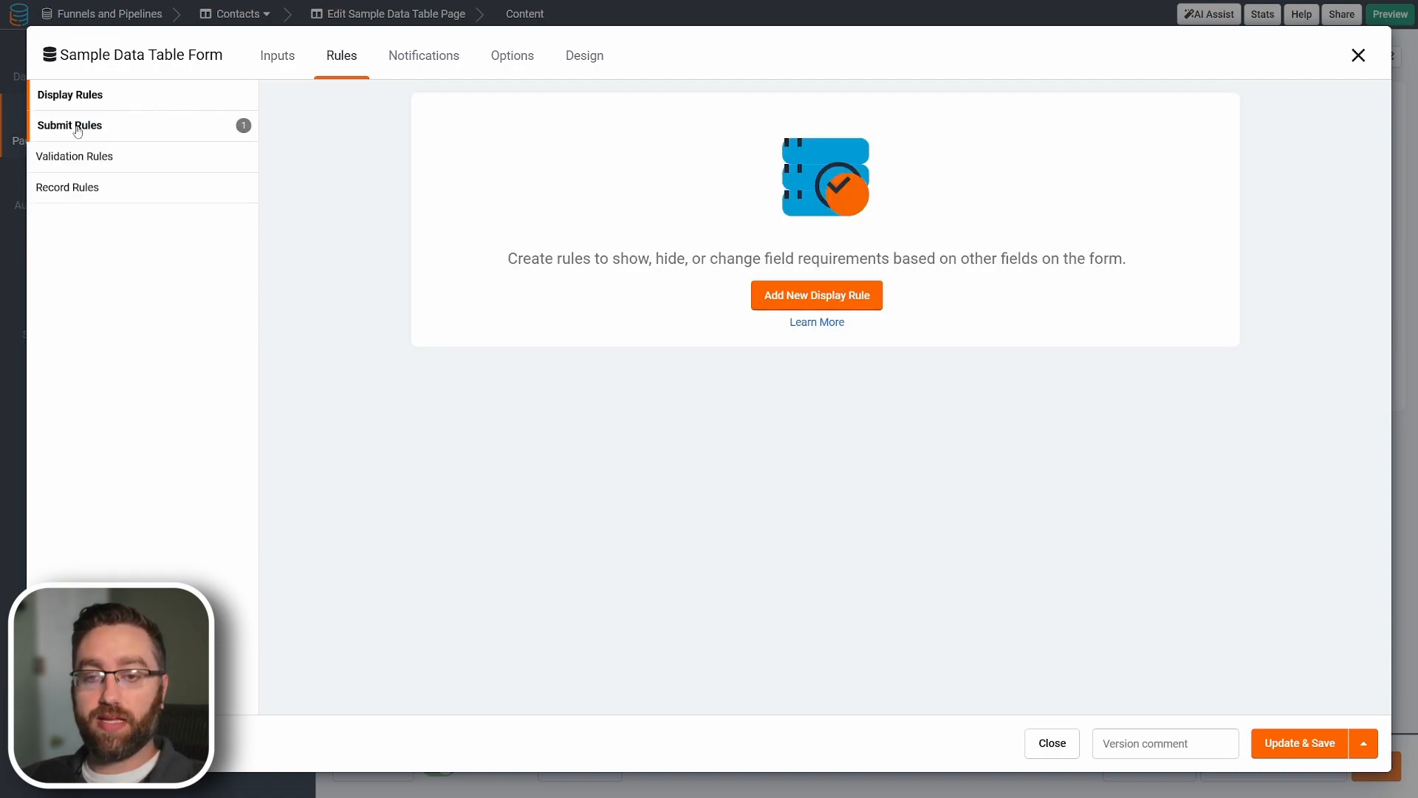
pyautogui.click(598, 169)
pyautogui.click(601, 202)
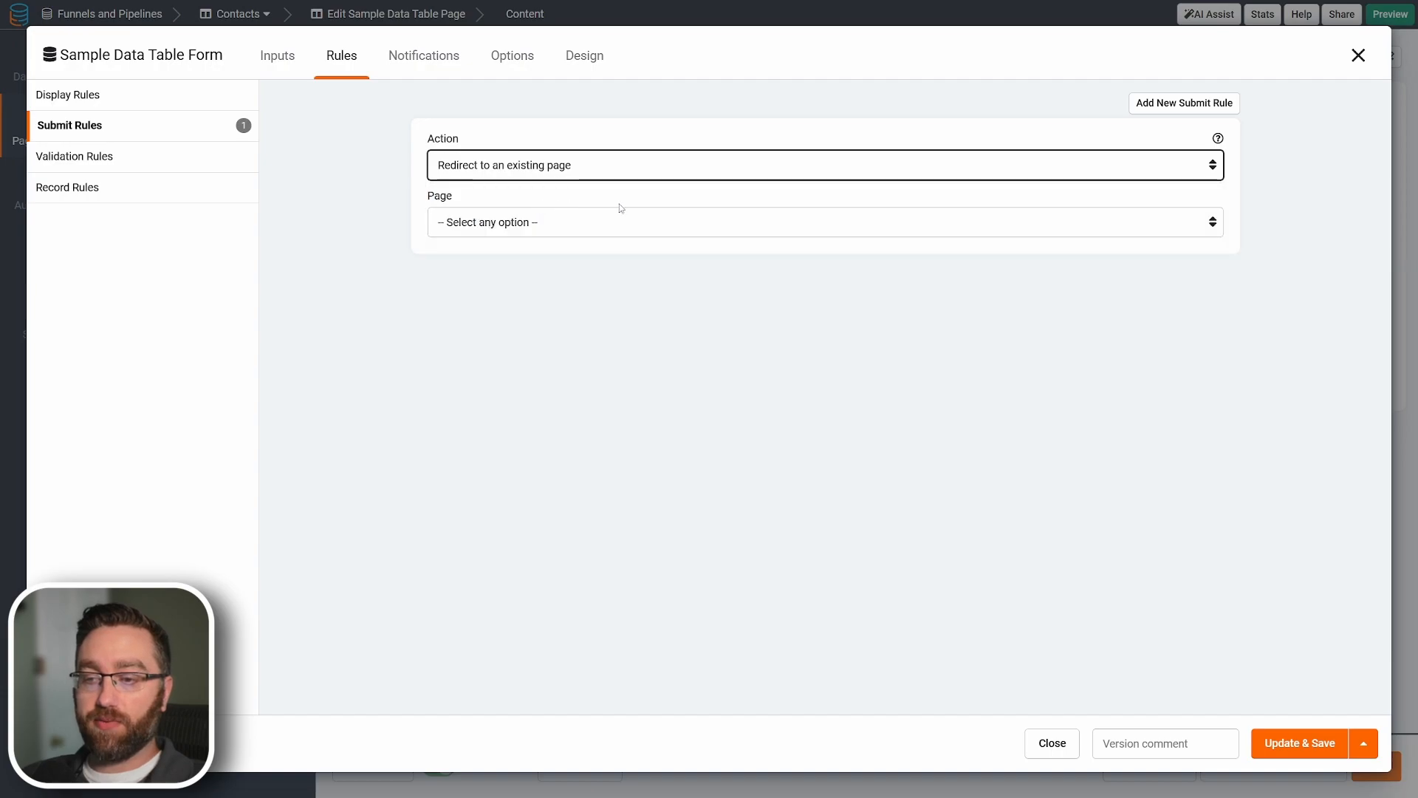
pyautogui.click(591, 221)
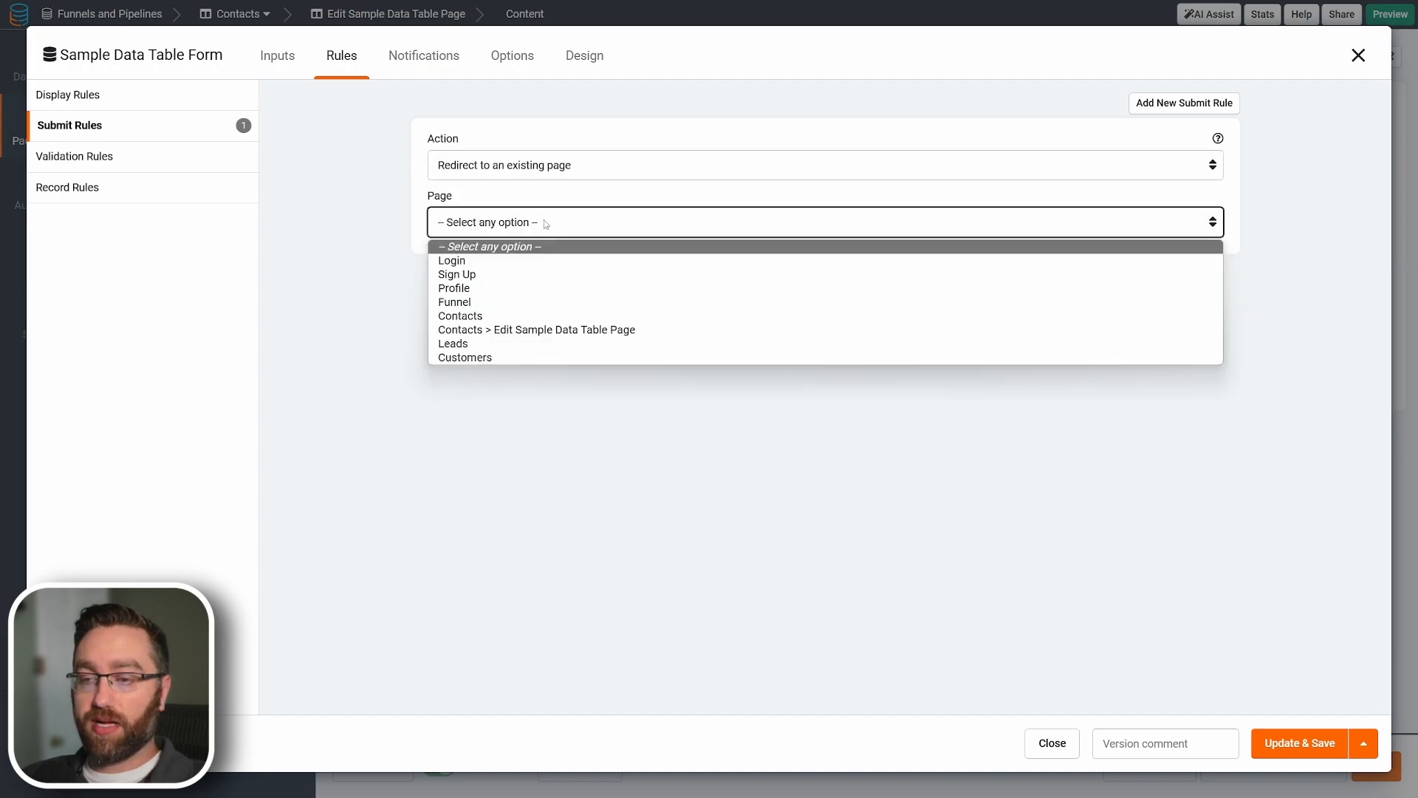
pyautogui.click(451, 344)
pyautogui.click(1312, 746)
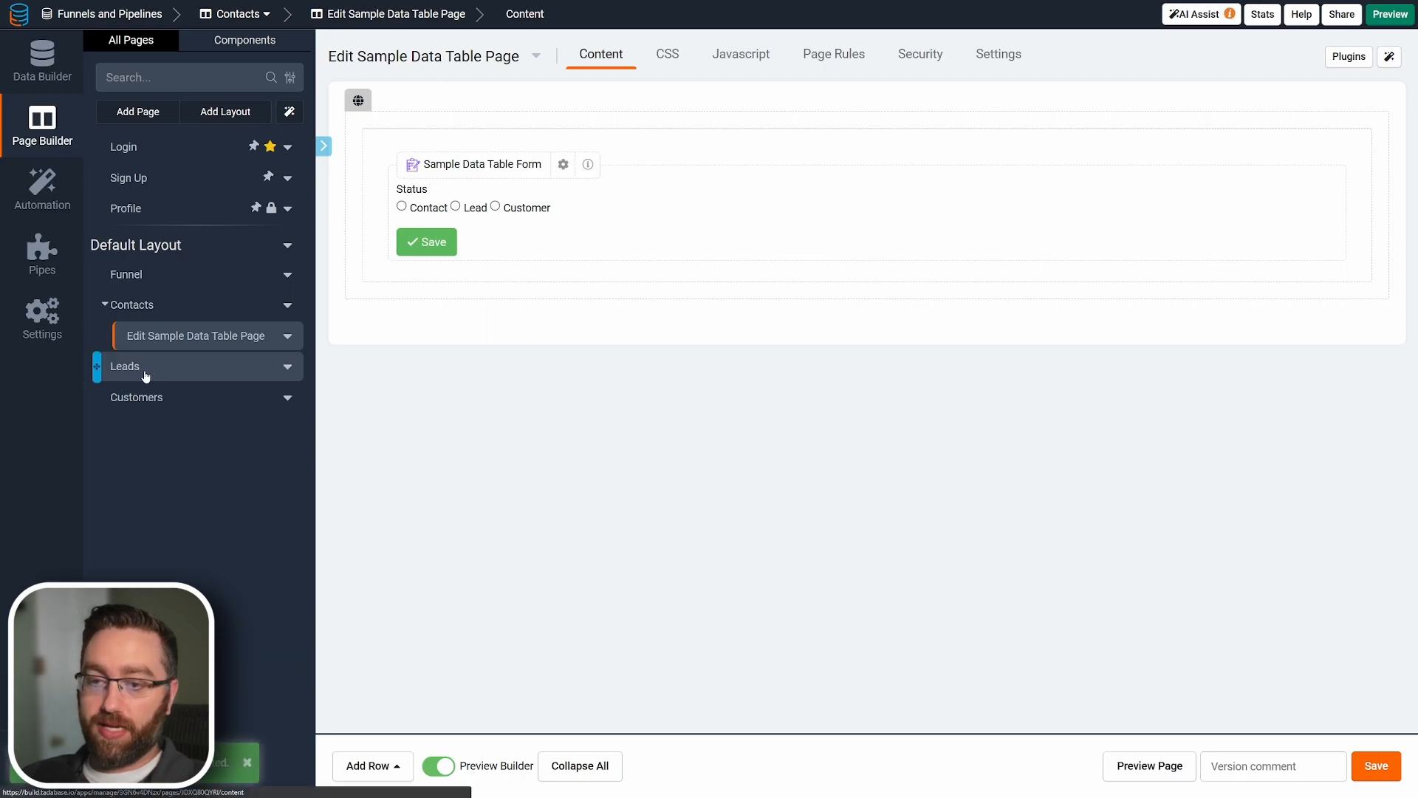
# Add an Edit Link column to the Leads page's data table, make it show in a popup, and save the table.
pyautogui.click(145, 376)
pyautogui.click(591, 275)
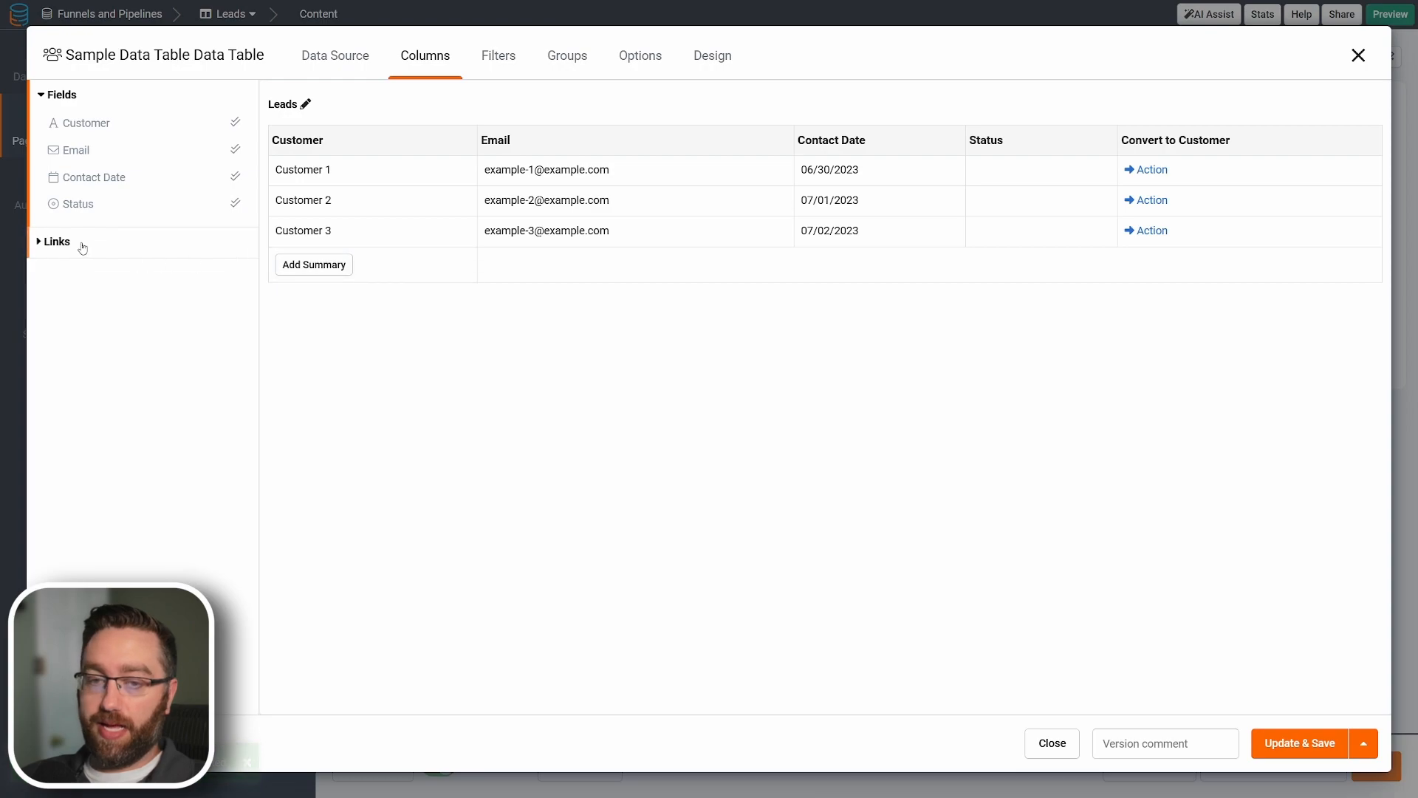
pyautogui.click(74, 243)
pyautogui.click(87, 157)
pyautogui.click(1264, 173)
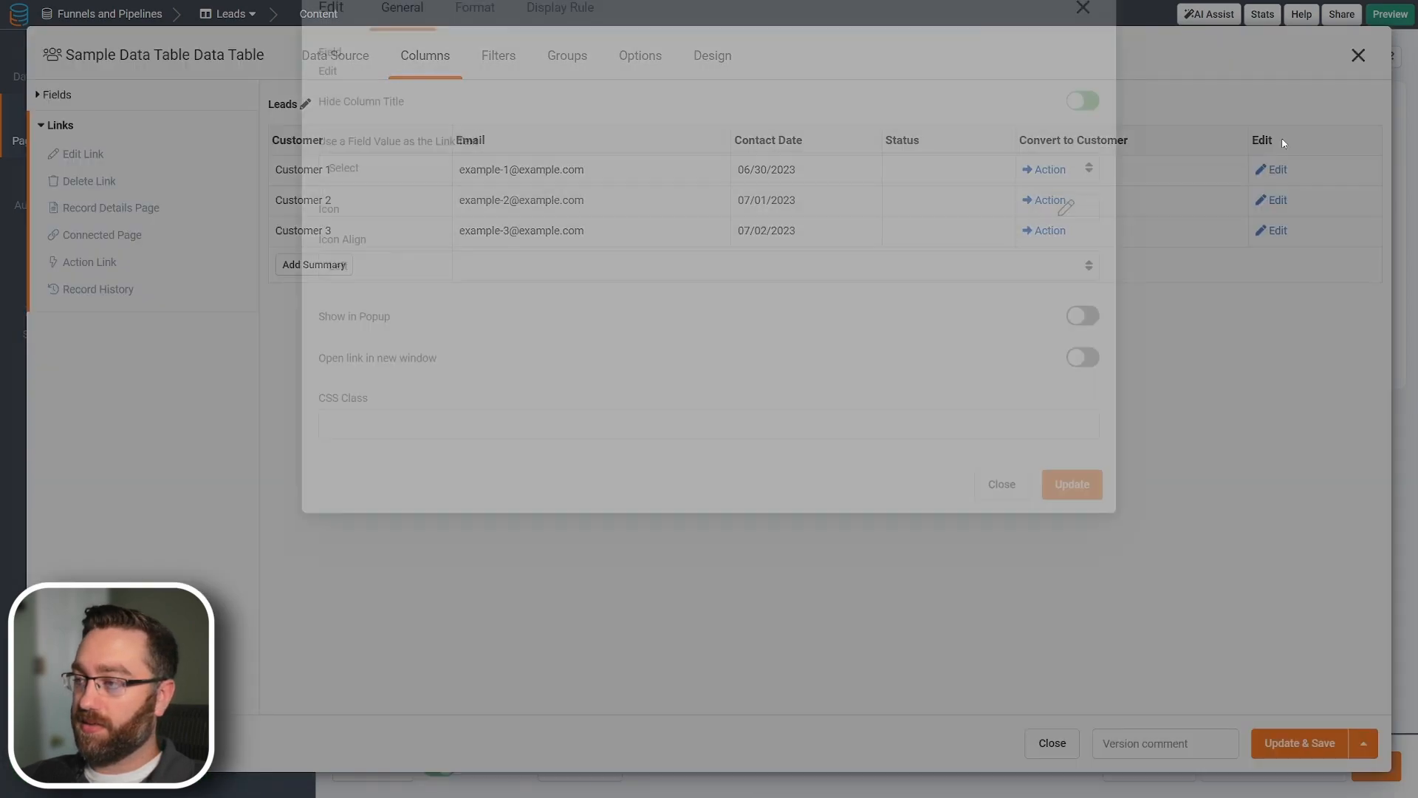
pyautogui.click(1074, 469)
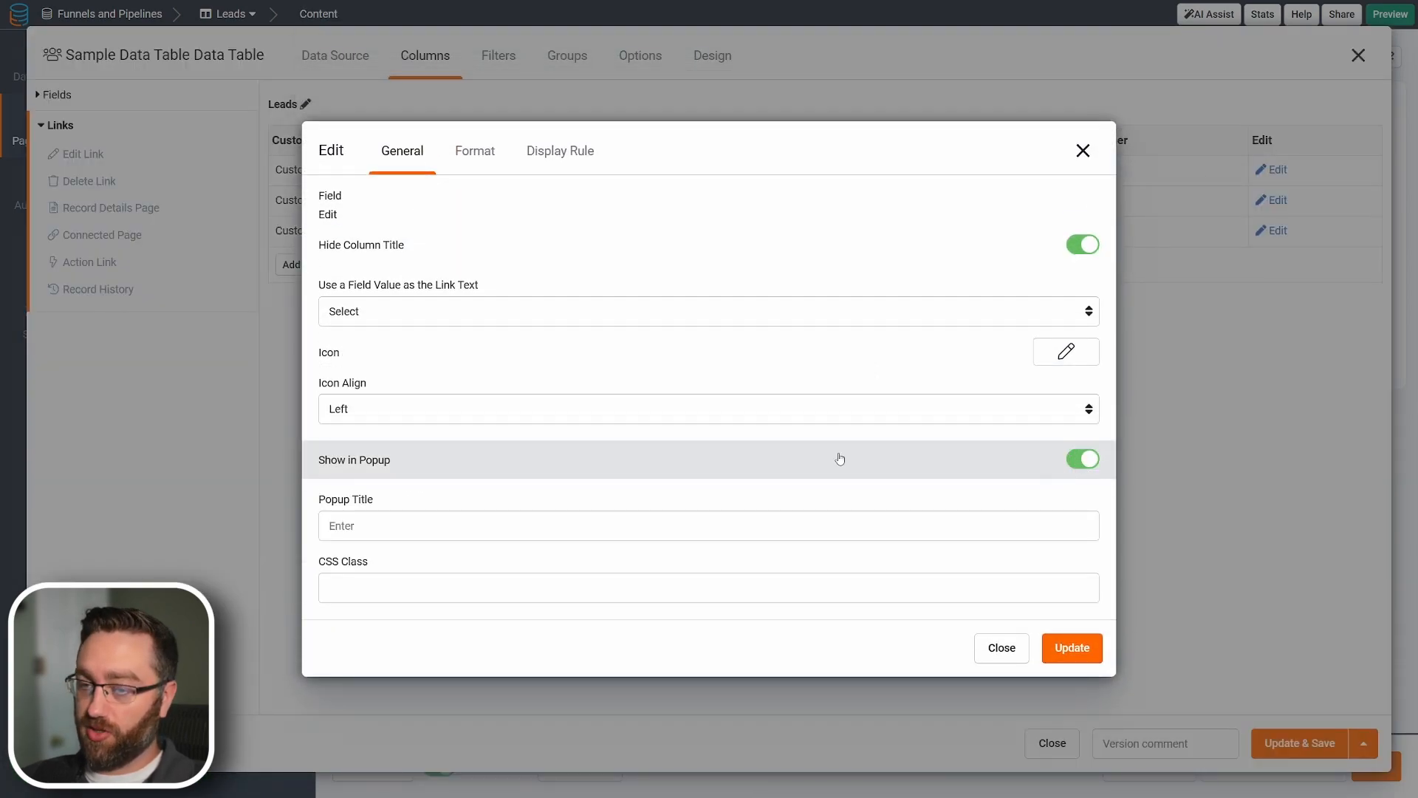
pyautogui.click(1064, 644)
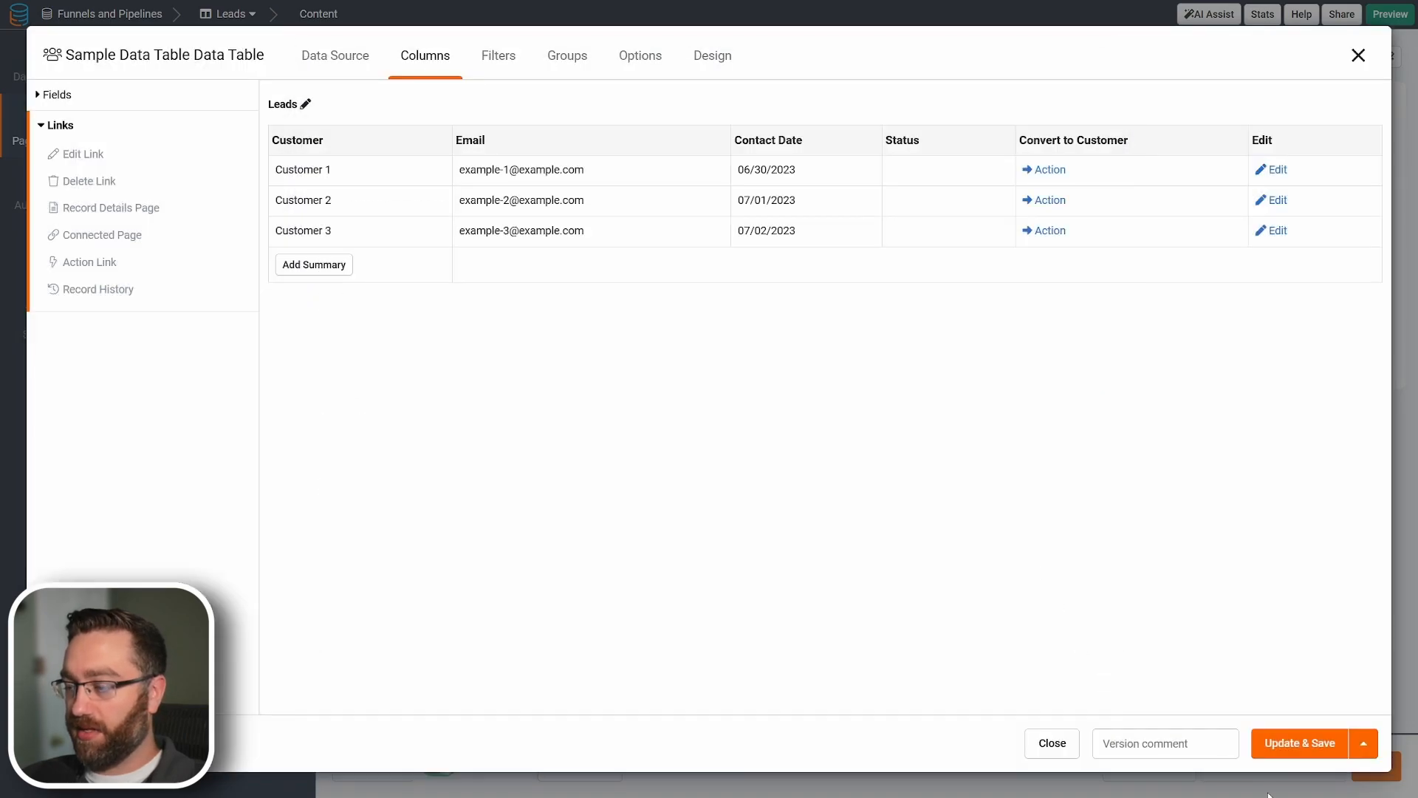
pyautogui.click(1277, 766)
# Replace the inputs of the edit form under Leads with only the Status field and open the form's rules.
pyautogui.click(509, 326)
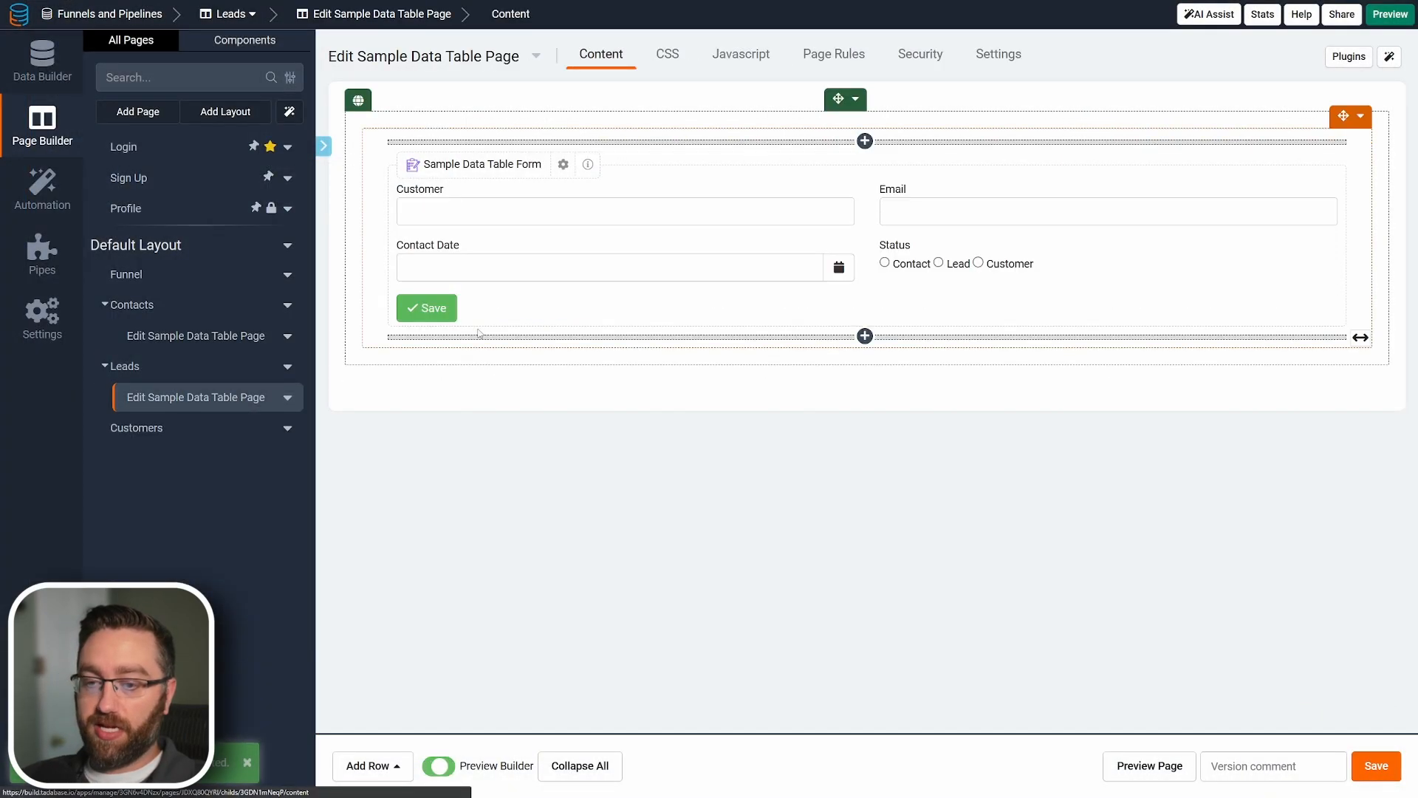
pyautogui.click(637, 271)
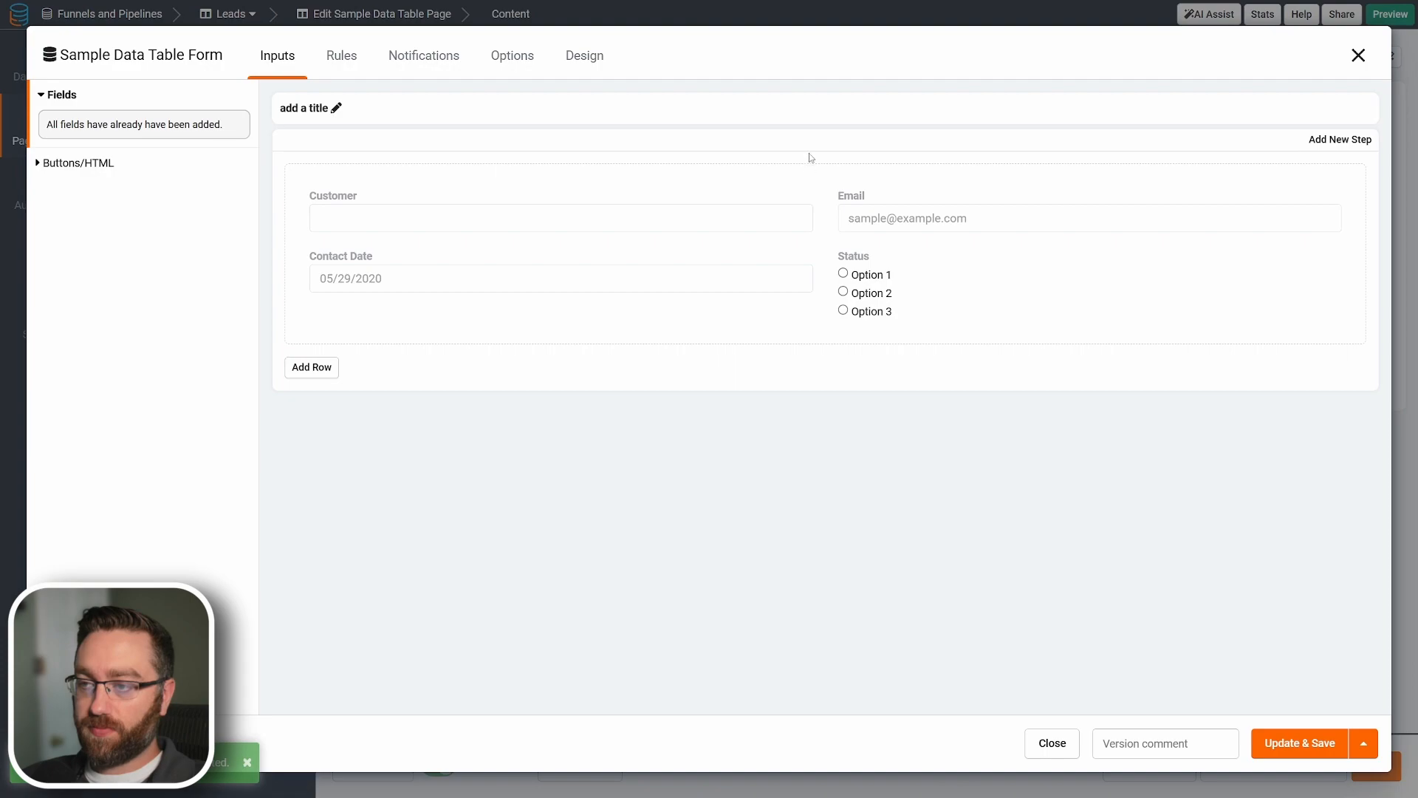
pyautogui.click(811, 150)
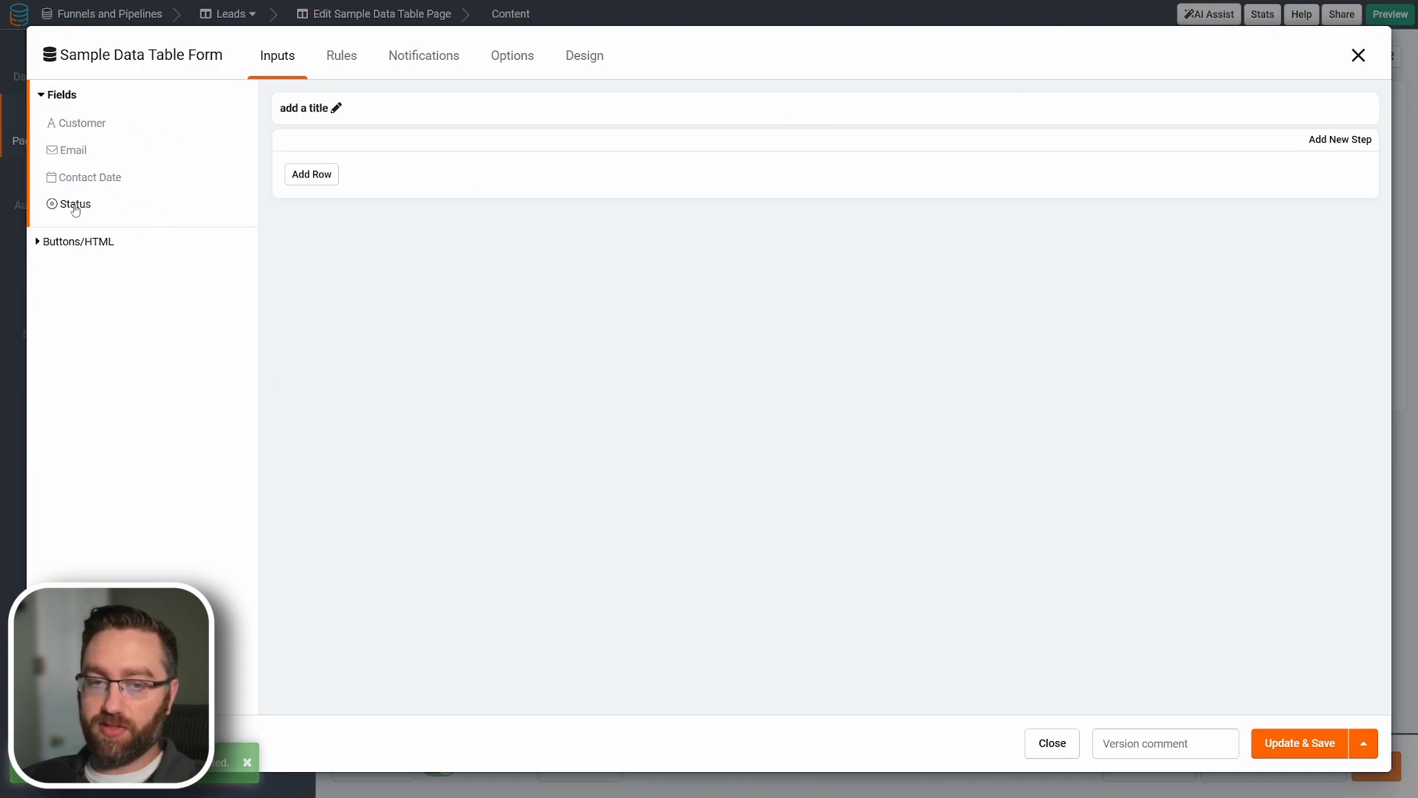
pyautogui.moveTo(71, 204); pyautogui.dragTo(455, 228)
pyautogui.click(342, 58)
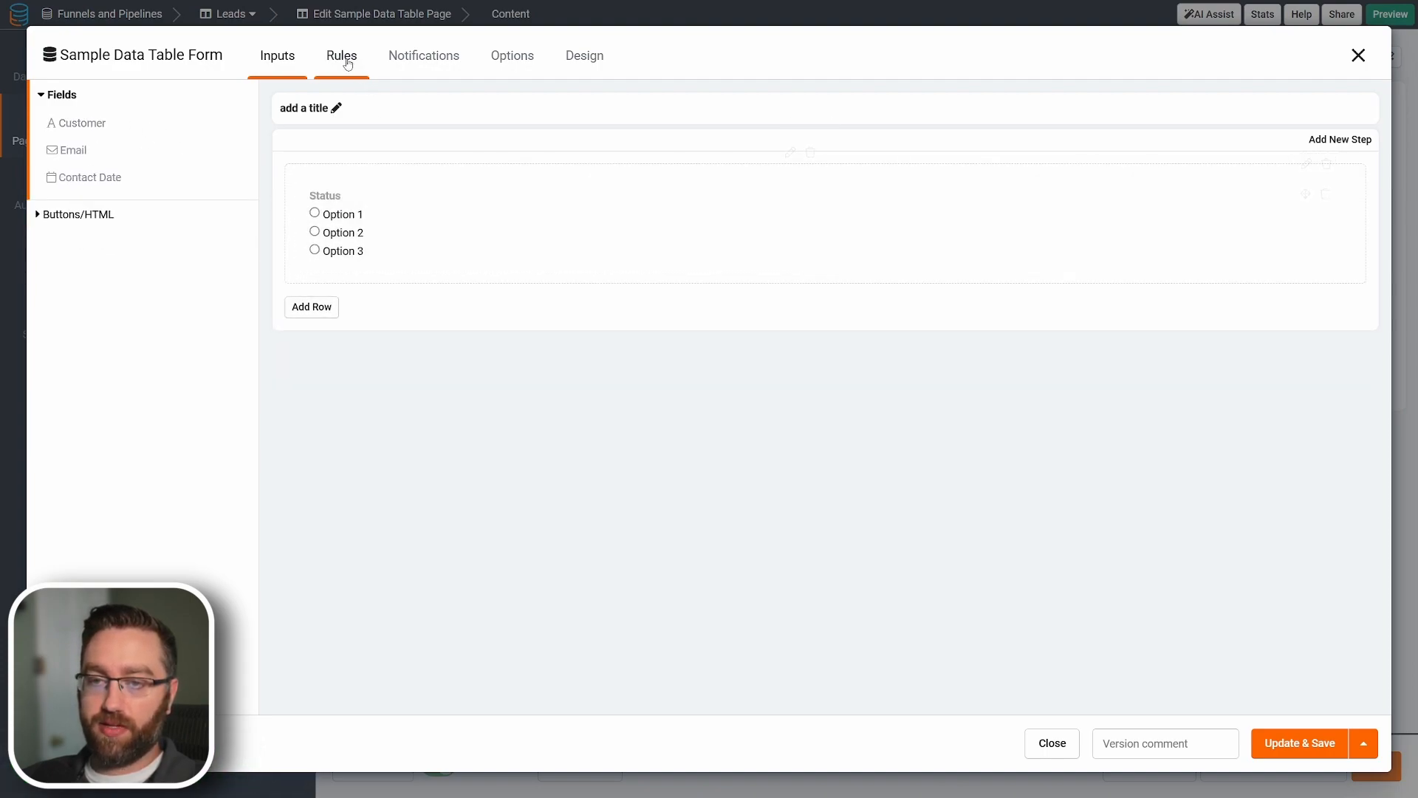
# Set the Leads edit form's submit rule to redirect to the existing Customers page and save the form.
pyautogui.click(42, 129)
pyautogui.click(614, 177)
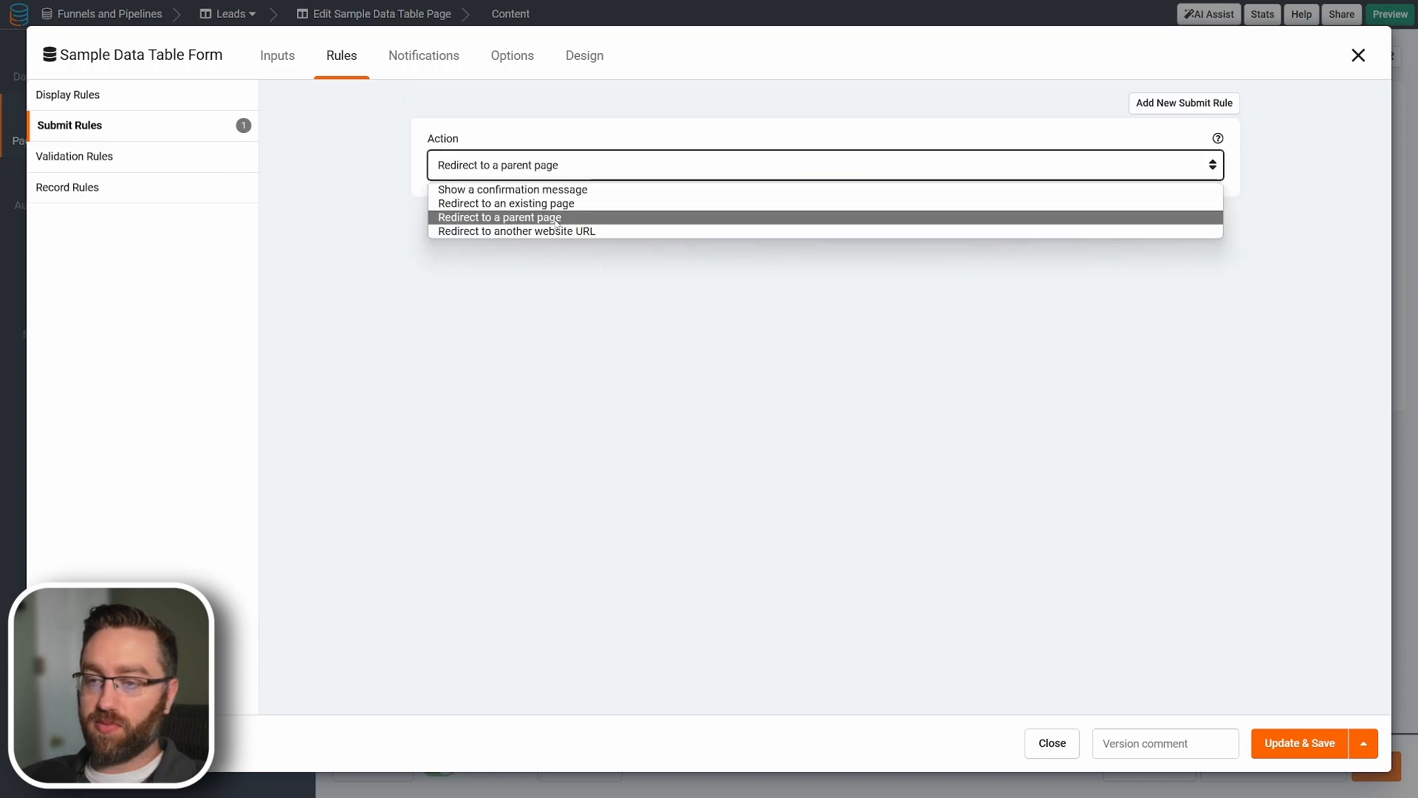
pyautogui.click(565, 204)
pyautogui.click(568, 222)
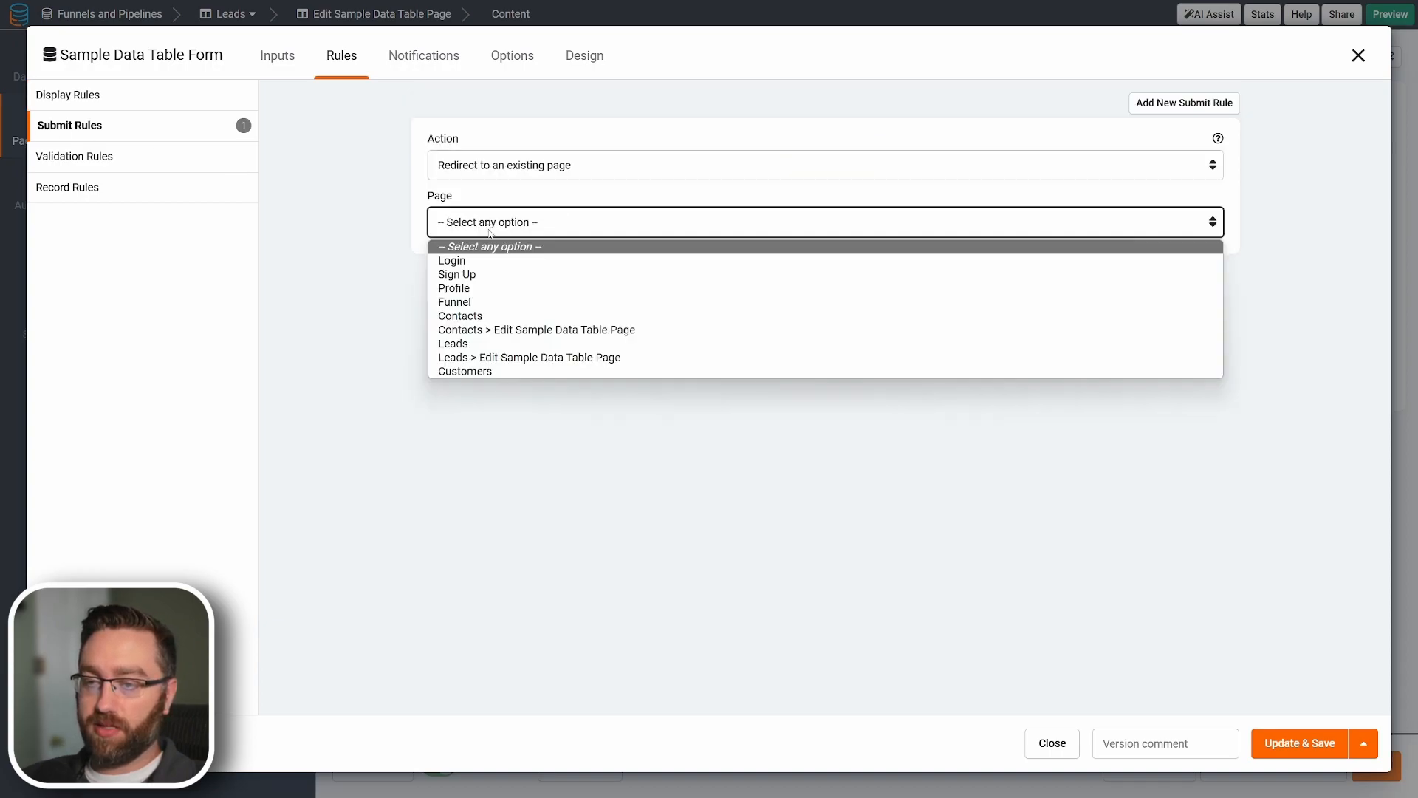
pyautogui.click(473, 370)
pyautogui.click(1297, 744)
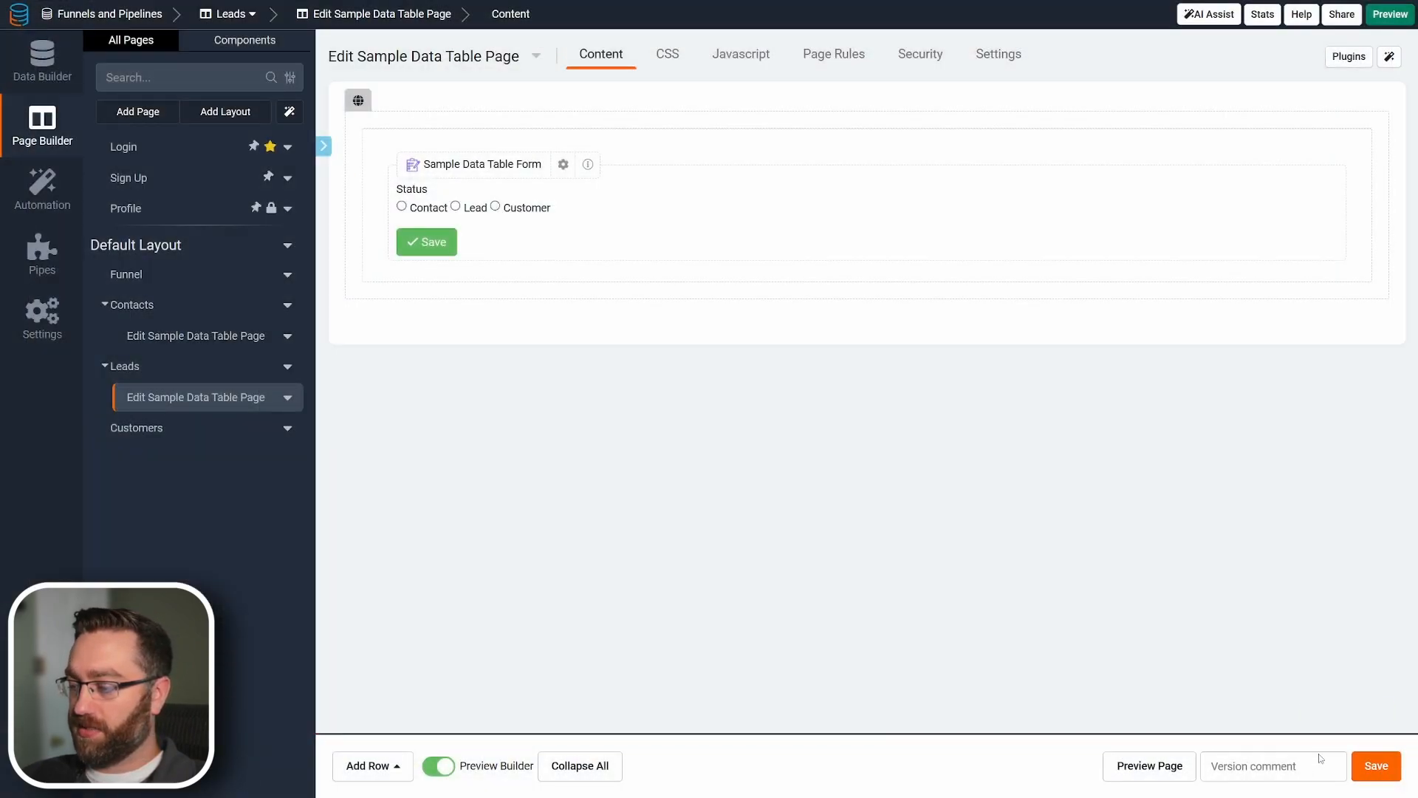
# Preview the app, change the first contact's status to Lead through its edit popup, and view the Leads page.
pyautogui.click(1163, 764)
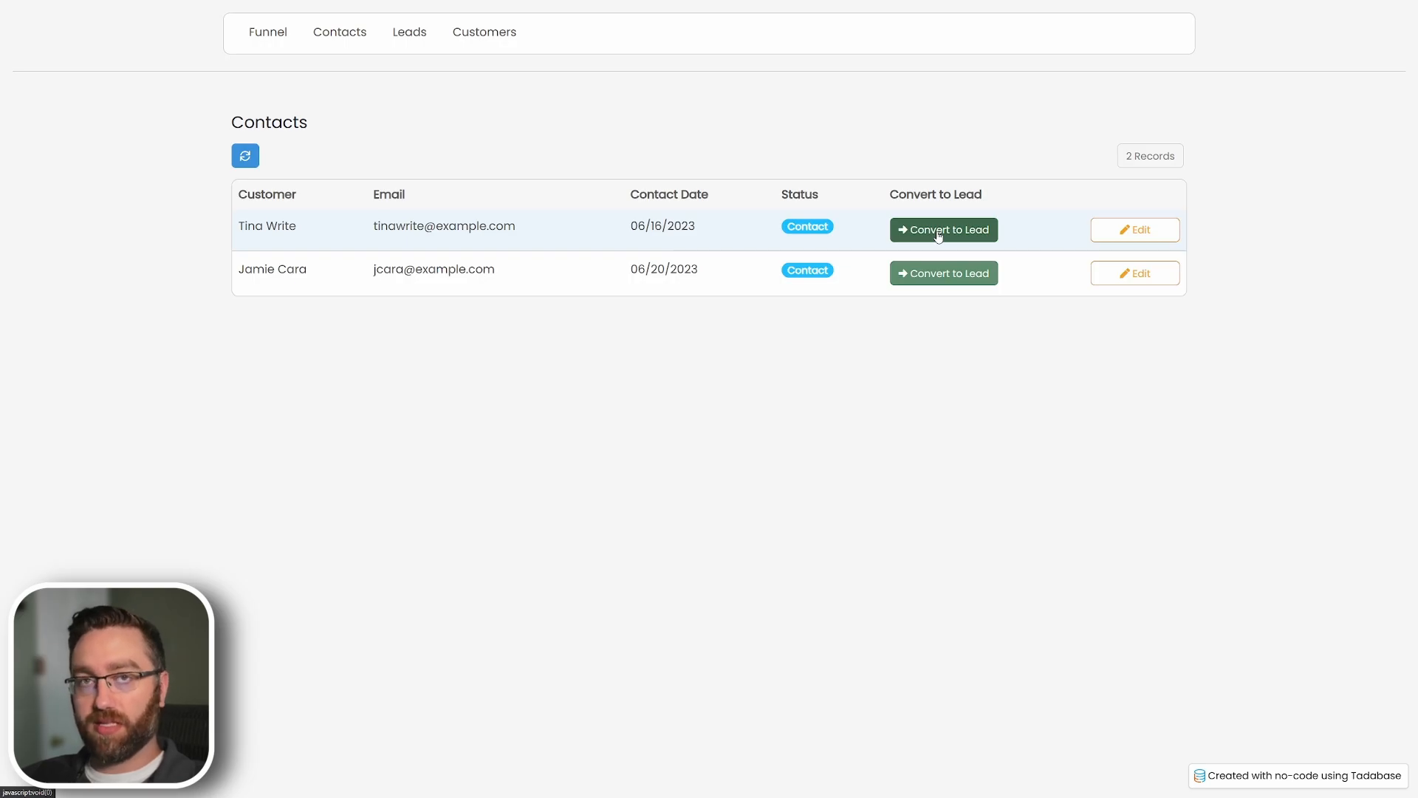
pyautogui.click(1127, 229)
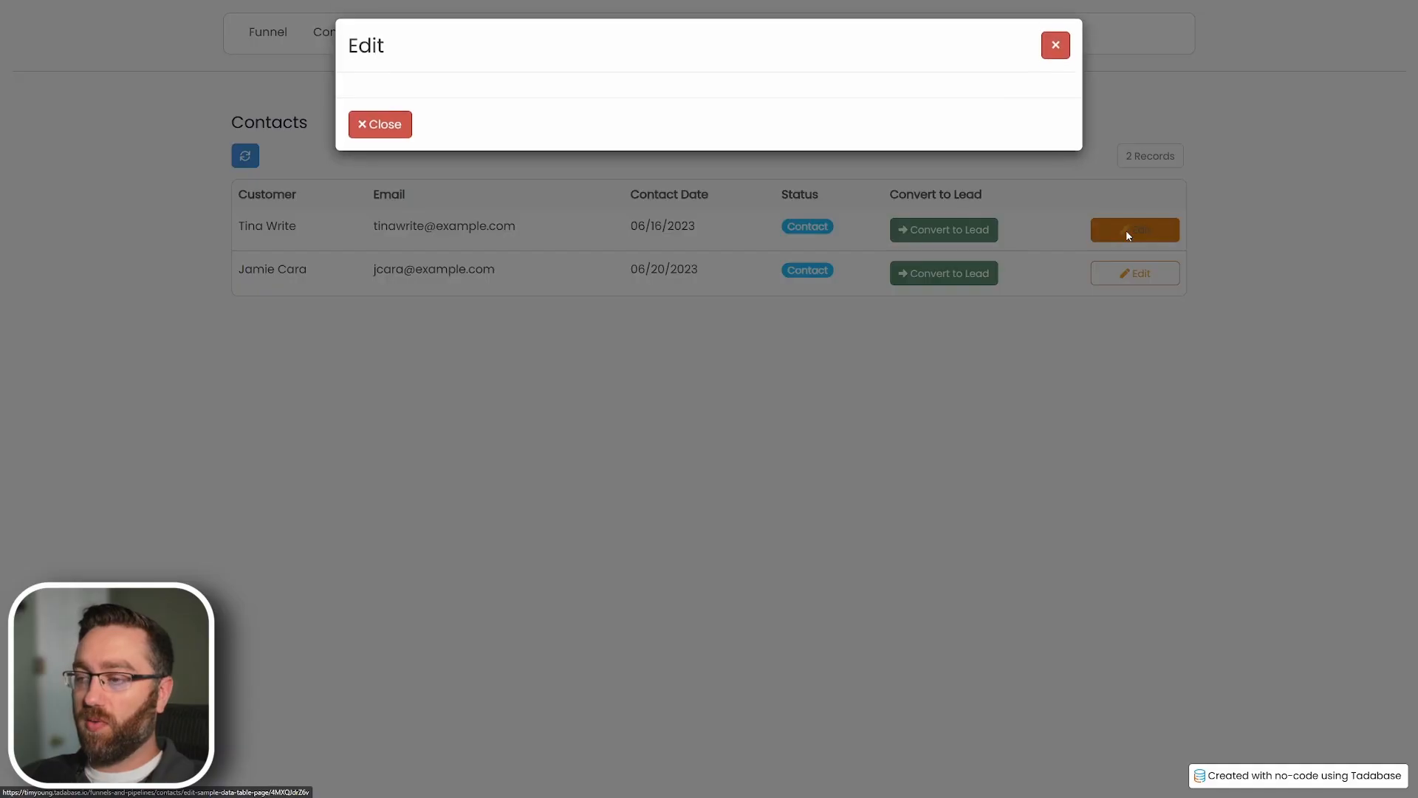
pyautogui.click(430, 130)
pyautogui.click(408, 169)
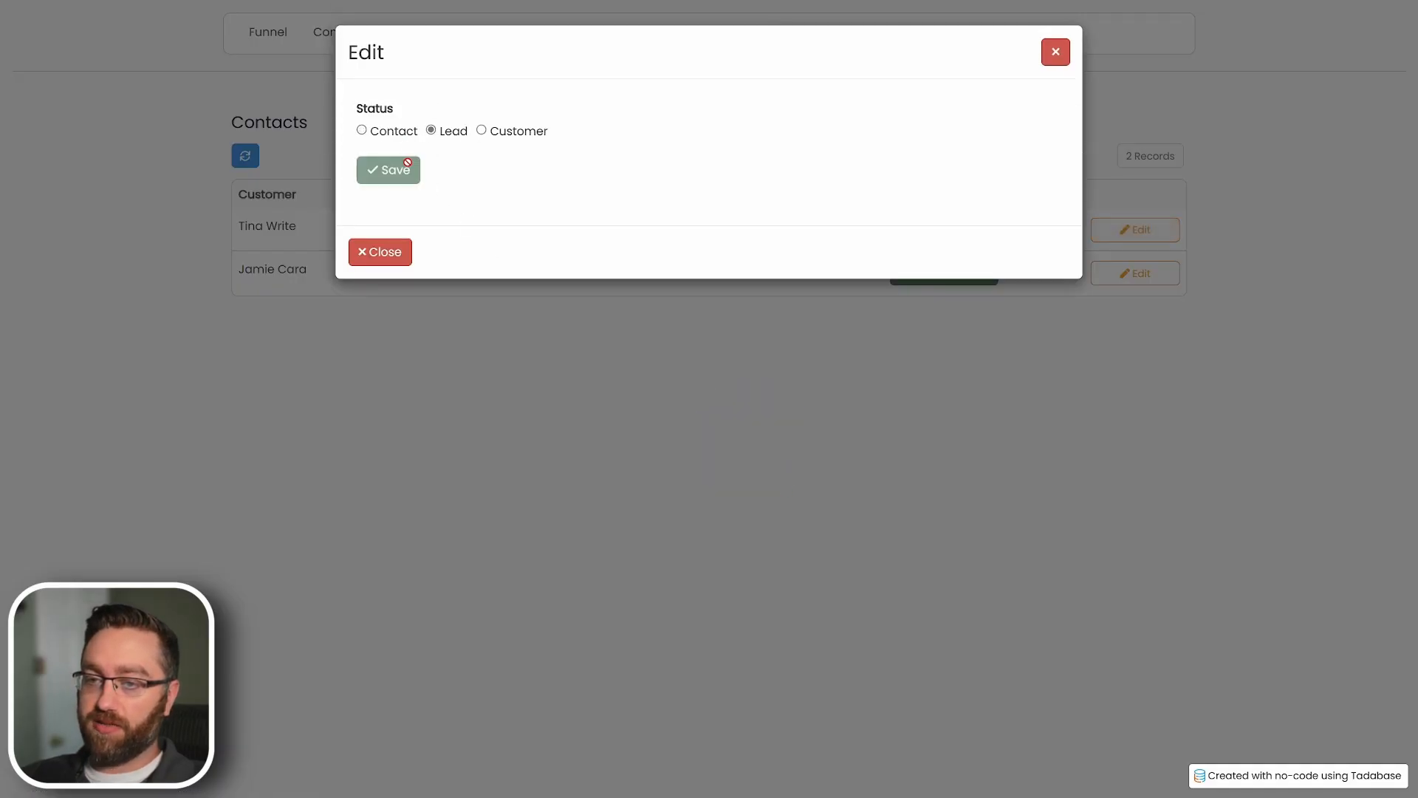
pyautogui.click(409, 31)
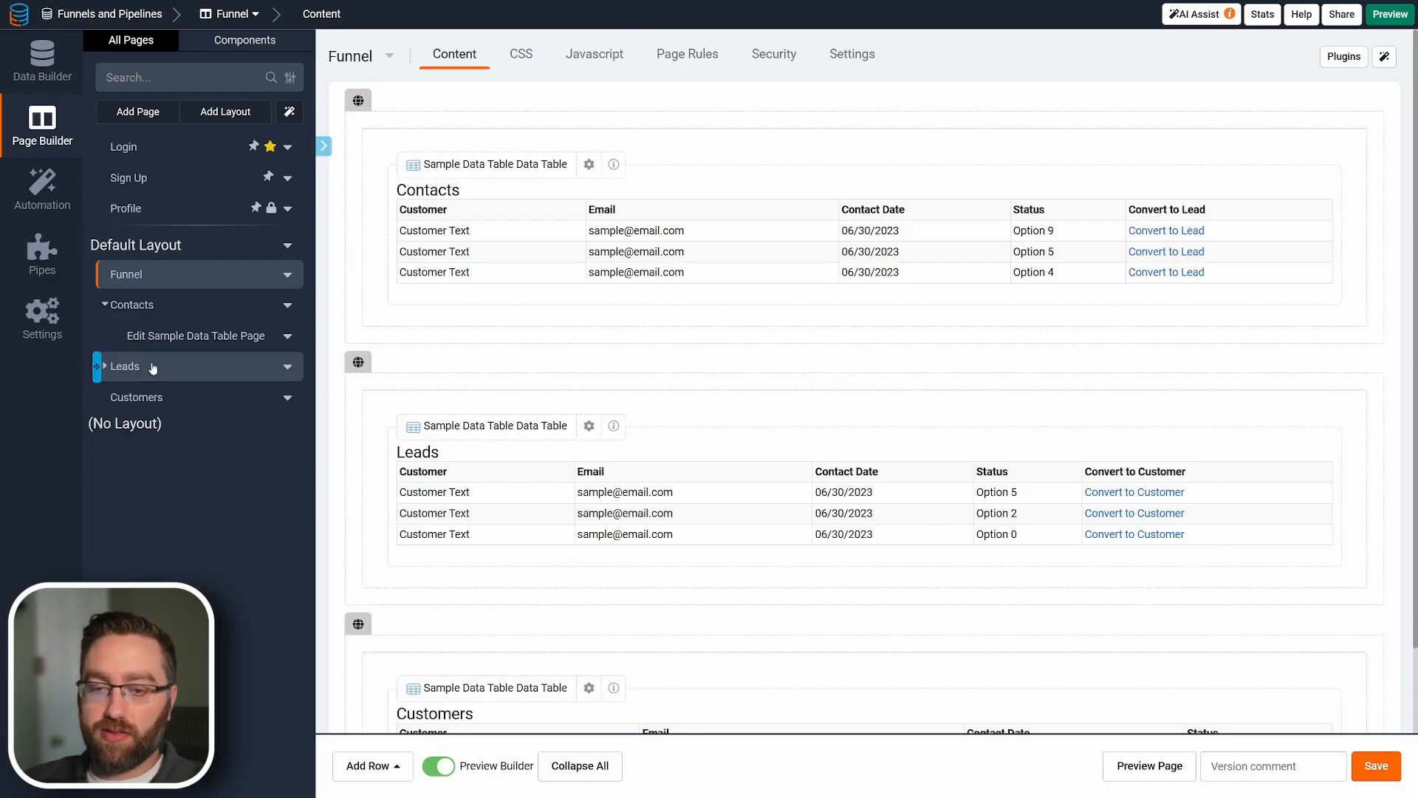
# Add a Record Details Page link column to the Contacts page's data table and save the table.
pyautogui.click(125, 306)
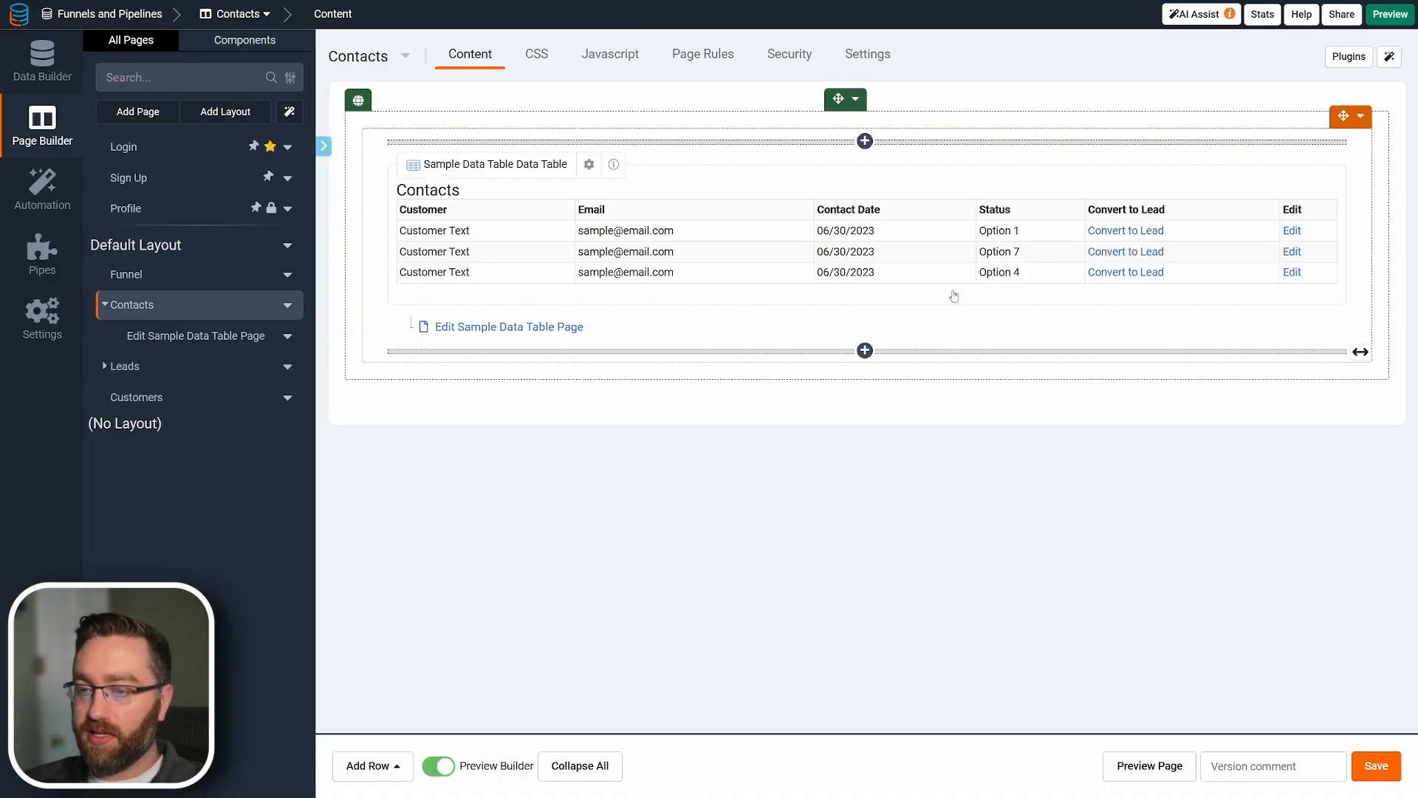
pyautogui.click(588, 162)
pyautogui.click(55, 241)
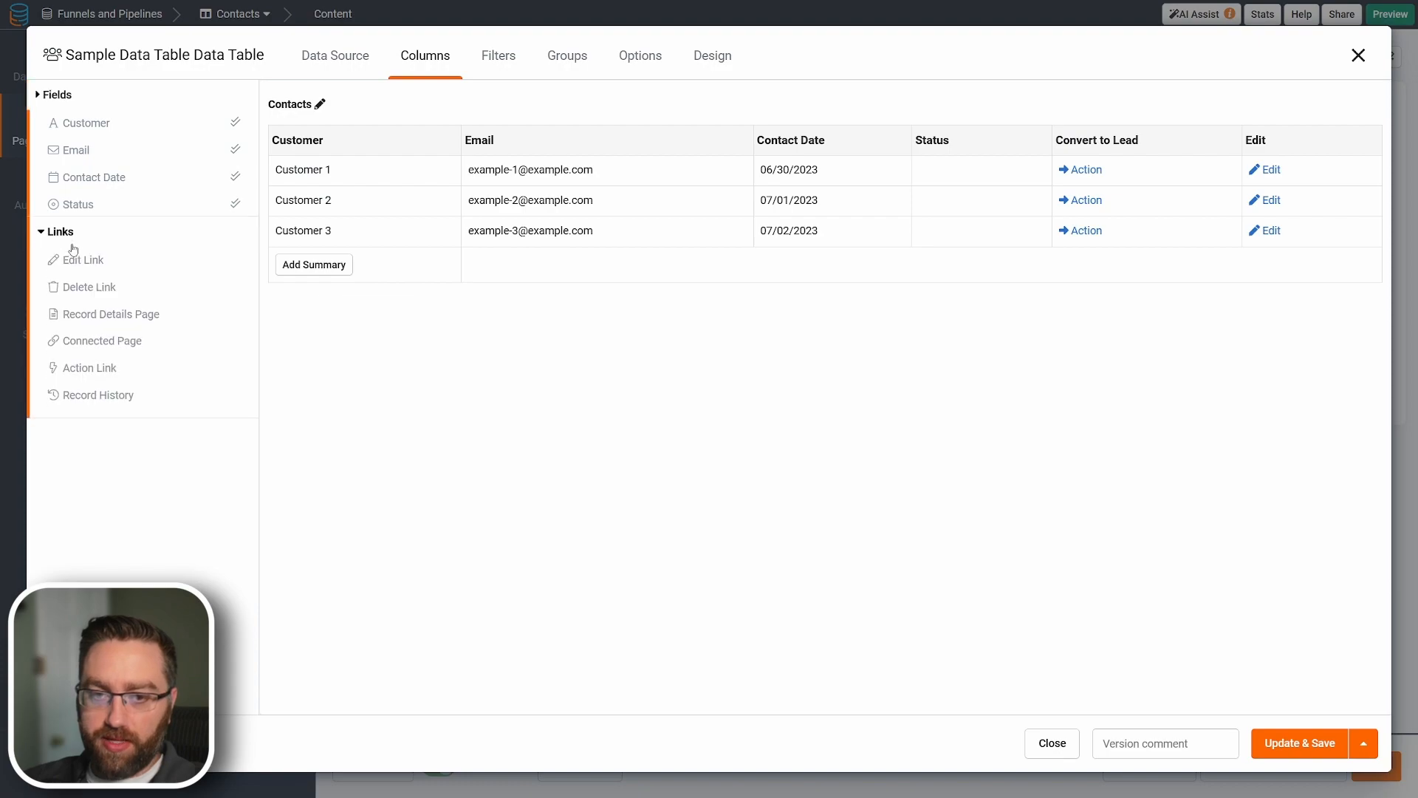
pyautogui.click(108, 208)
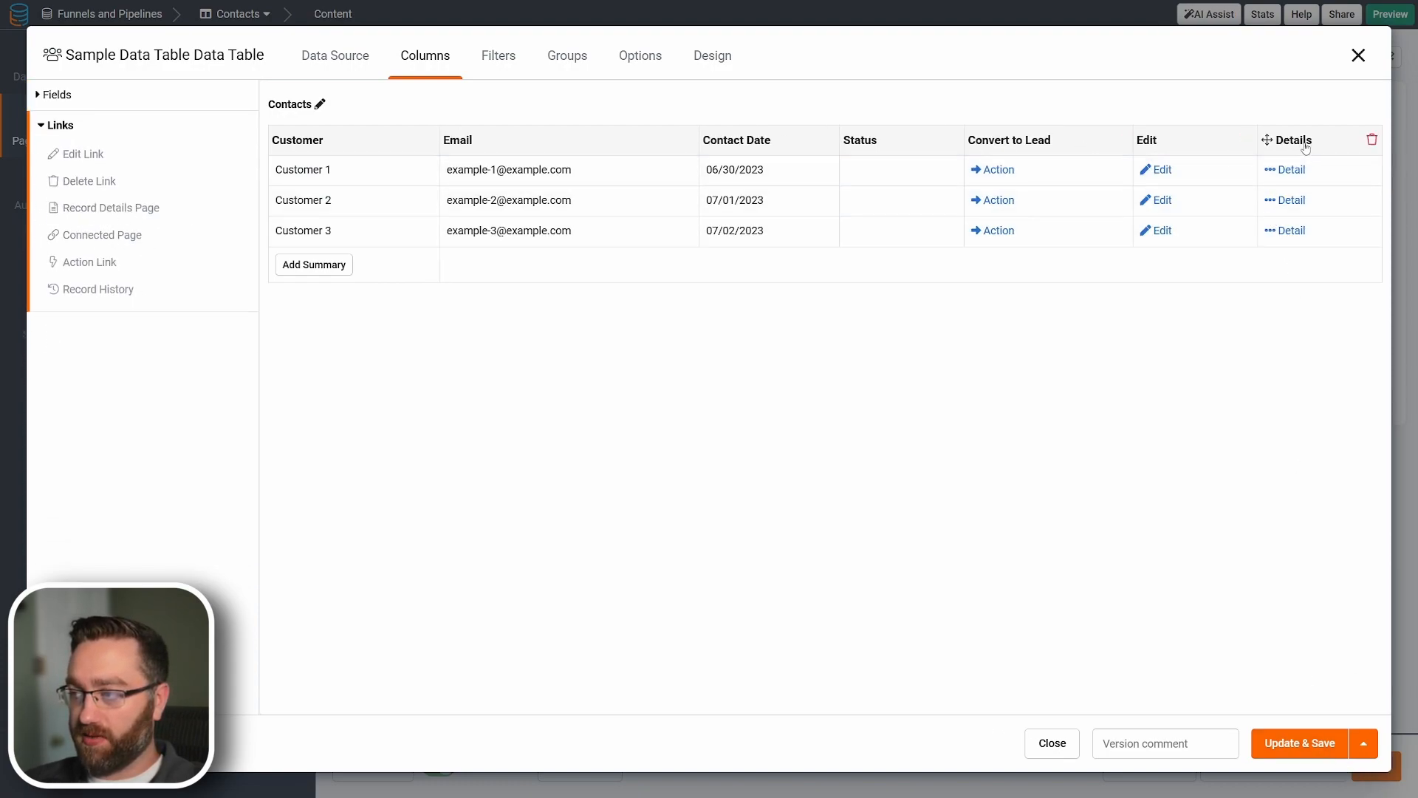
pyautogui.click(1332, 752)
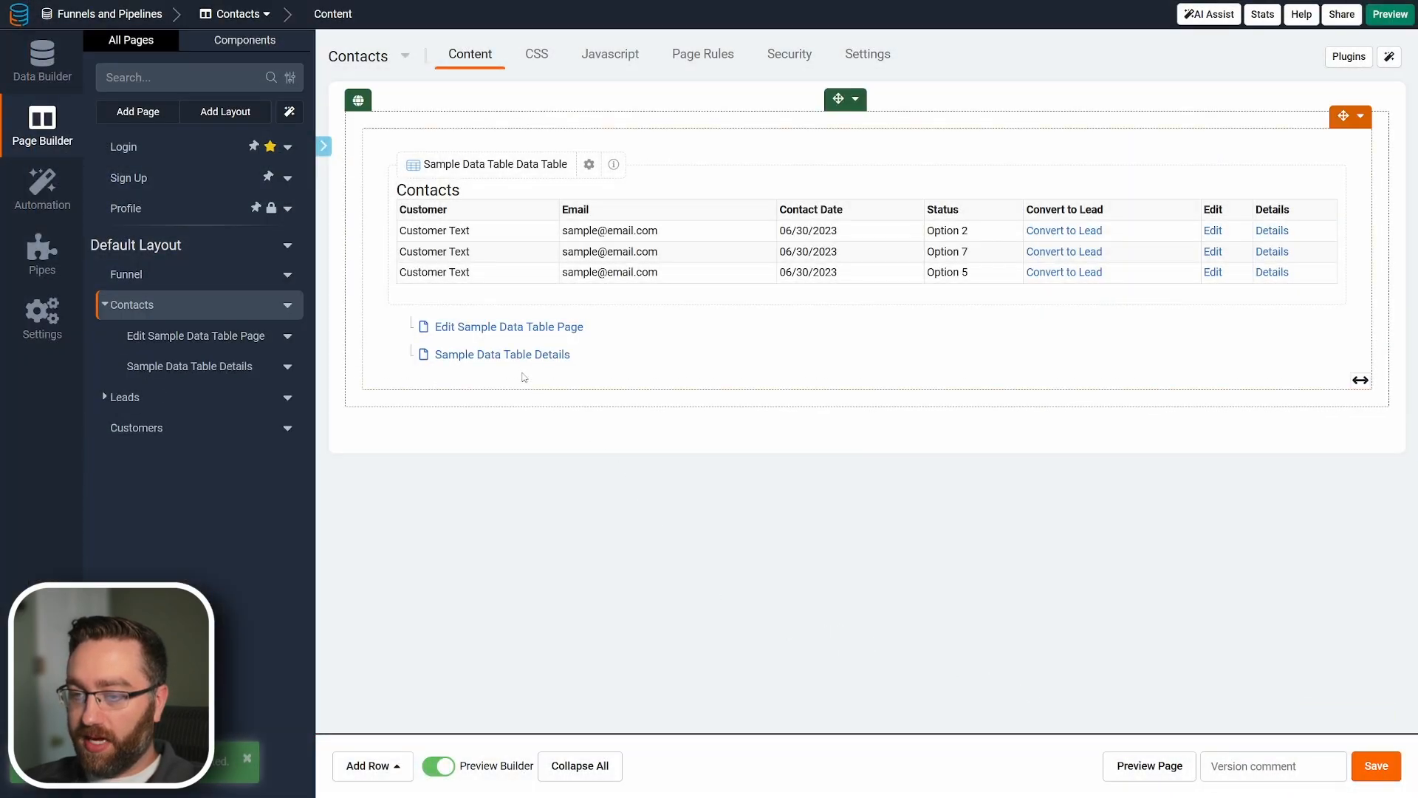
# Add an Action Link to the detail component on the Contacts details page, with the link text "Convert to Lead".
pyautogui.click(511, 348)
pyautogui.moveTo(591, 275)
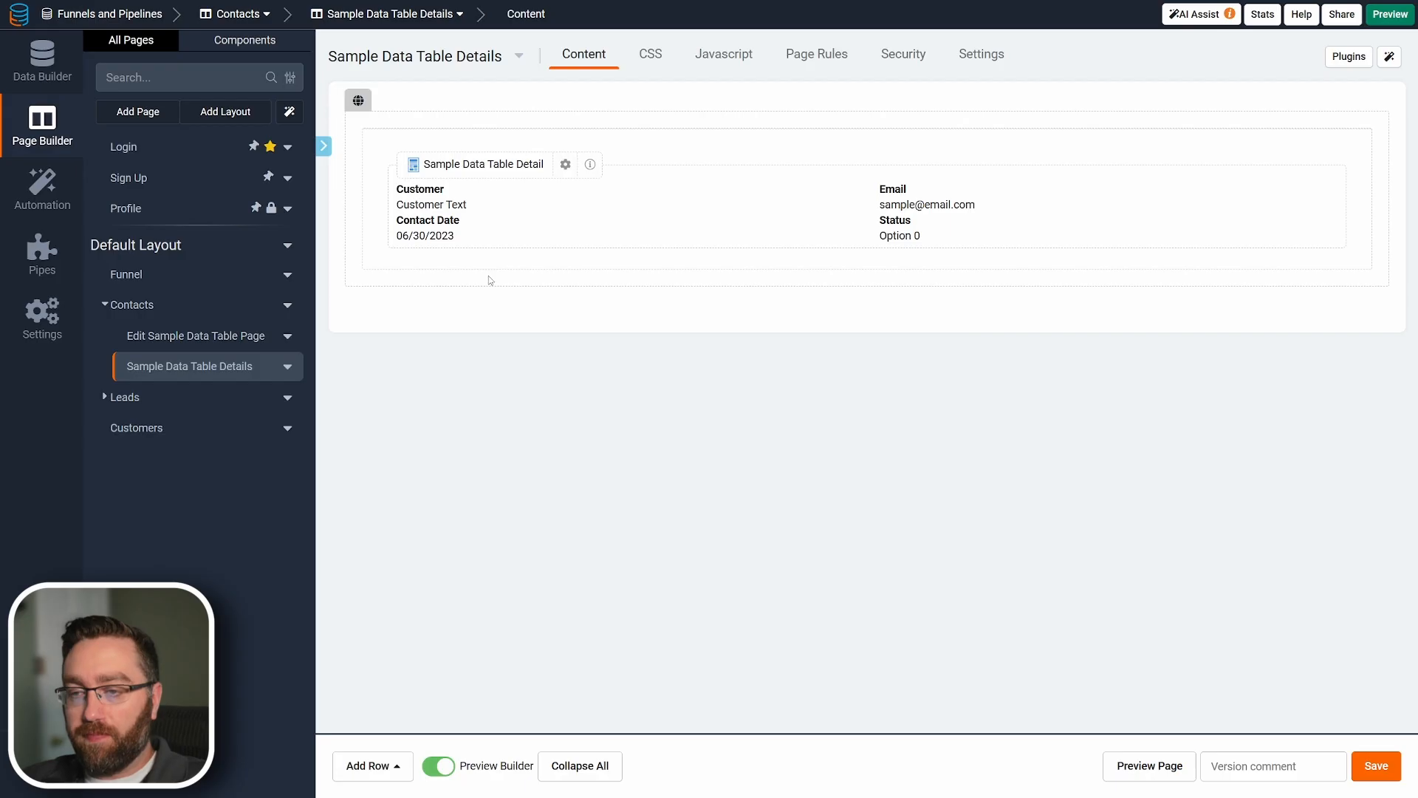
pyautogui.doubleClick(554, 212)
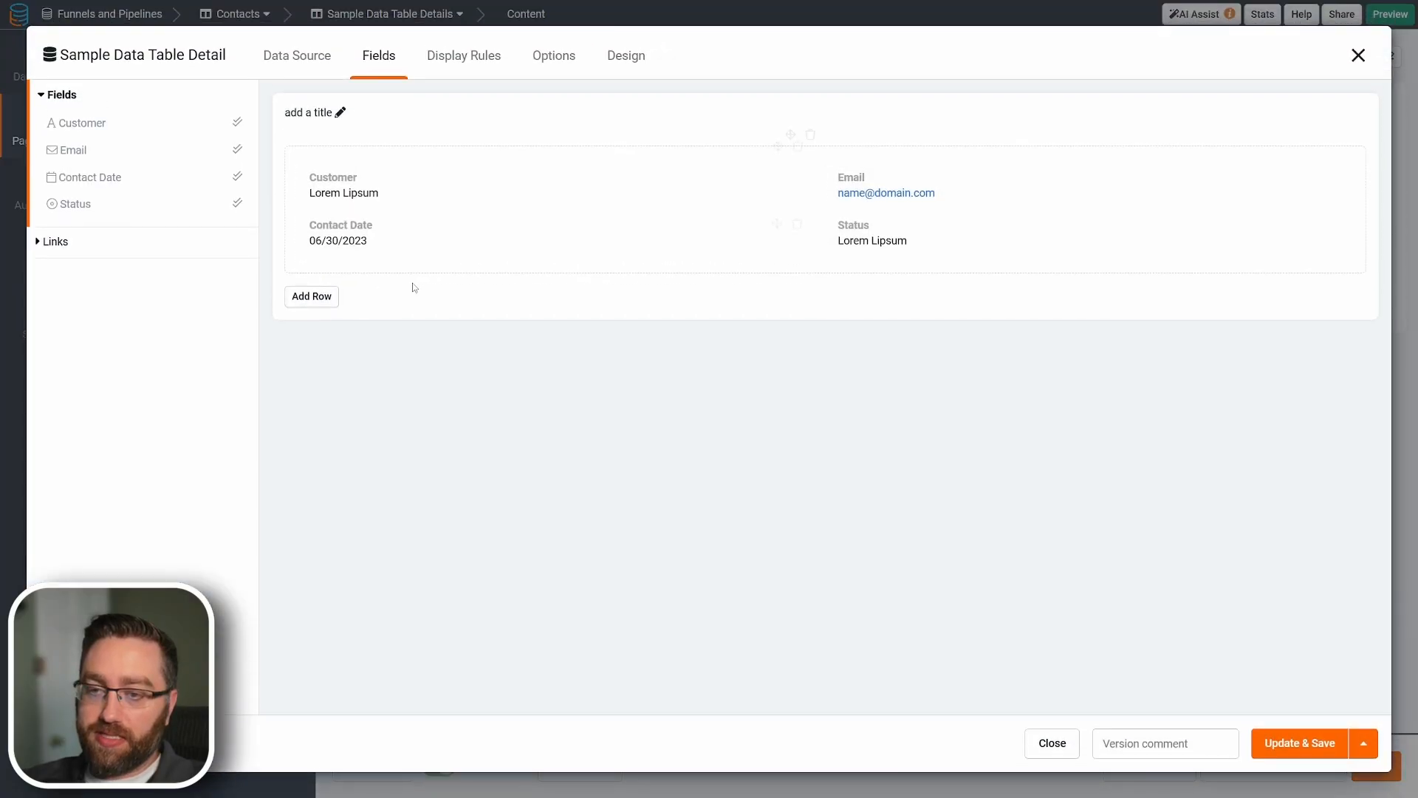
pyautogui.click(92, 249)
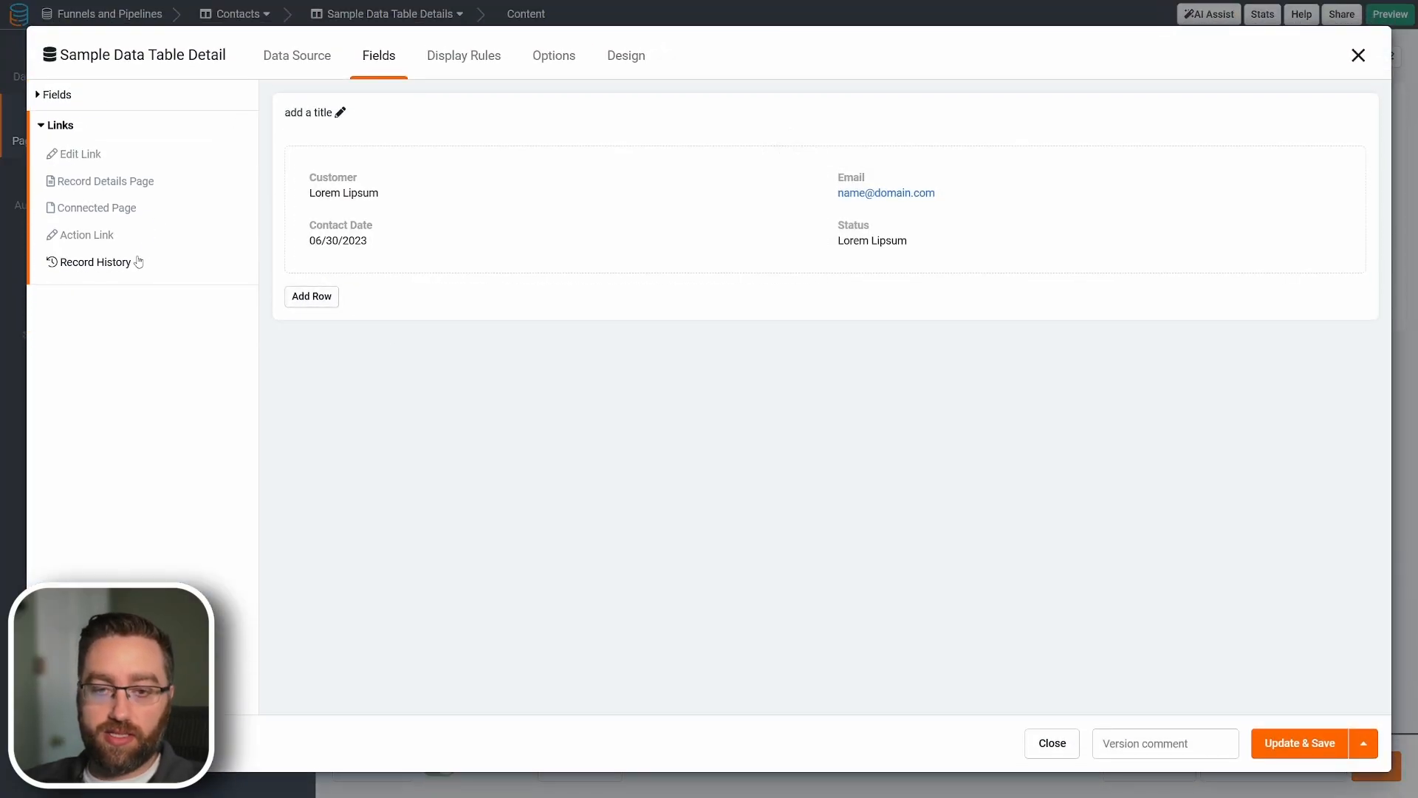
pyautogui.click(82, 242)
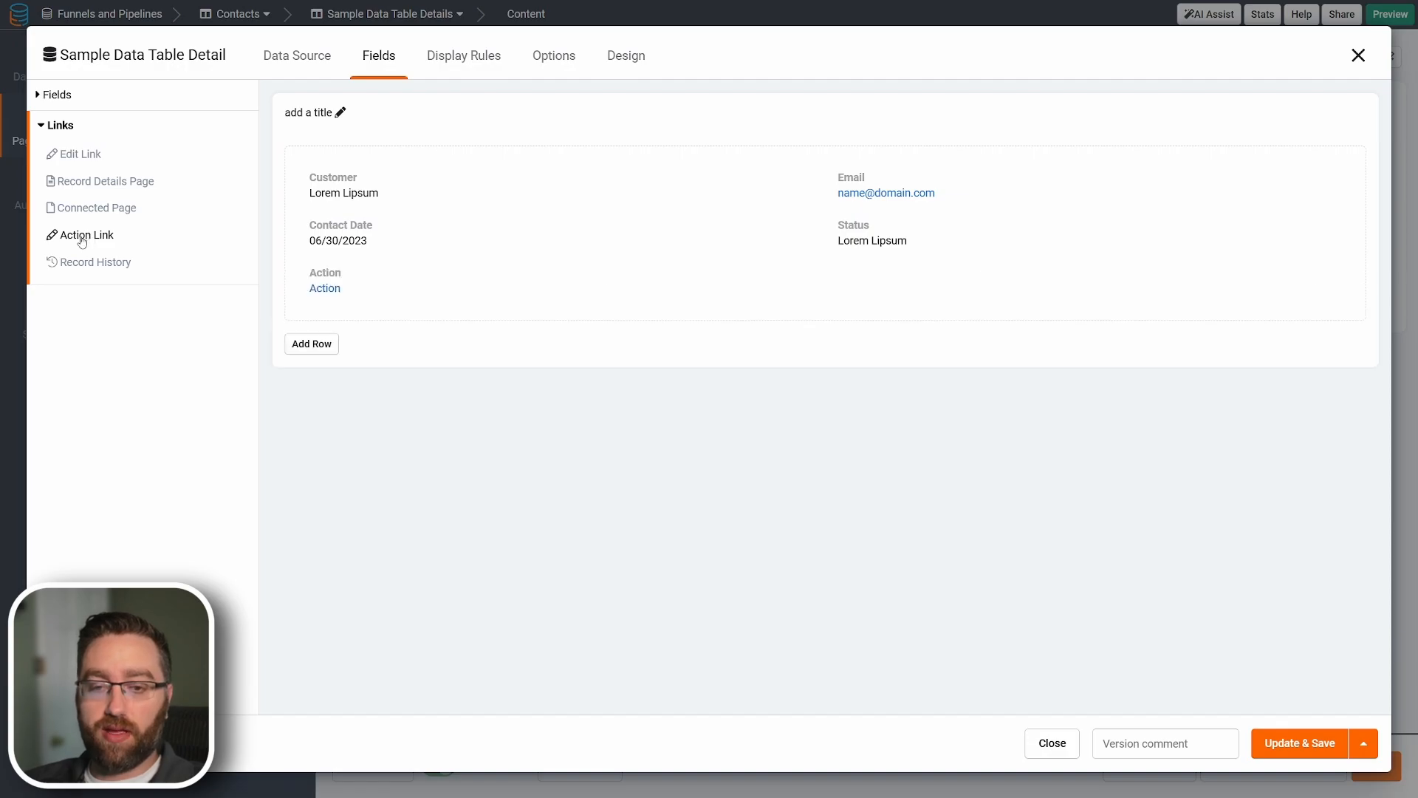
pyautogui.click(349, 286)
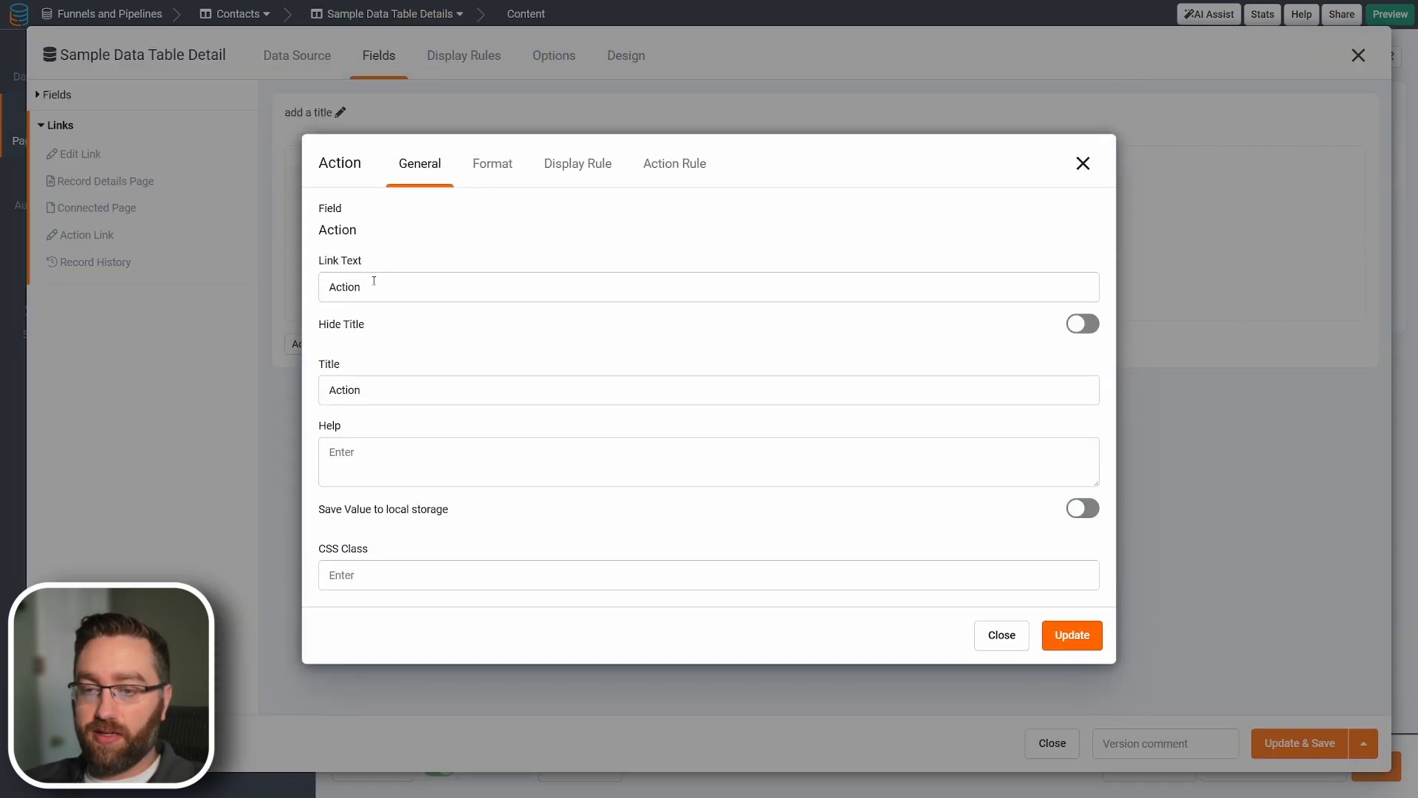
pyautogui.doubleClick(348, 285)
pyautogui.write('Conve')
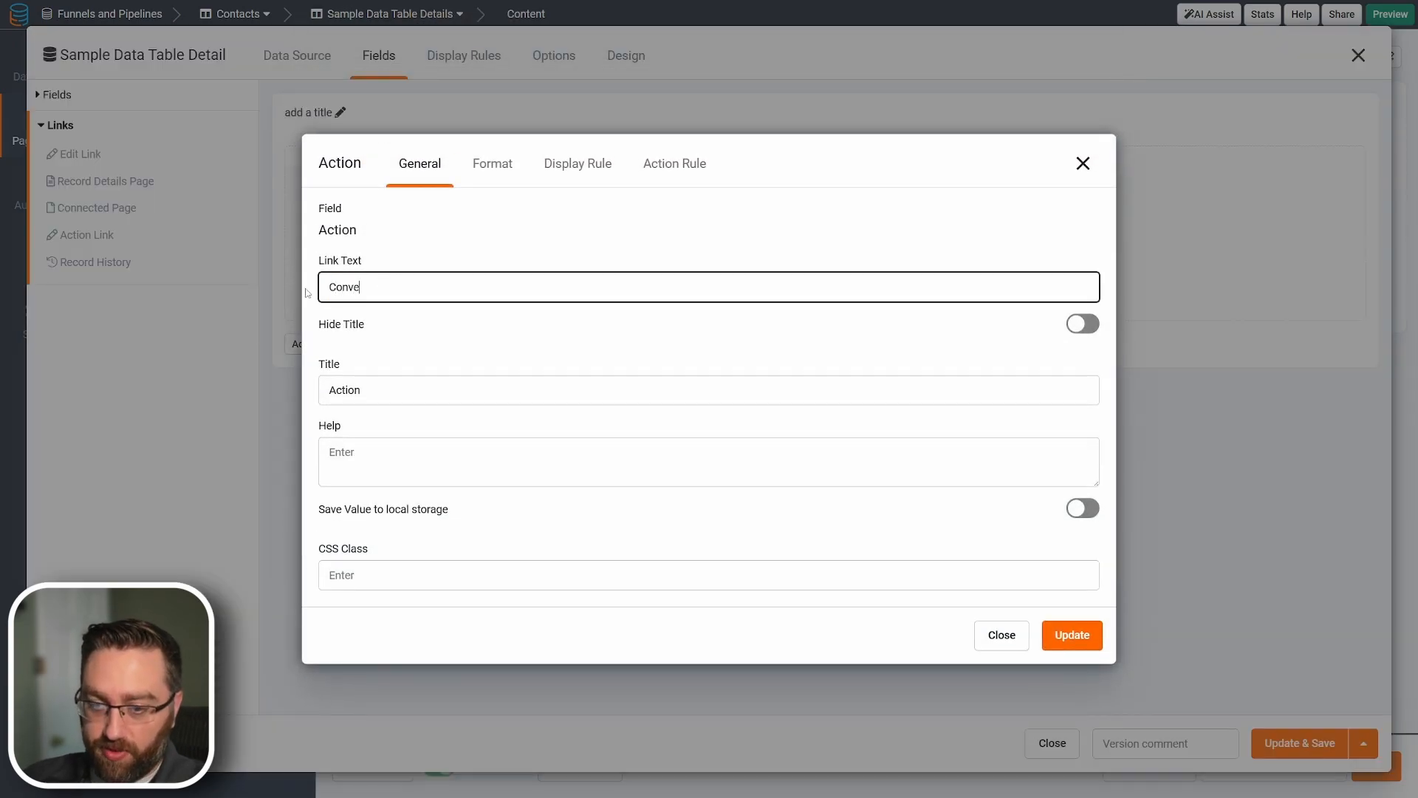
pyautogui.write('rt to Lead')
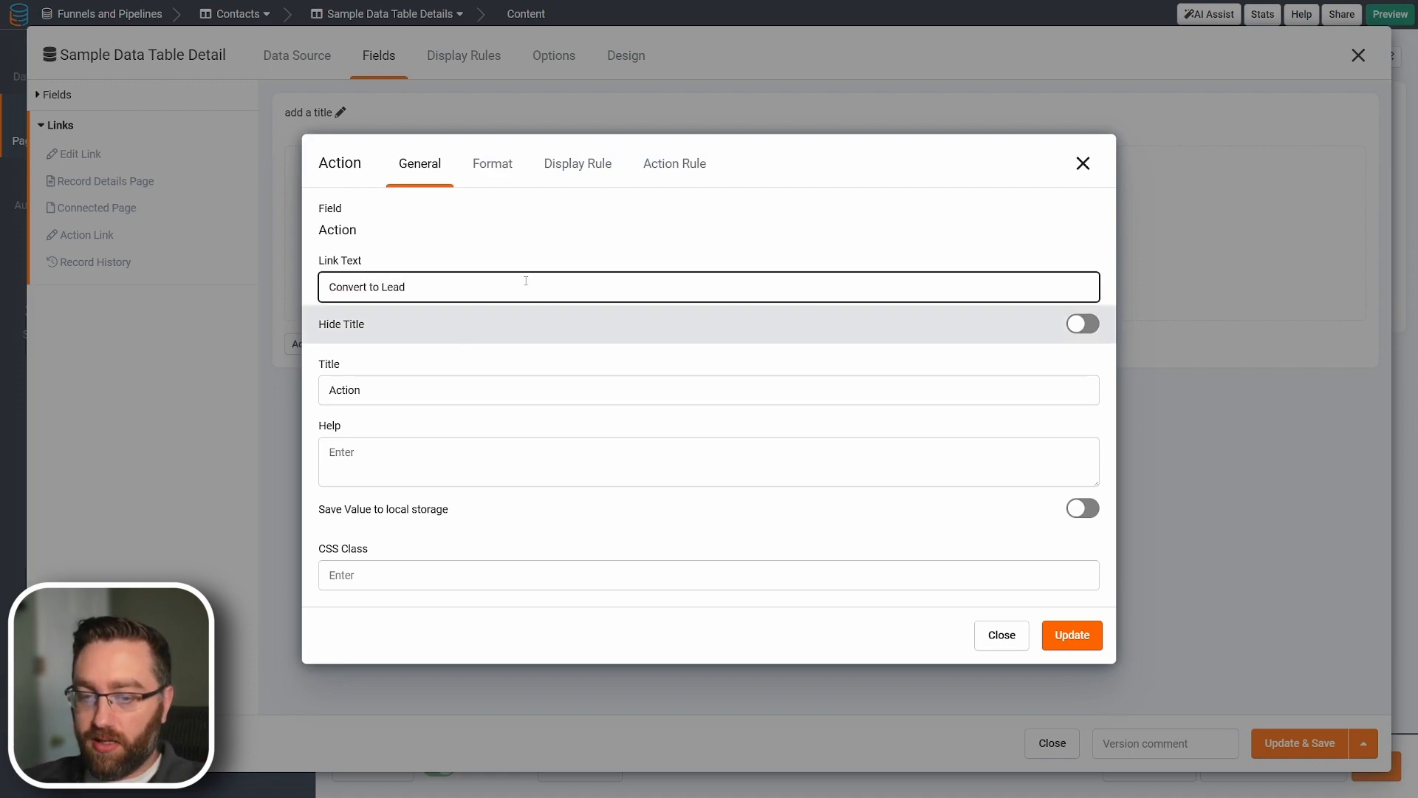
# Format the action link as a button with the Success color.
pyautogui.click(508, 177)
pyautogui.click(378, 272)
pyautogui.click(378, 307)
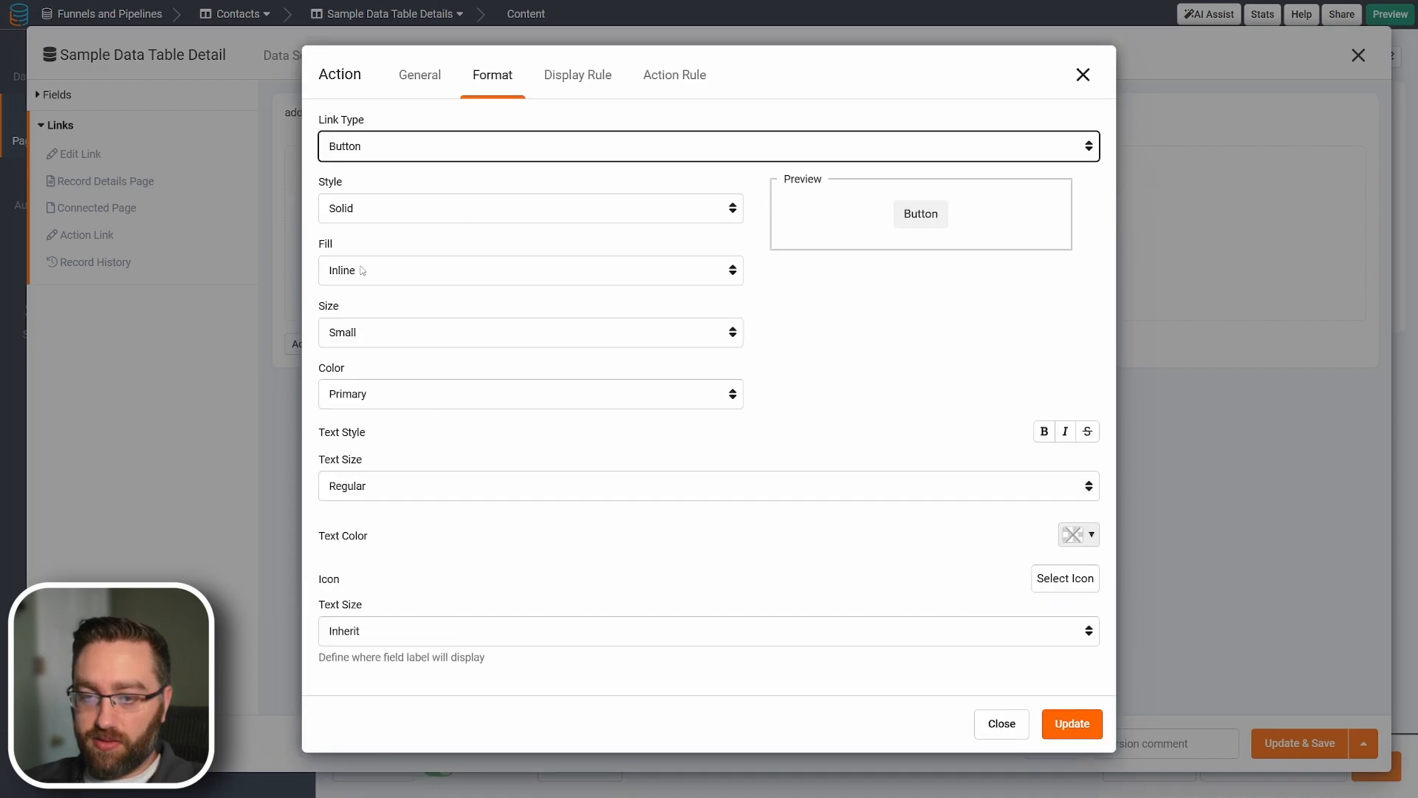
pyautogui.click(395, 399)
pyautogui.click(395, 447)
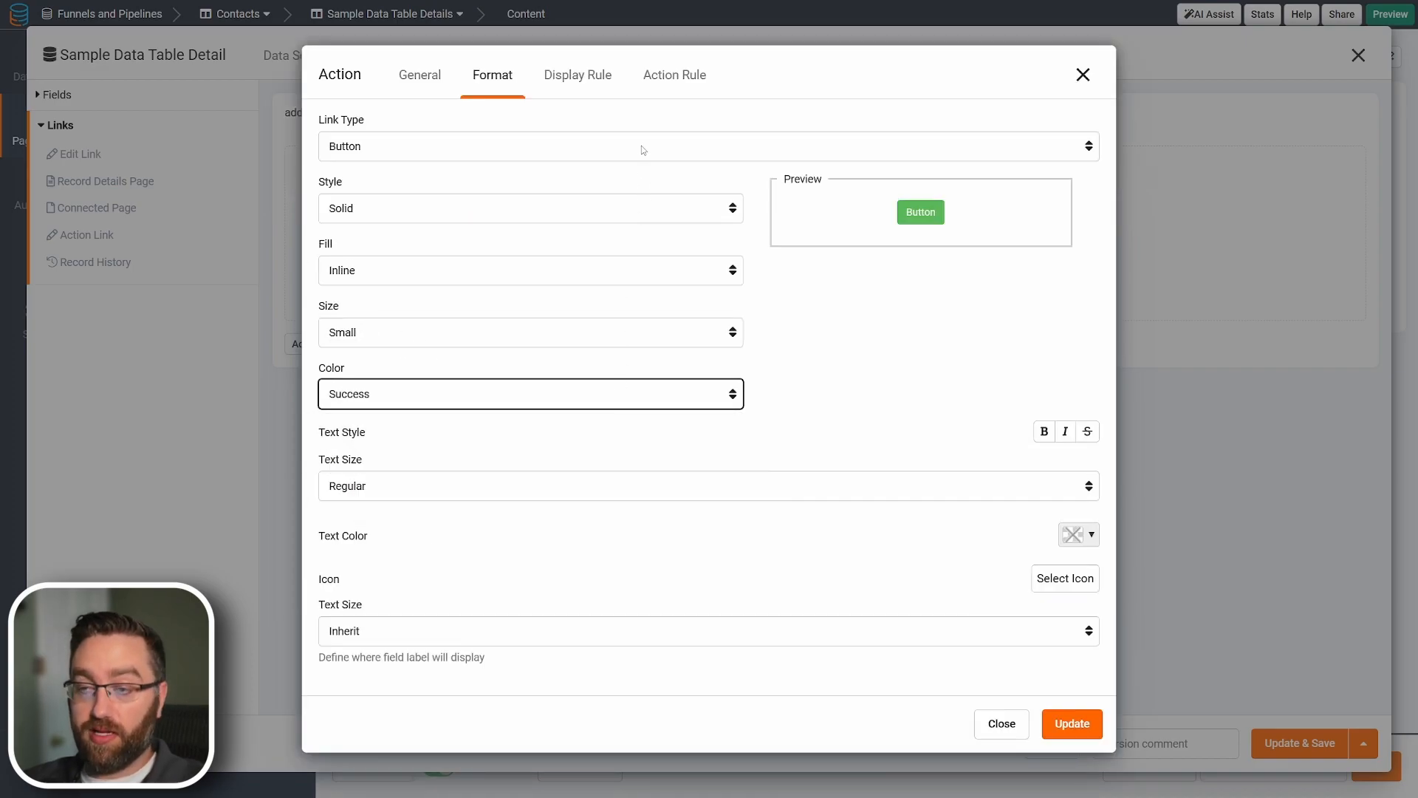
# Add an action rule that updates this record, setting Status to a custom value of Lead.
pyautogui.click(674, 75)
pyautogui.click(362, 392)
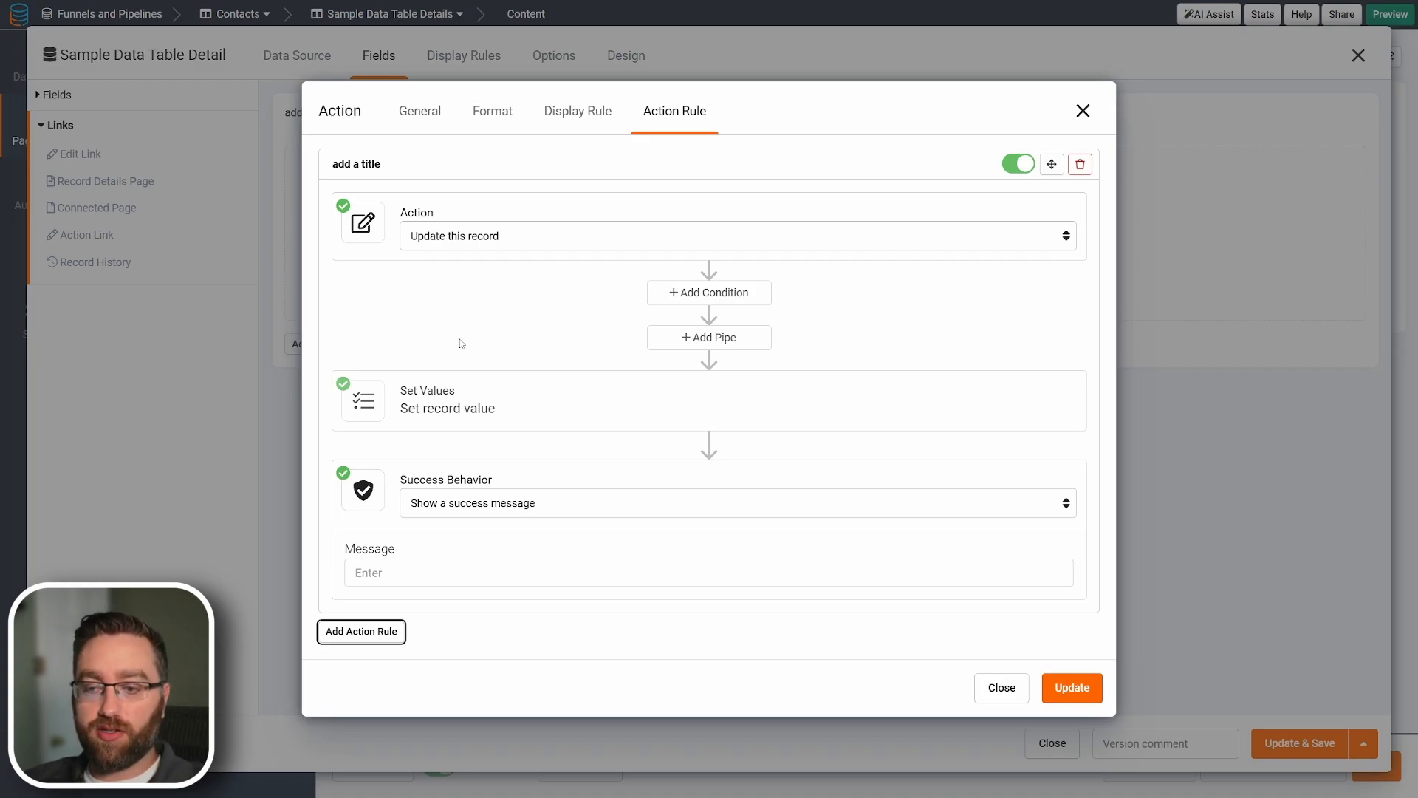
pyautogui.click(484, 406)
pyautogui.click(418, 430)
pyautogui.click(390, 506)
pyautogui.click(912, 432)
pyautogui.click(942, 459)
pyautogui.click(918, 436)
# Make the action rule redirect to the existing Leads page on success, and save the link and detail component.
pyautogui.click(478, 567)
pyautogui.click(462, 607)
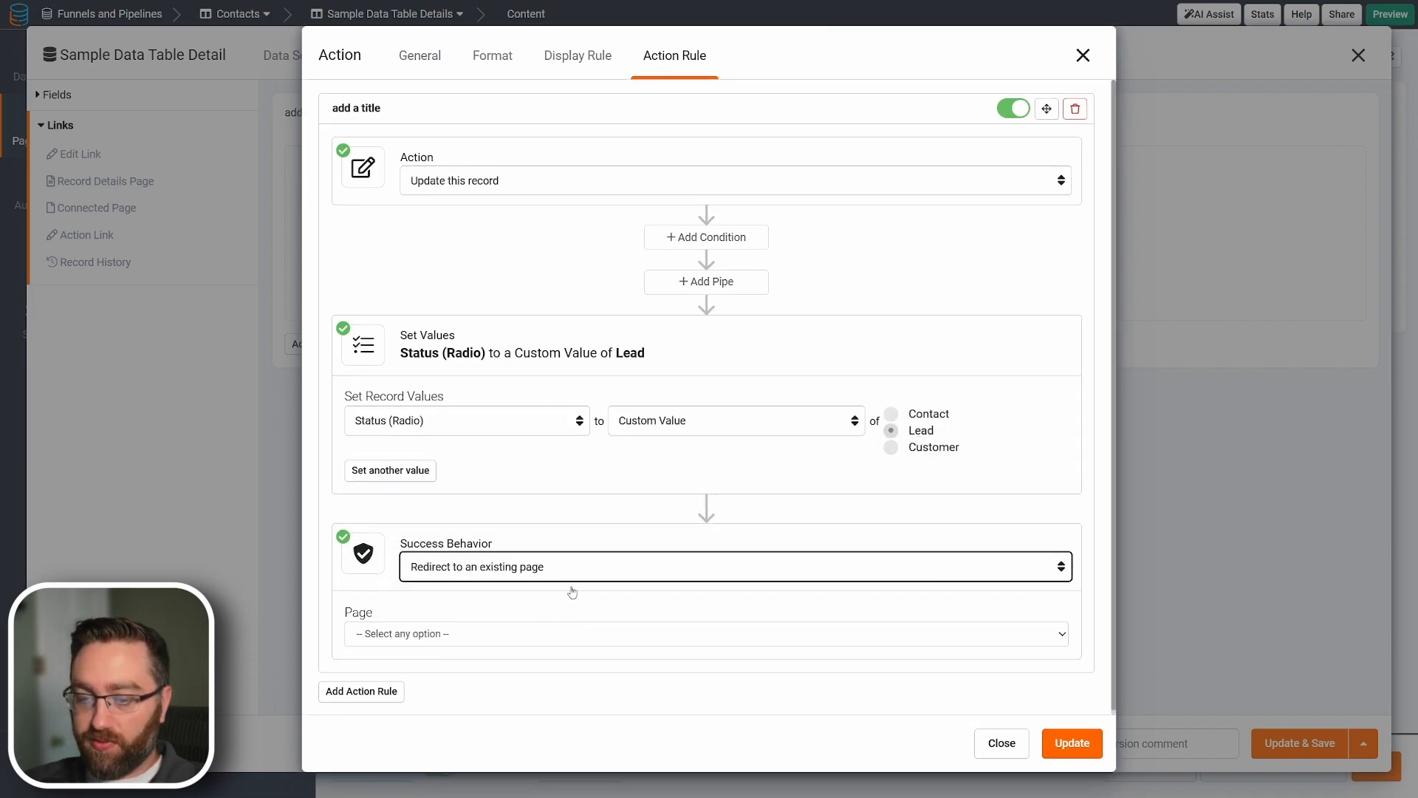
pyautogui.click(447, 633)
pyautogui.click(388, 587)
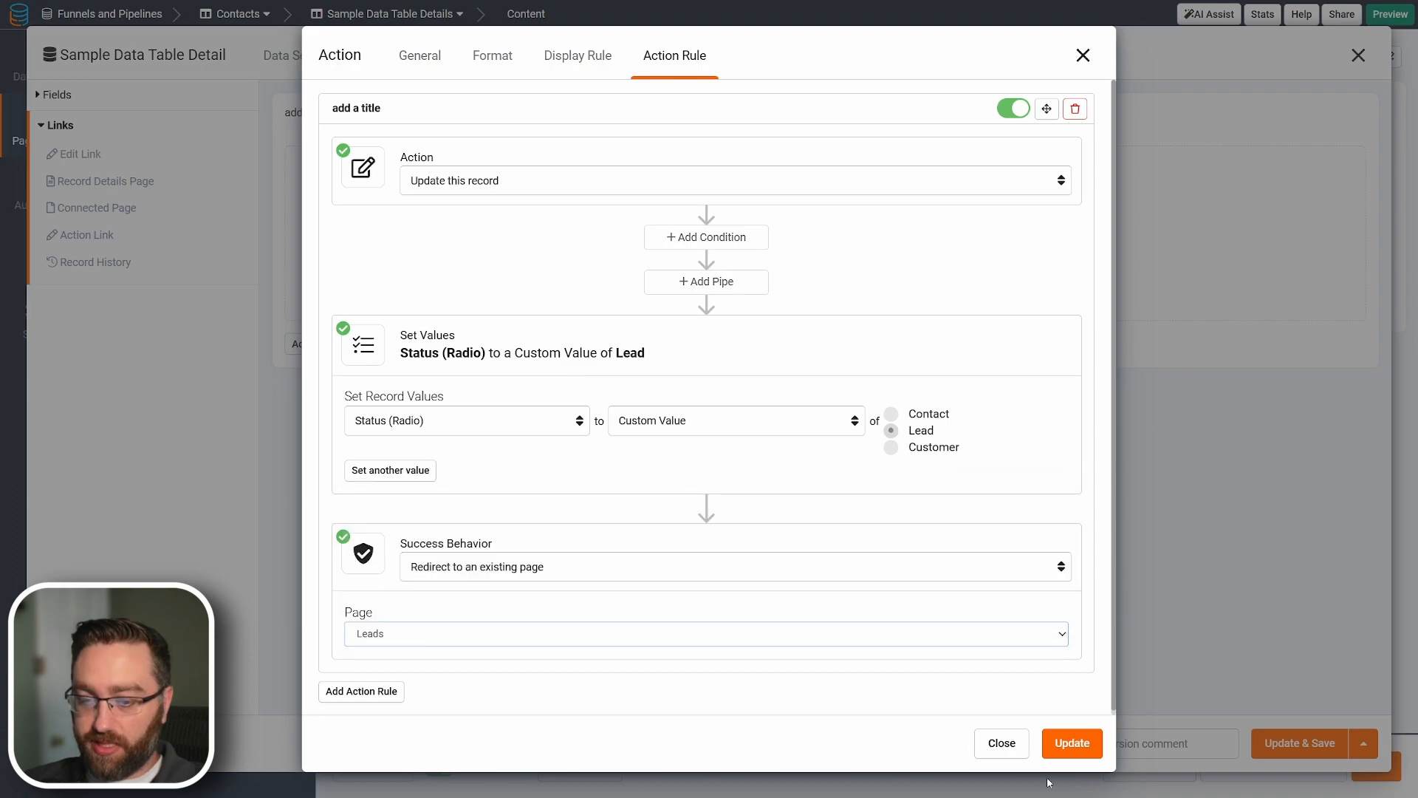
pyautogui.click(1072, 743)
pyautogui.click(1285, 743)
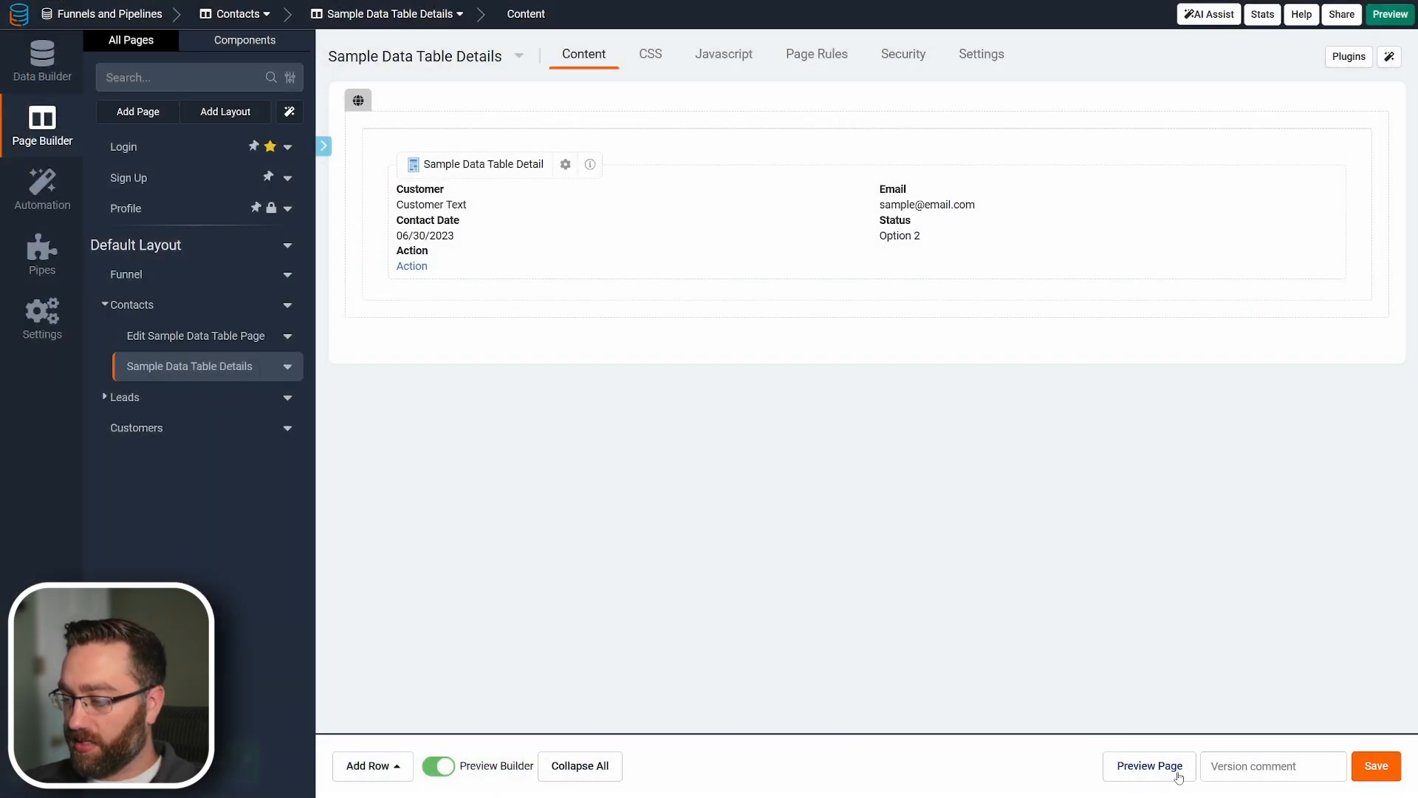
# Return to the Contacts page in the builder and preview it in the live app.
pyautogui.click(213, 304)
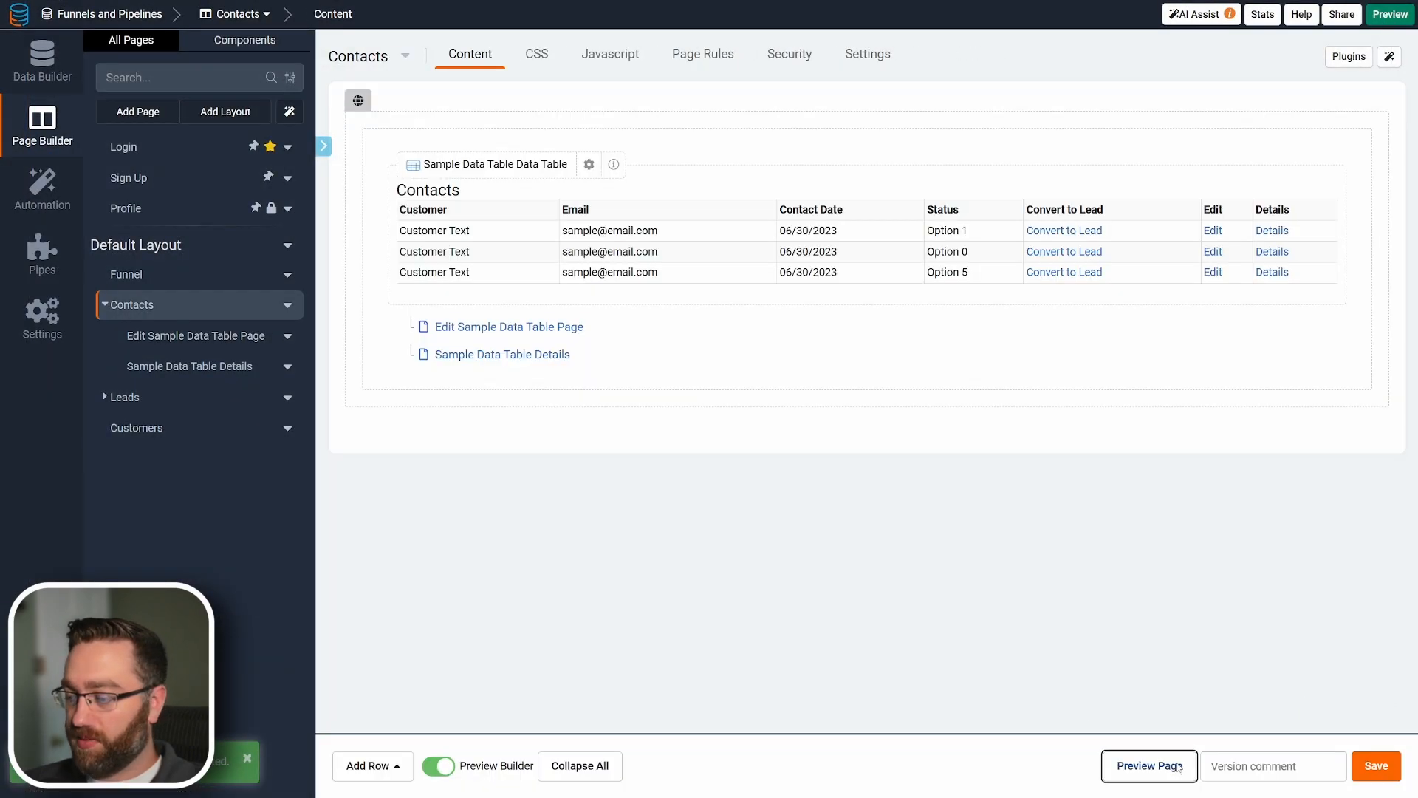
pyautogui.click(1178, 767)
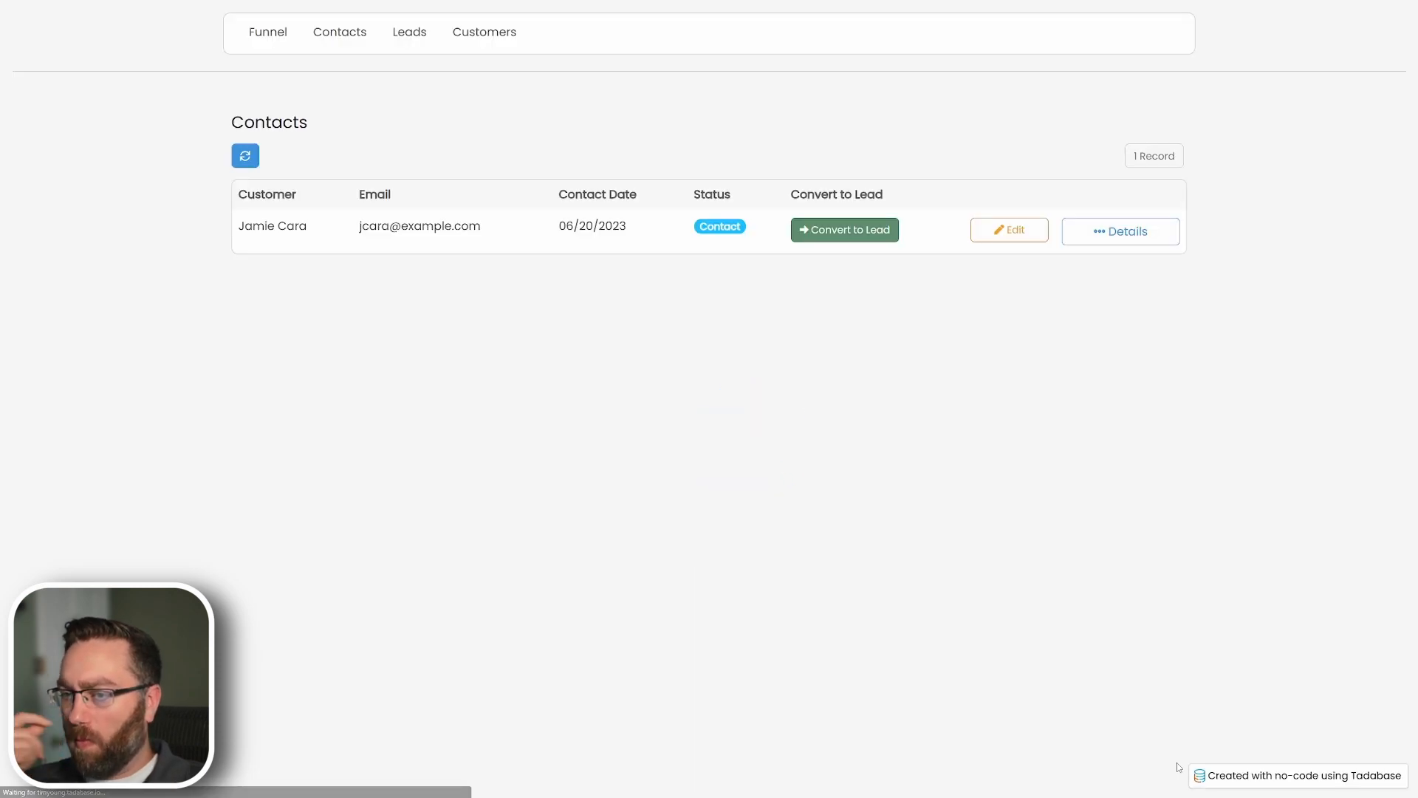